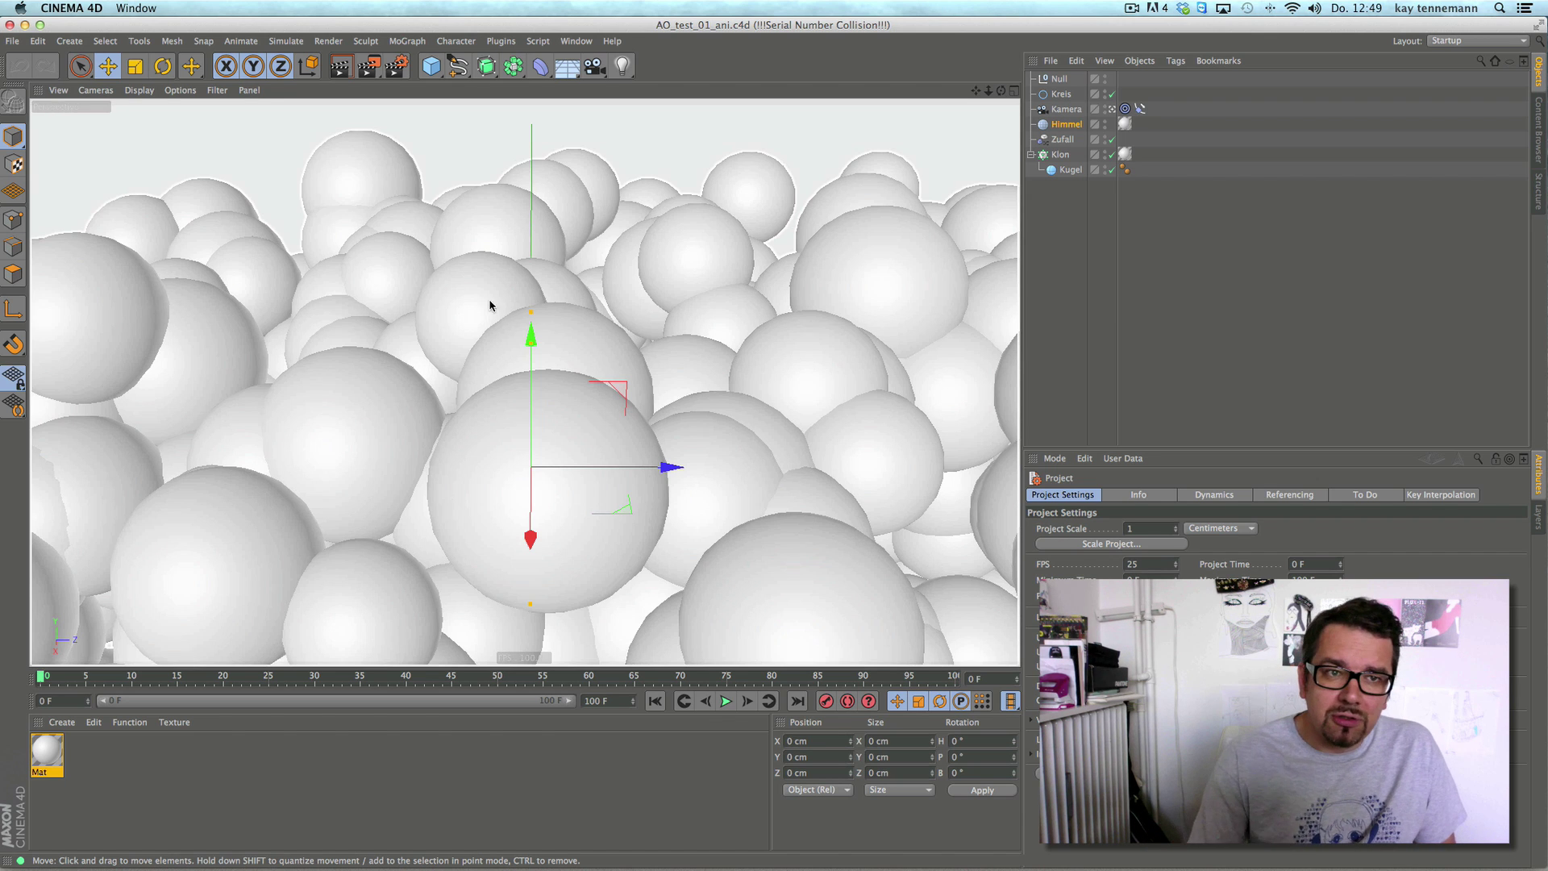
- Switch the render output to the PAL D1/DV Widescreen Square Pixel preset at 1024 x 576
left_click(341, 67)
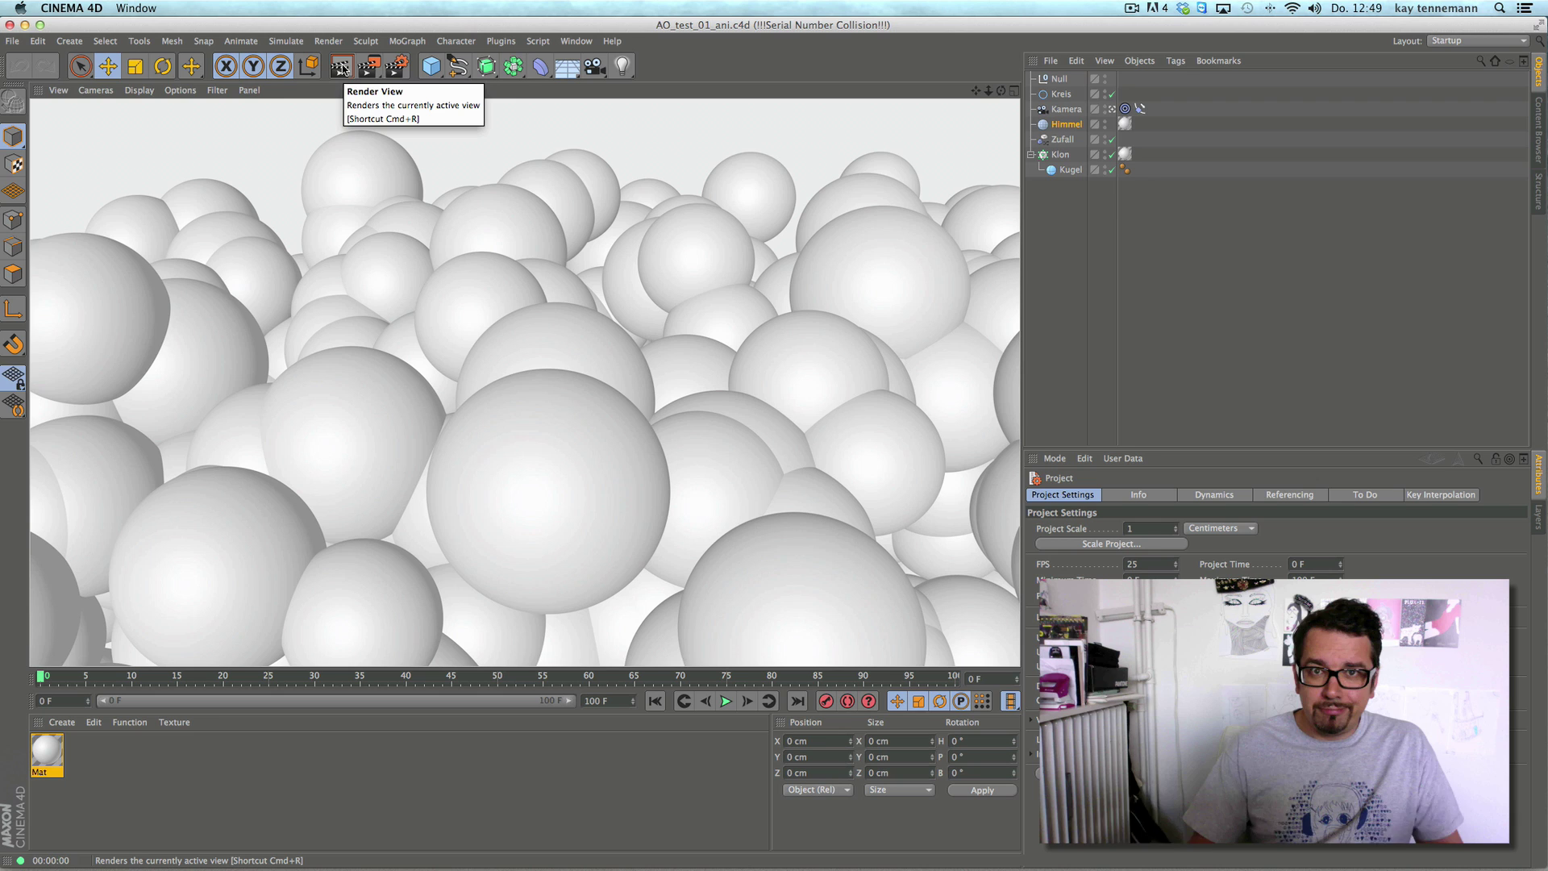
left_click(396, 67)
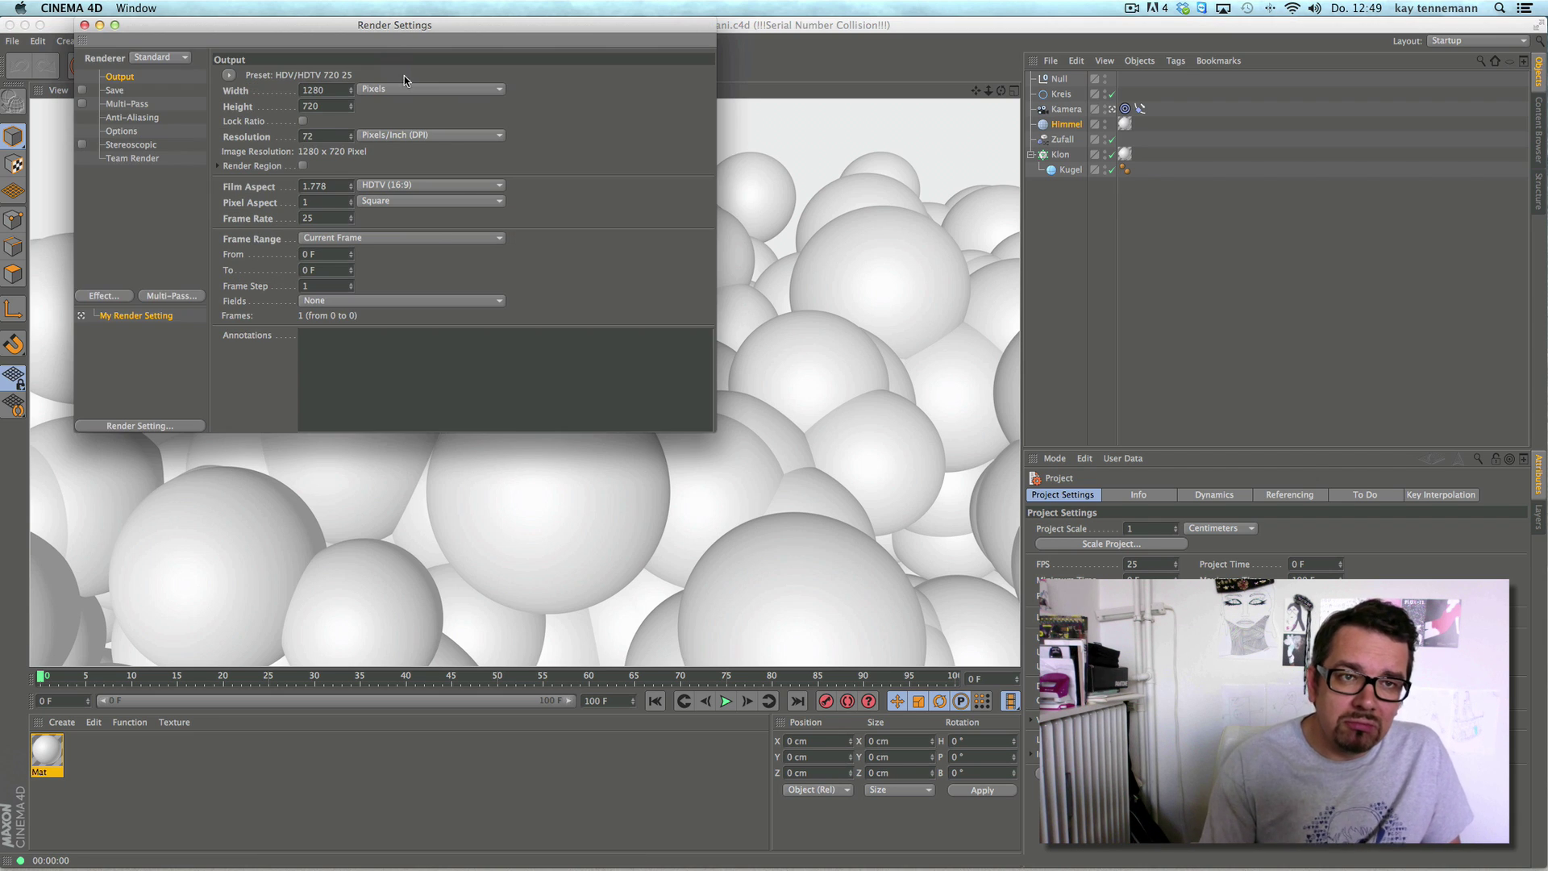
left_click(229, 75)
mouse_move(254, 125)
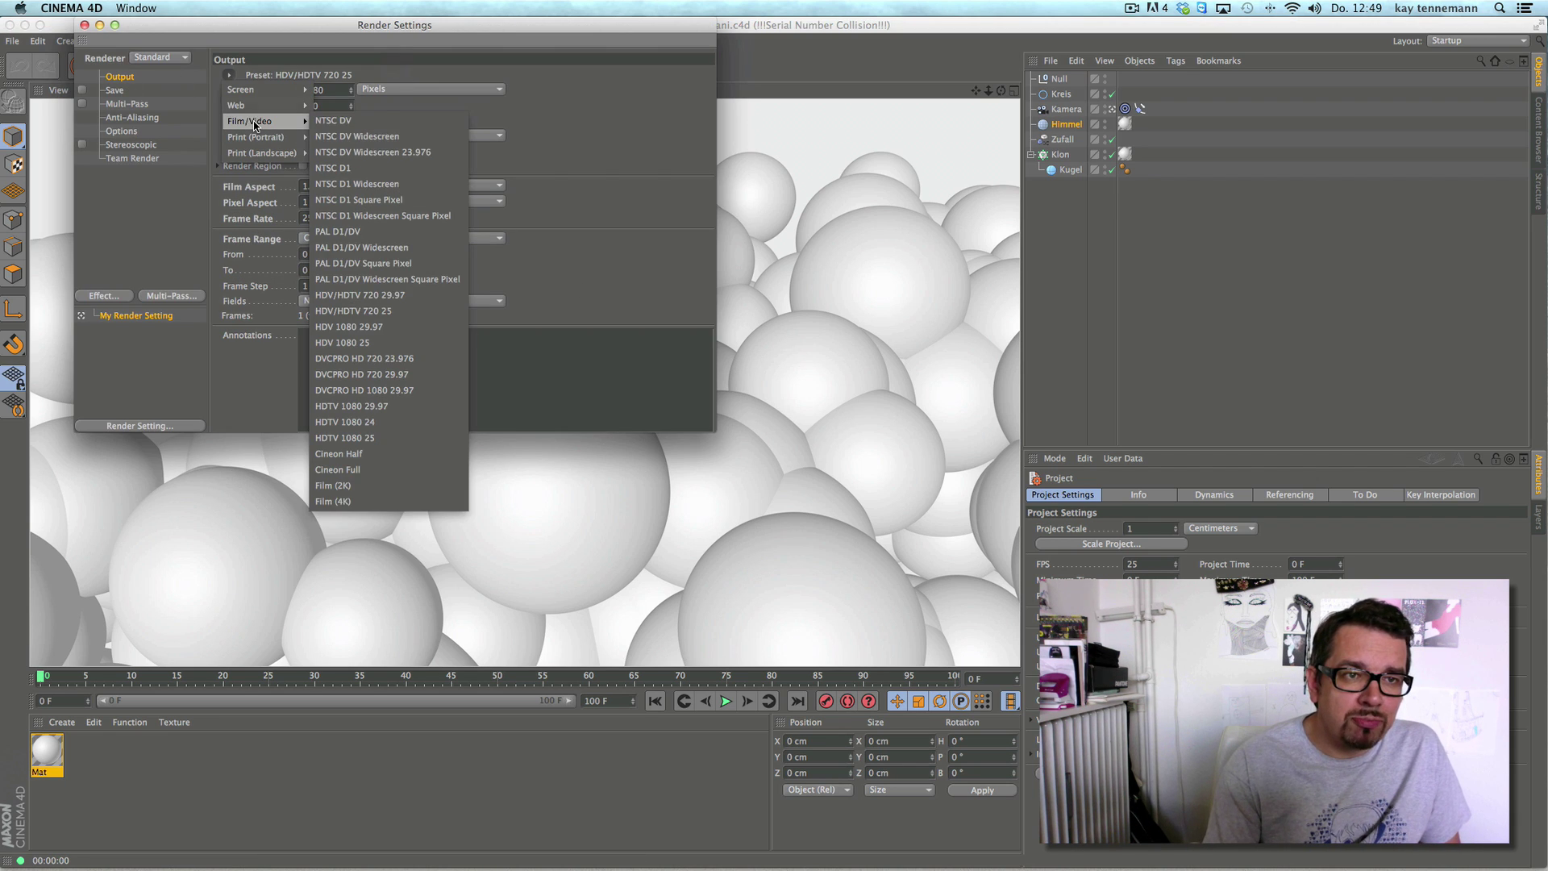
left_click(433, 279)
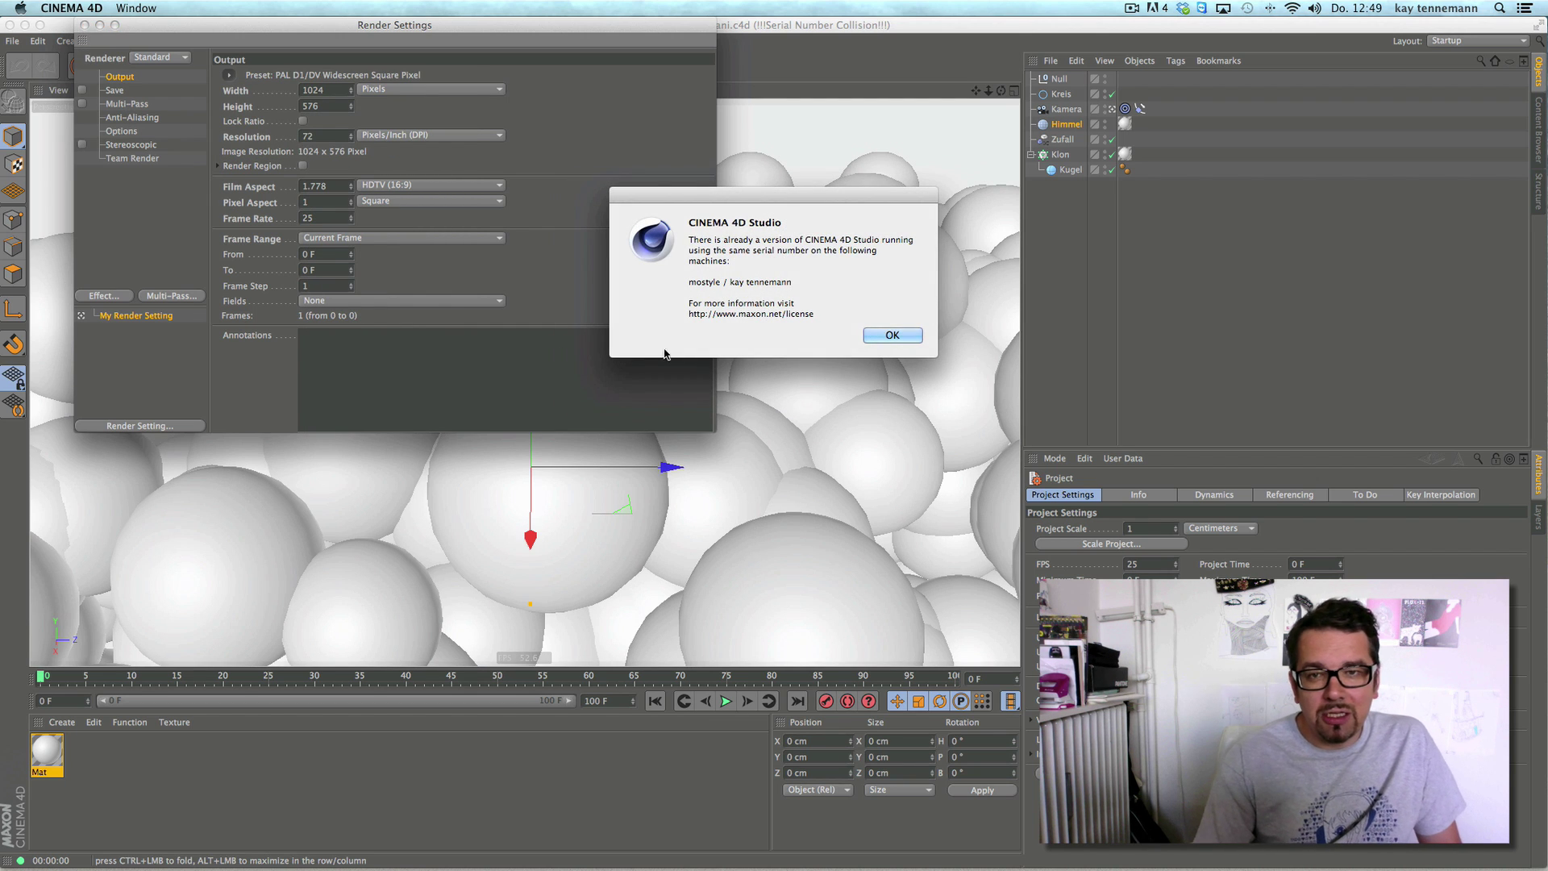
left_click(879, 337)
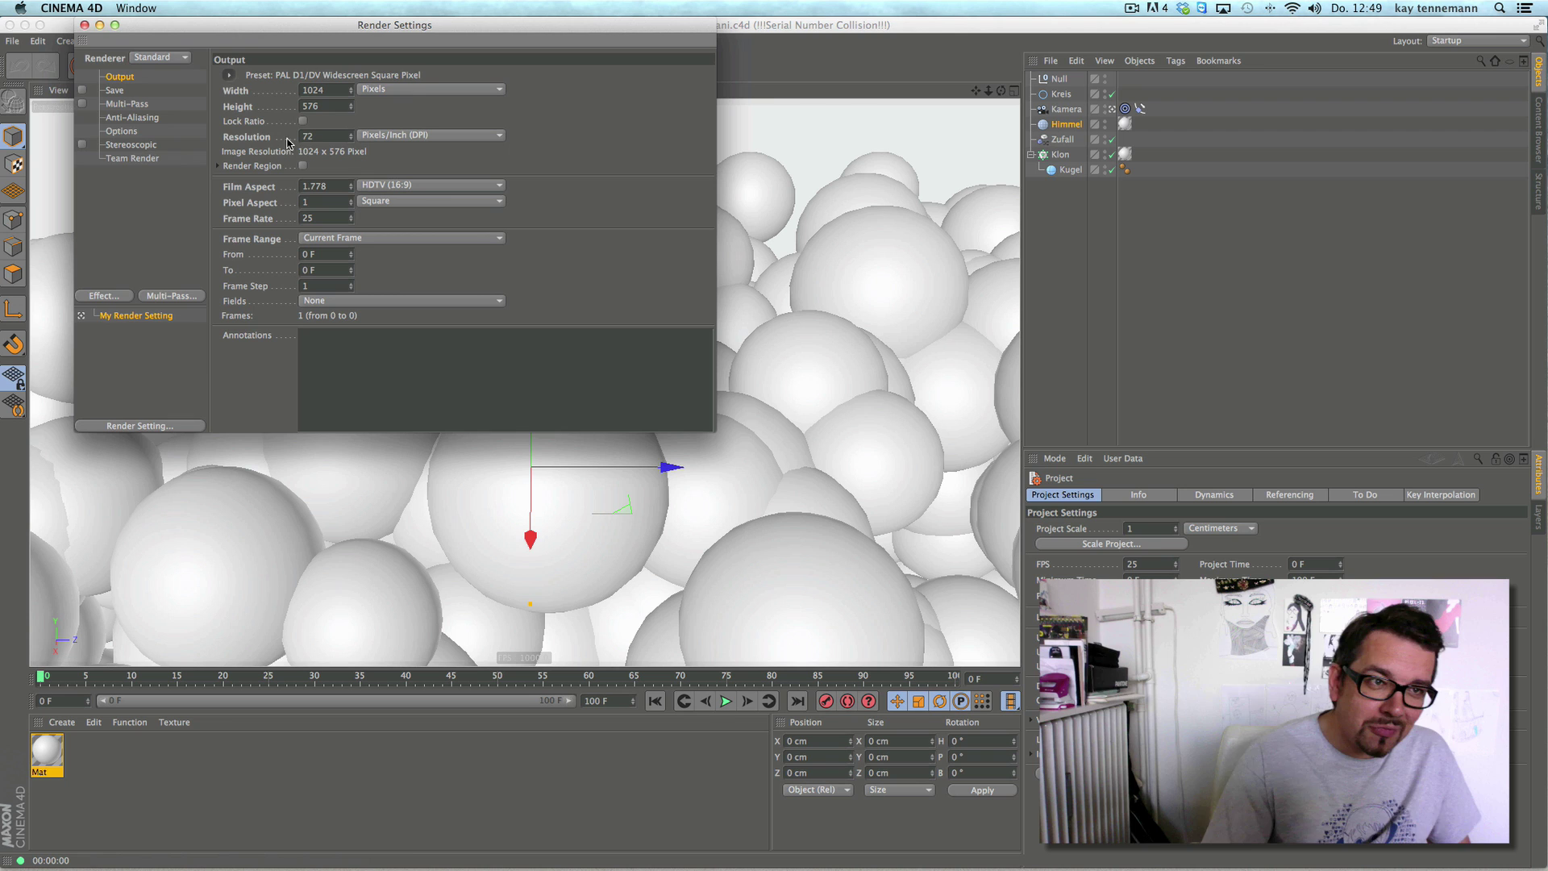
left_click(84, 25)
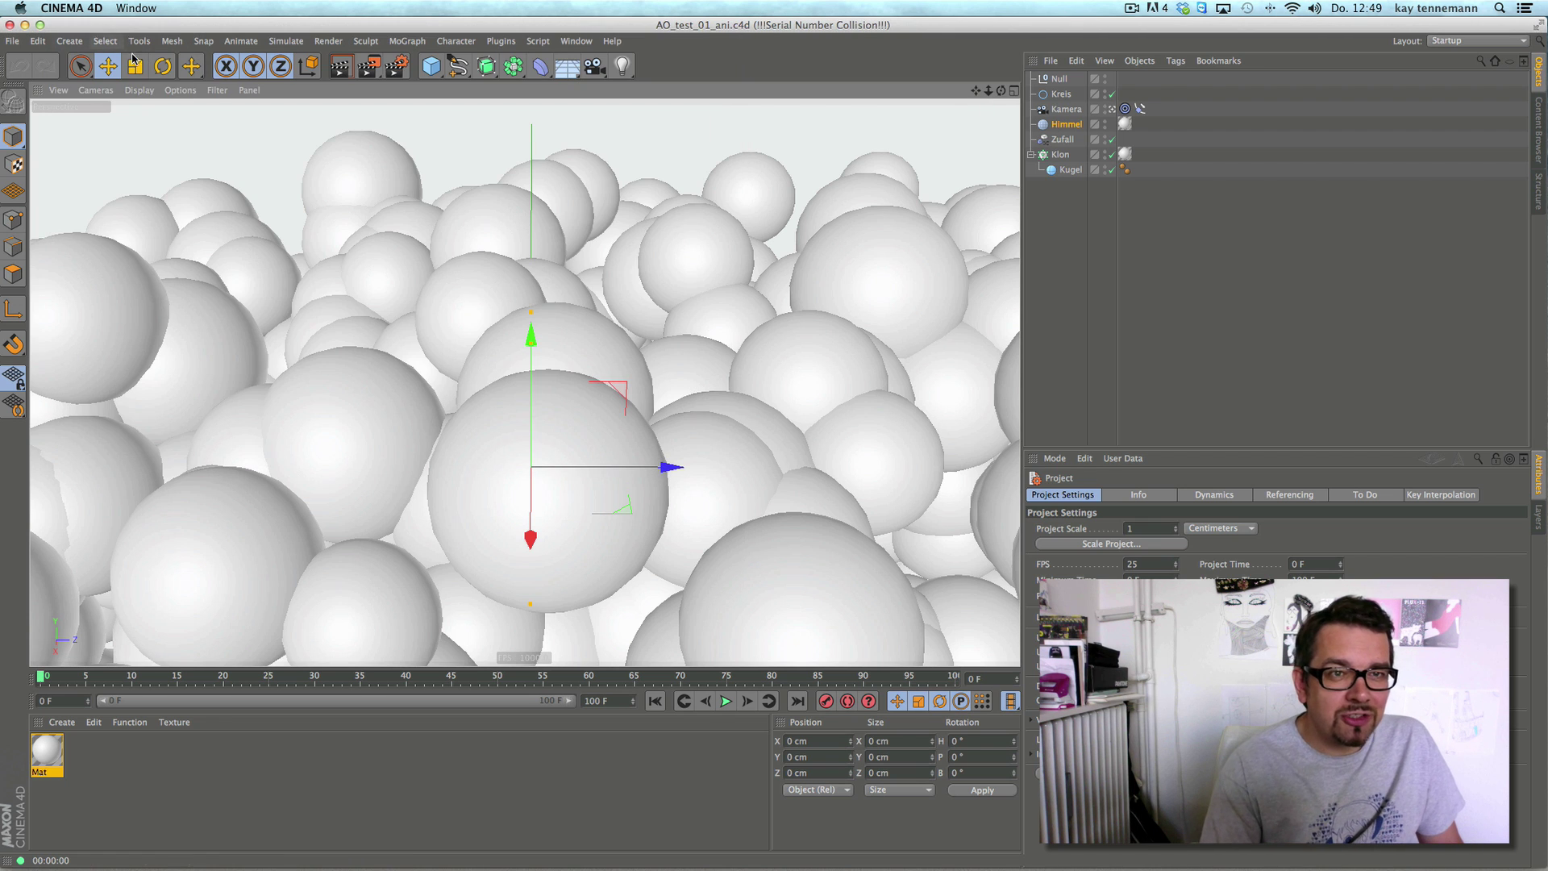
- Render the spheres at 1024 x 576 into the Picture Viewer, then move and widen its window
left_click(371, 68)
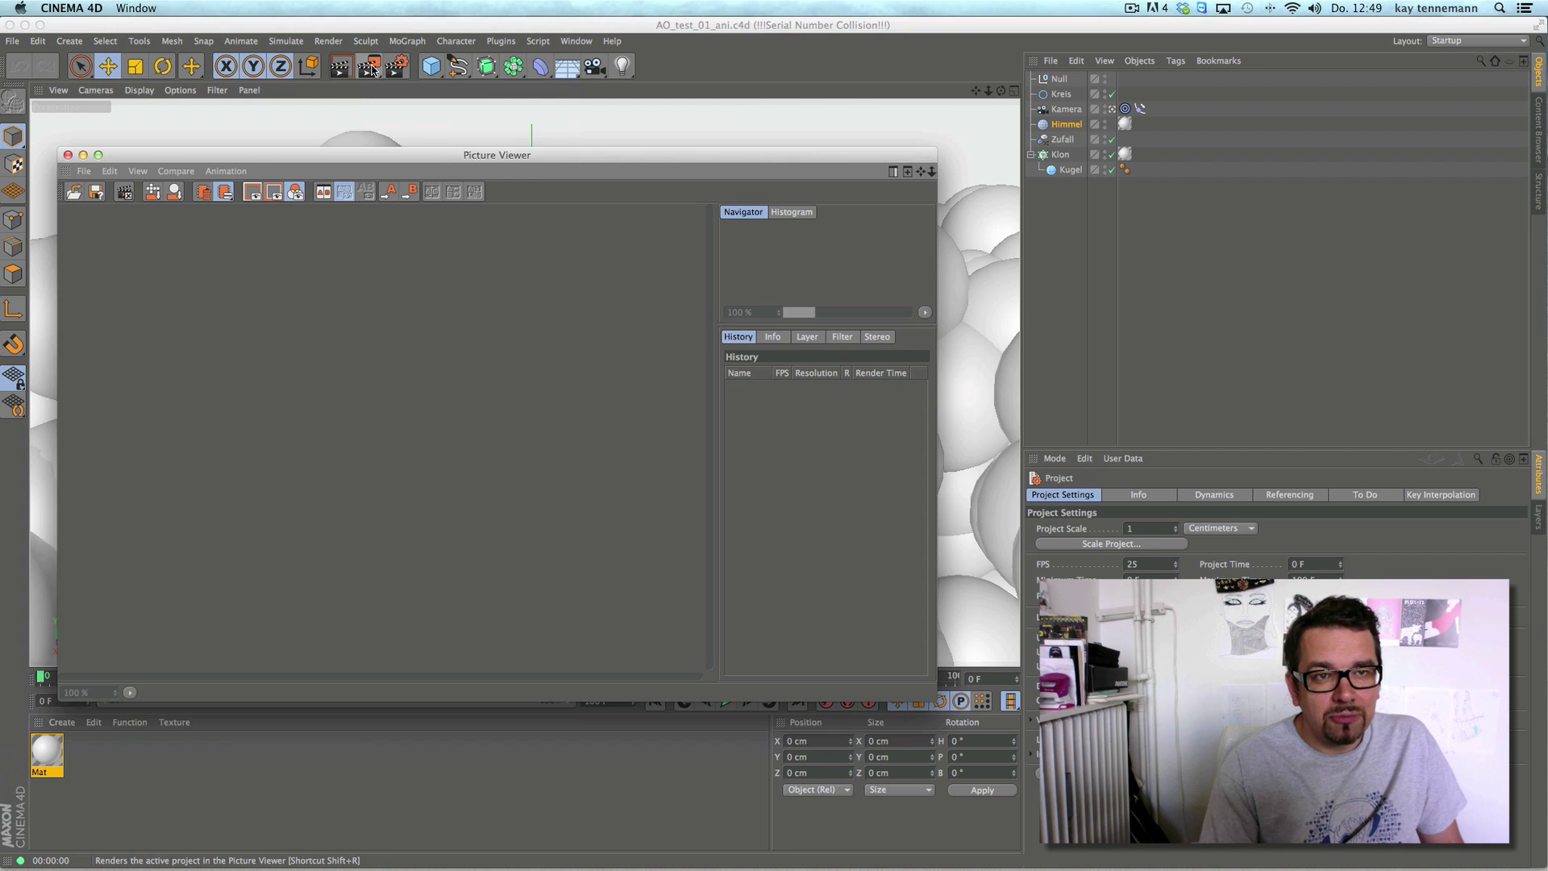
left_click_drag(378, 156, 371, 105)
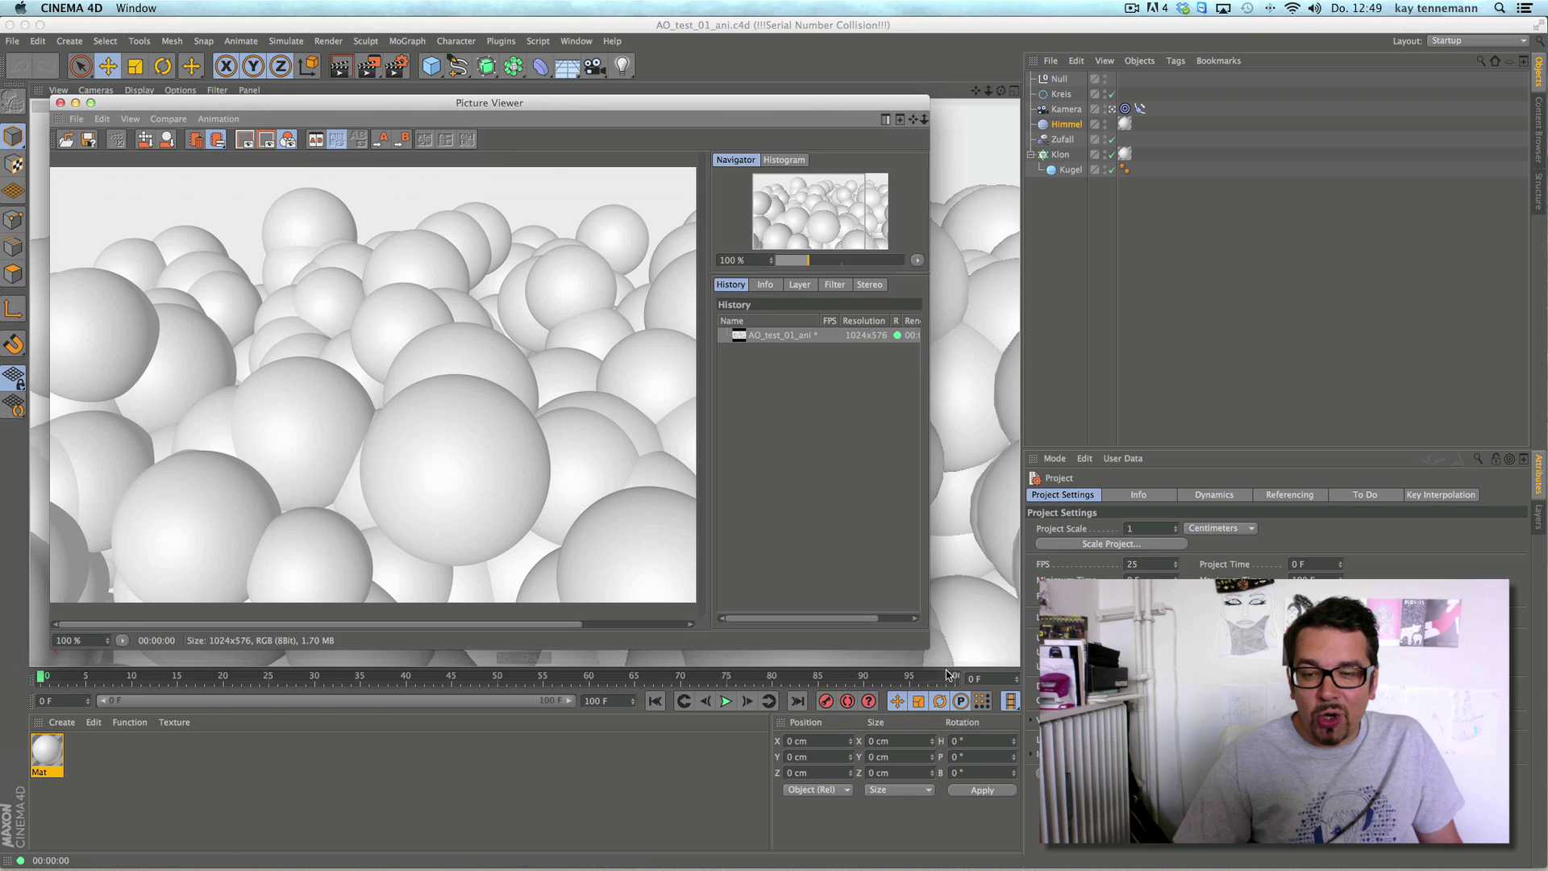
left_click_drag(930, 387, 1104, 387)
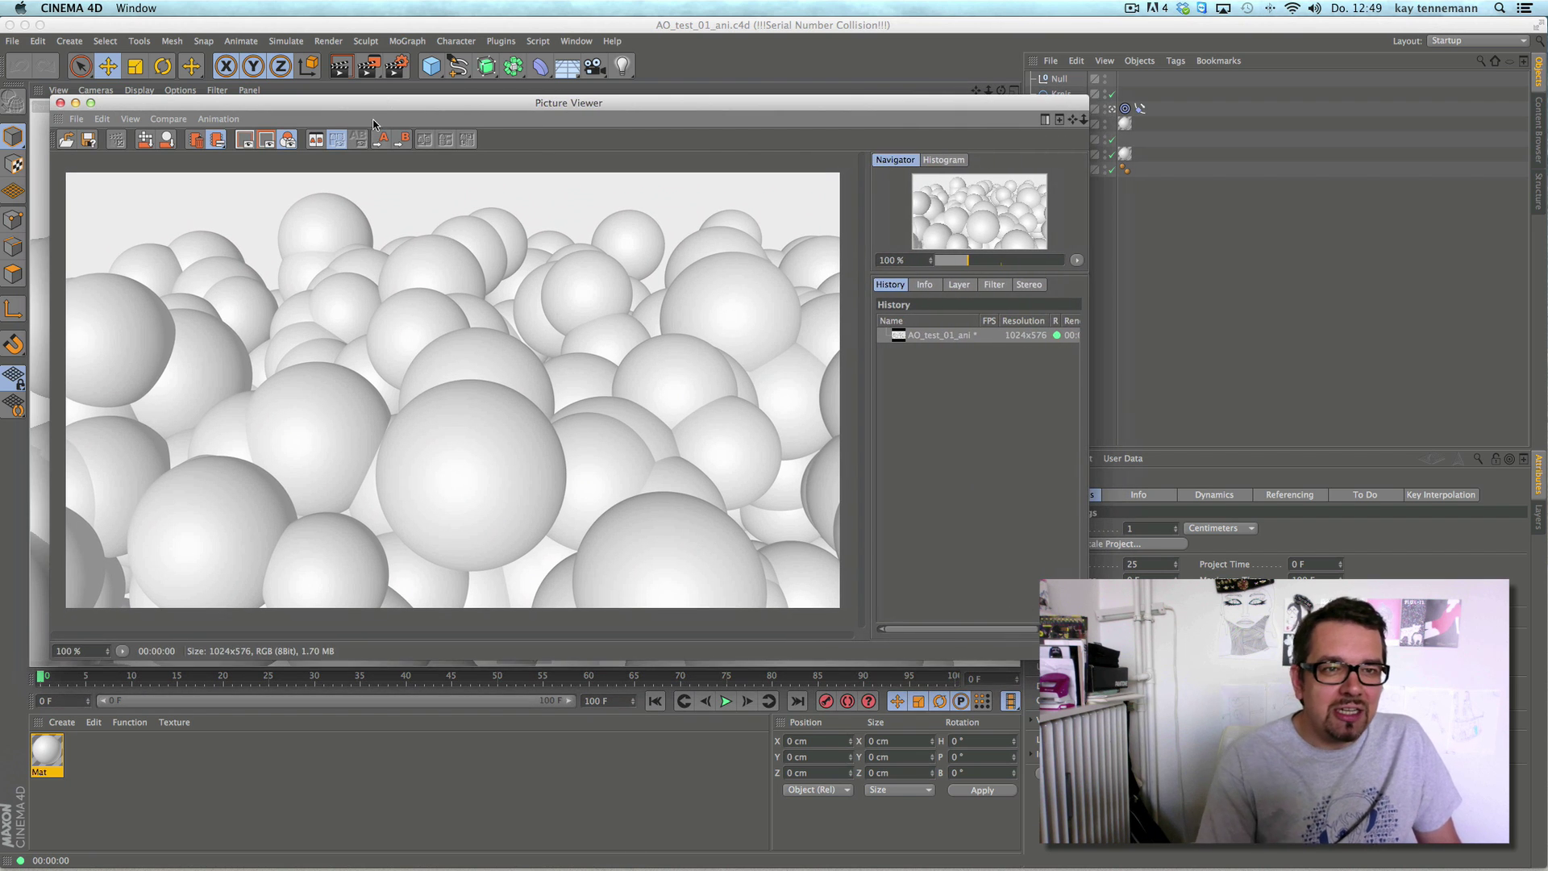
left_click_drag(376, 103, 355, 109)
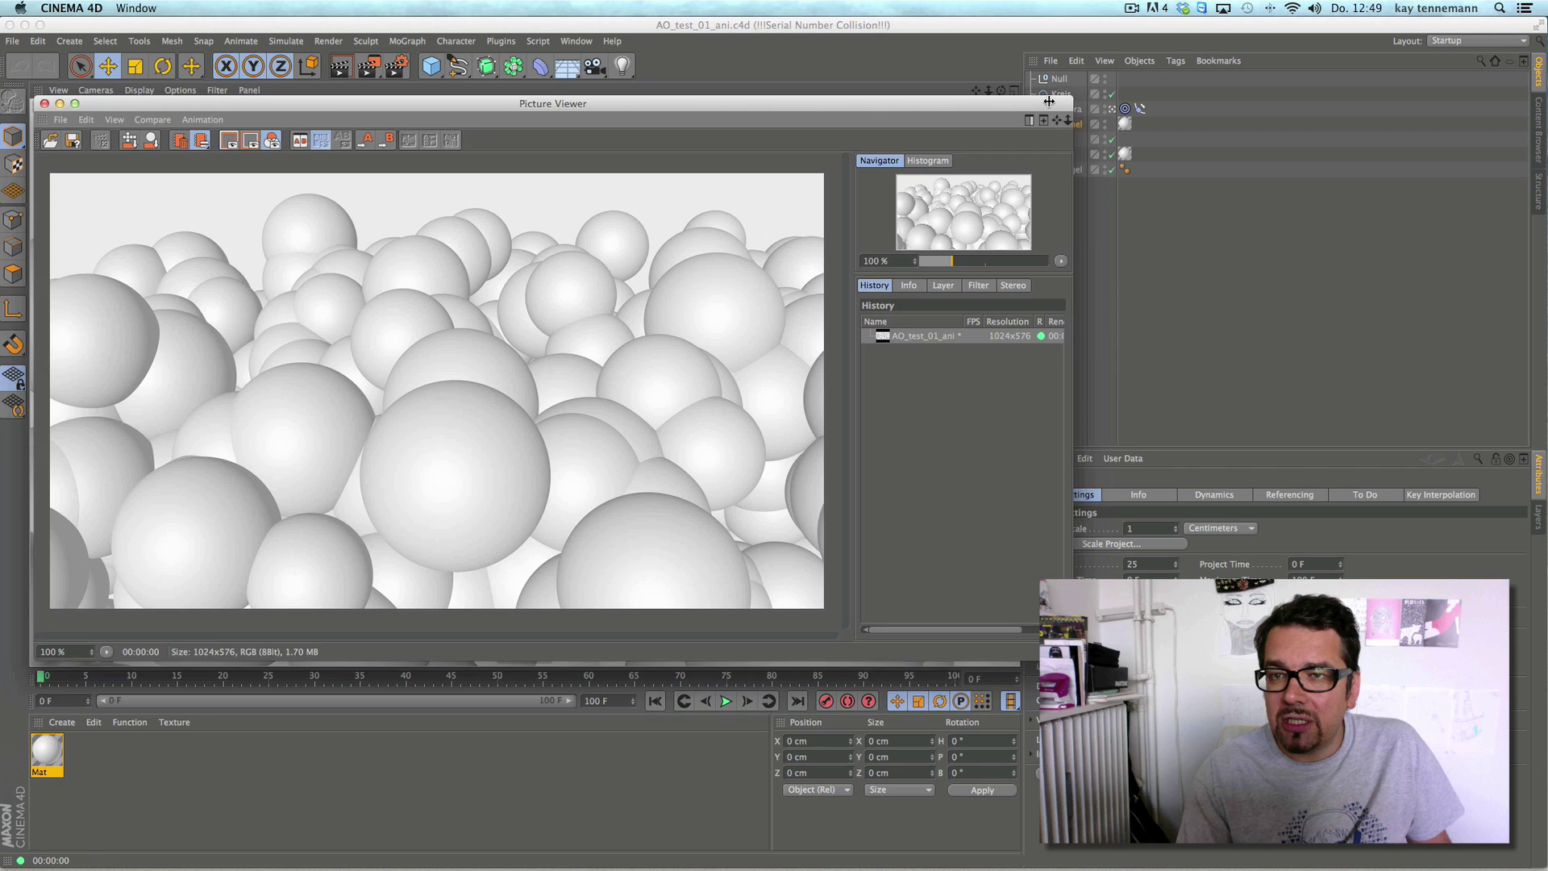
mouse_move(1050, 102)
left_mouse_down()
mouse_move(790, 208)
mouse_move(1084, 93)
mouse_move(1064, 103)
left_mouse_up()
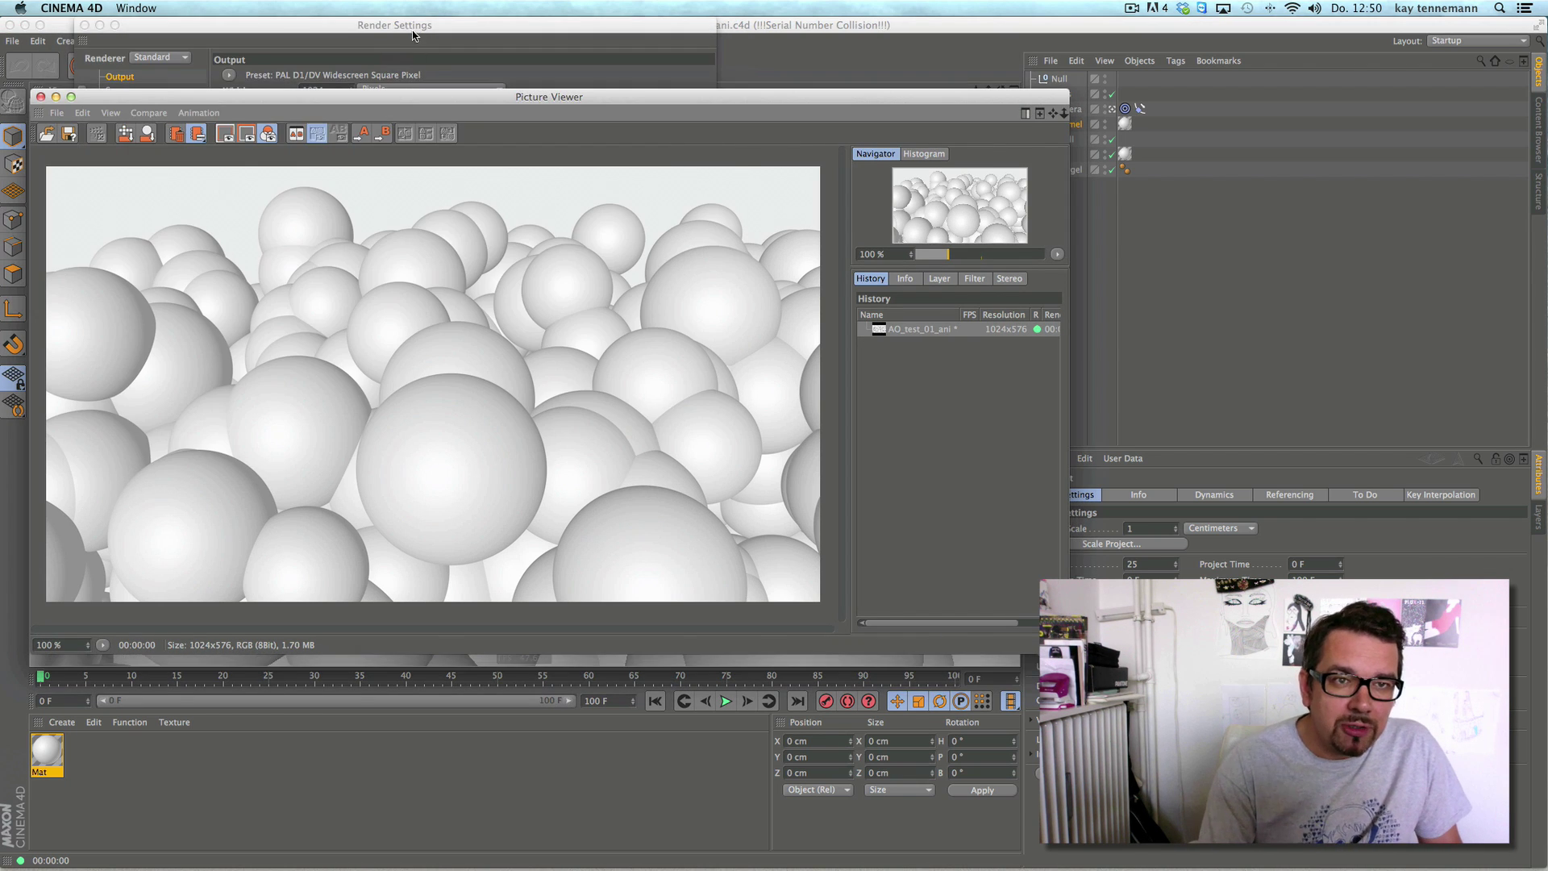
- Add the Ambient Occlusion effect in Render Settings and render the spheres to the Picture Viewer
left_click(396, 66)
left_click_drag(1110, 301, 1177, 394)
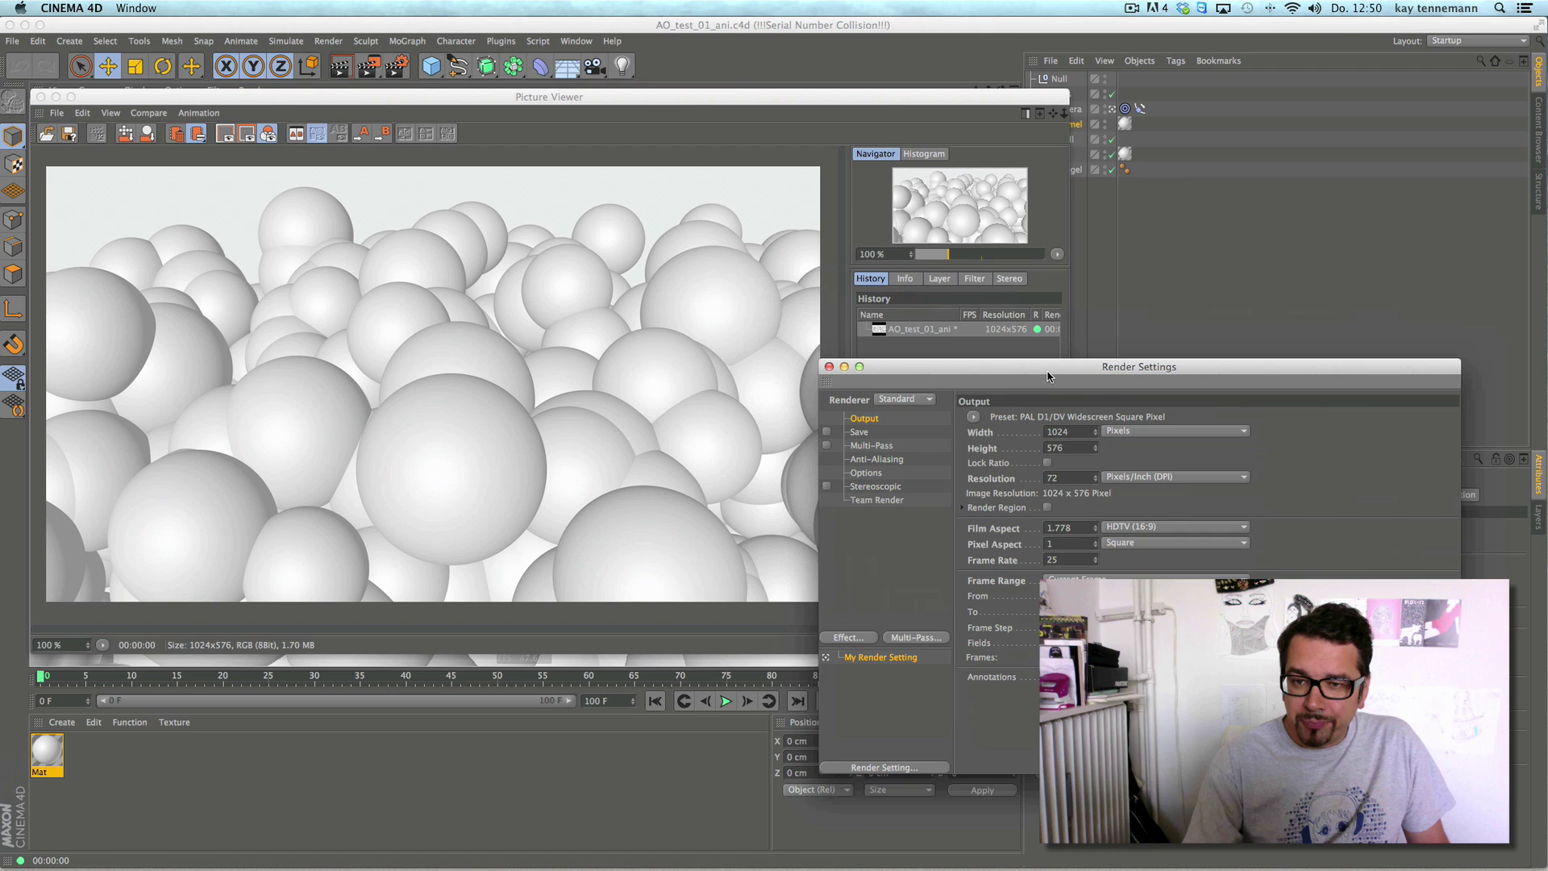
left_click_drag(1046, 375, 996, 66)
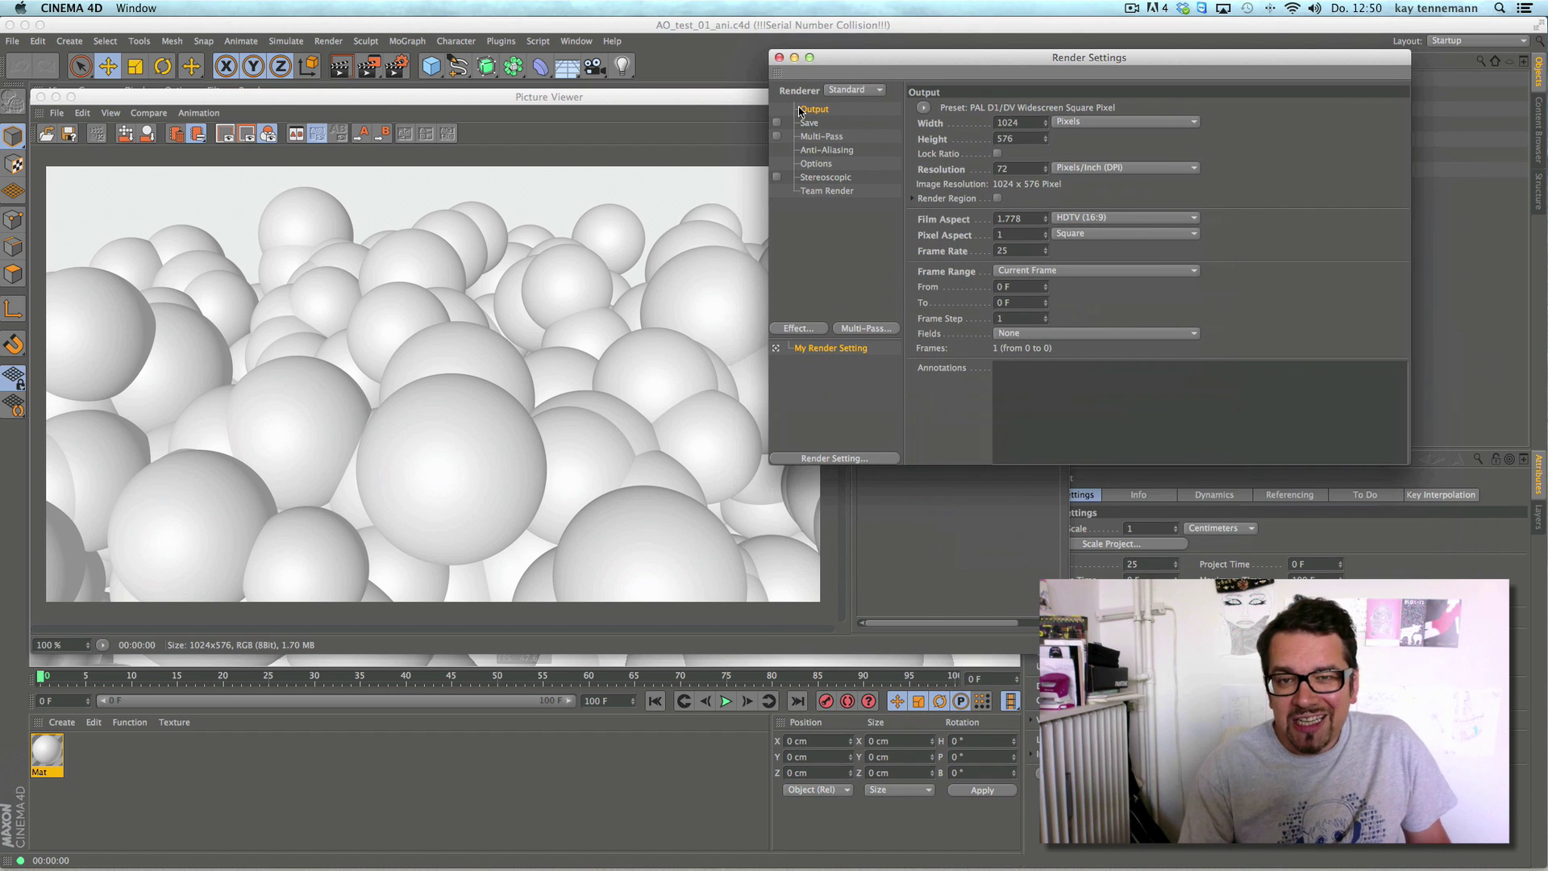
left_click(809, 331)
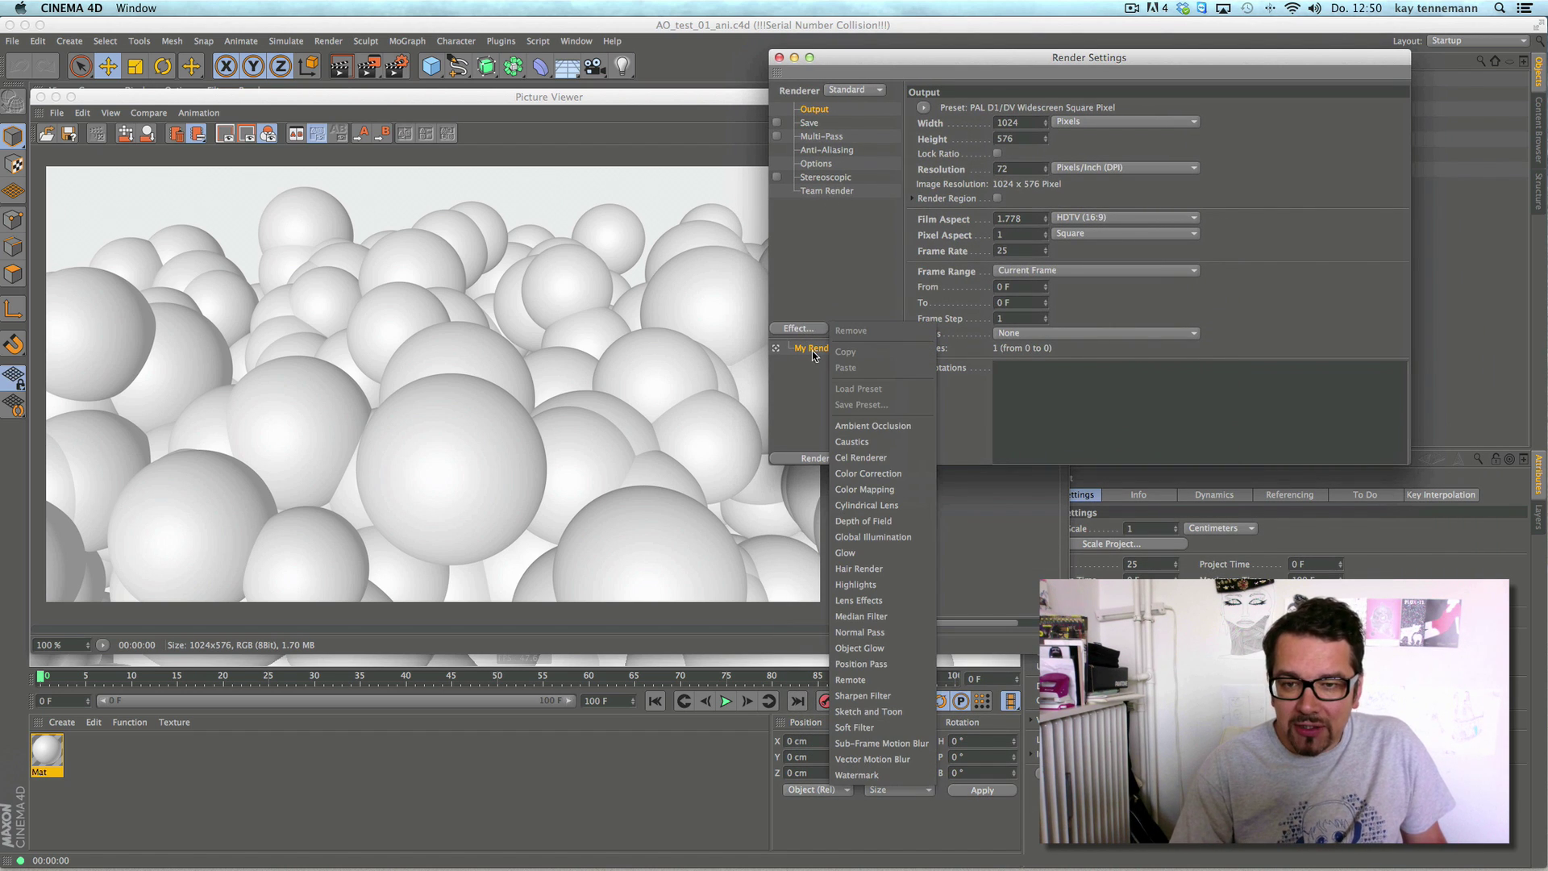
left_click(856, 427)
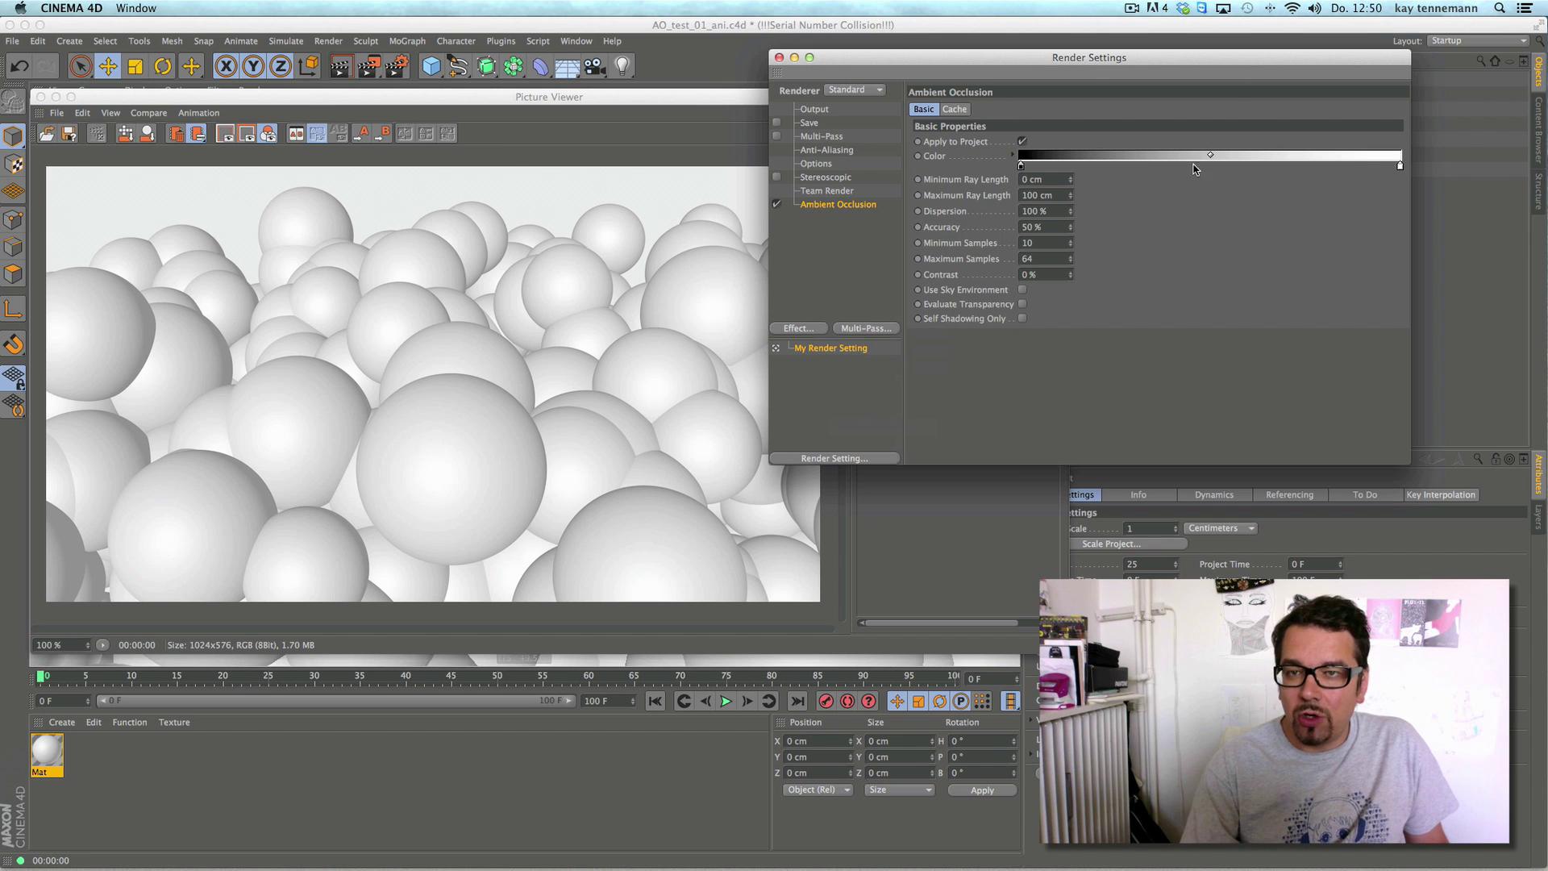
left_click_drag(1003, 62, 1110, 68)
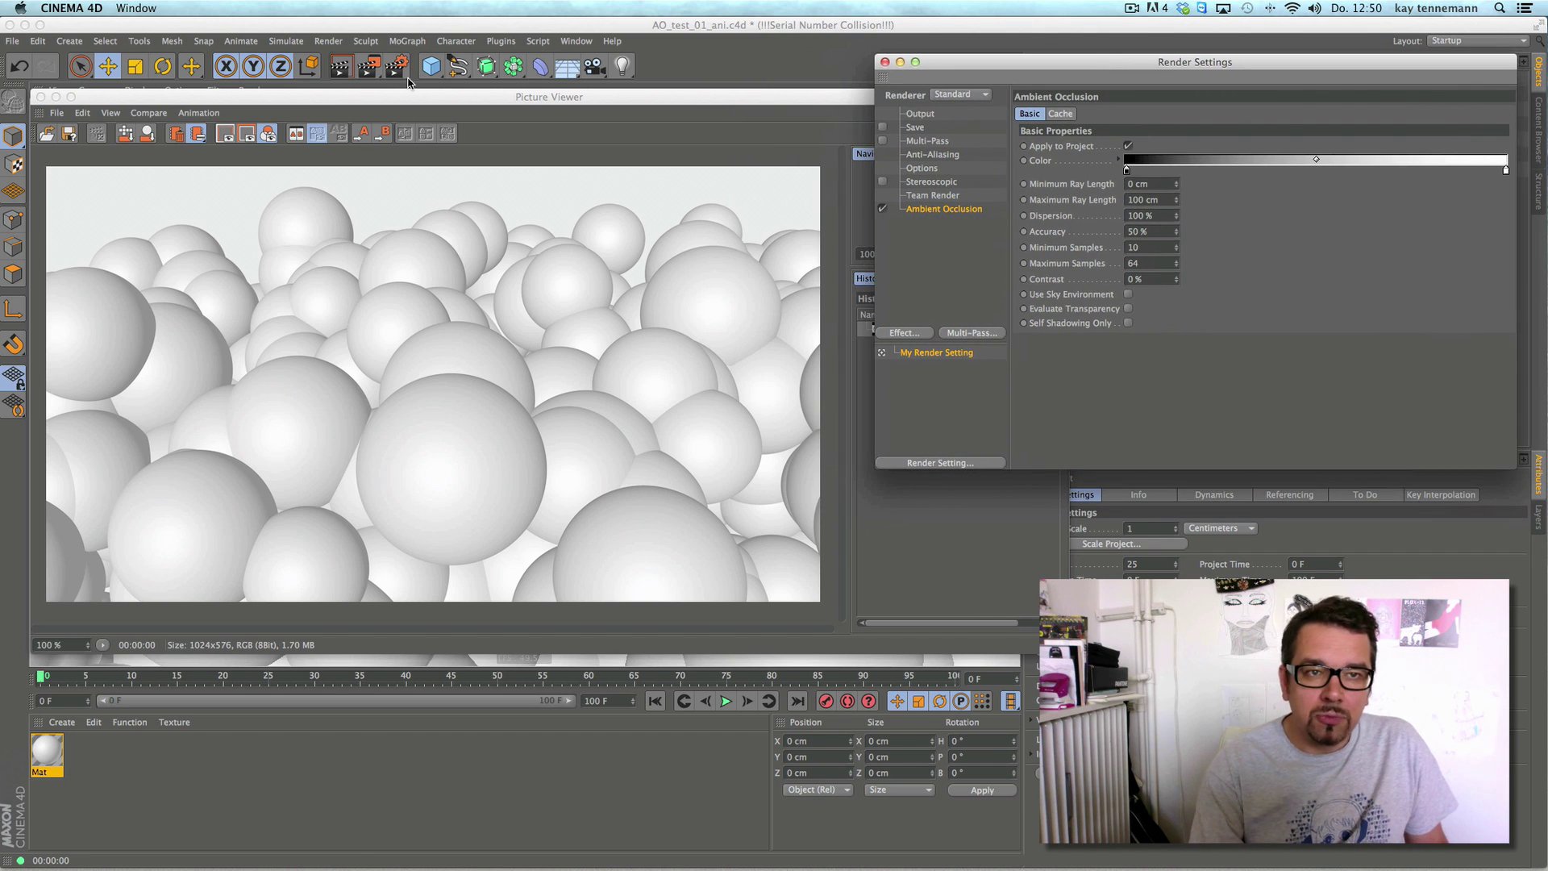
left_click(368, 71)
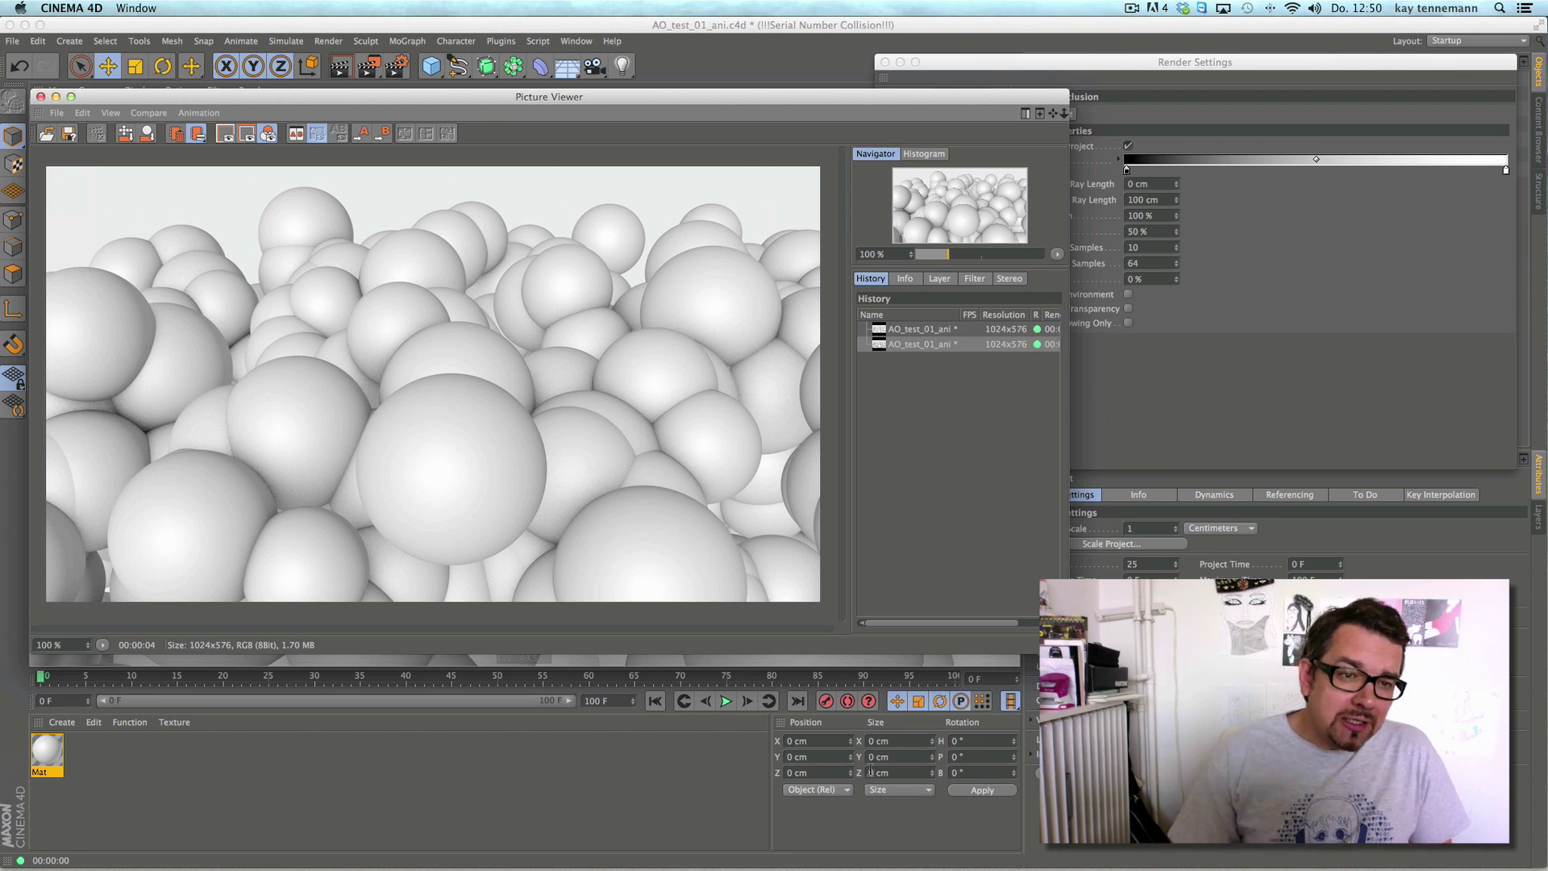
- Bring the Ambient Occlusion settings forward and select the dark left knot of its Color gradient
left_click(1188, 403)
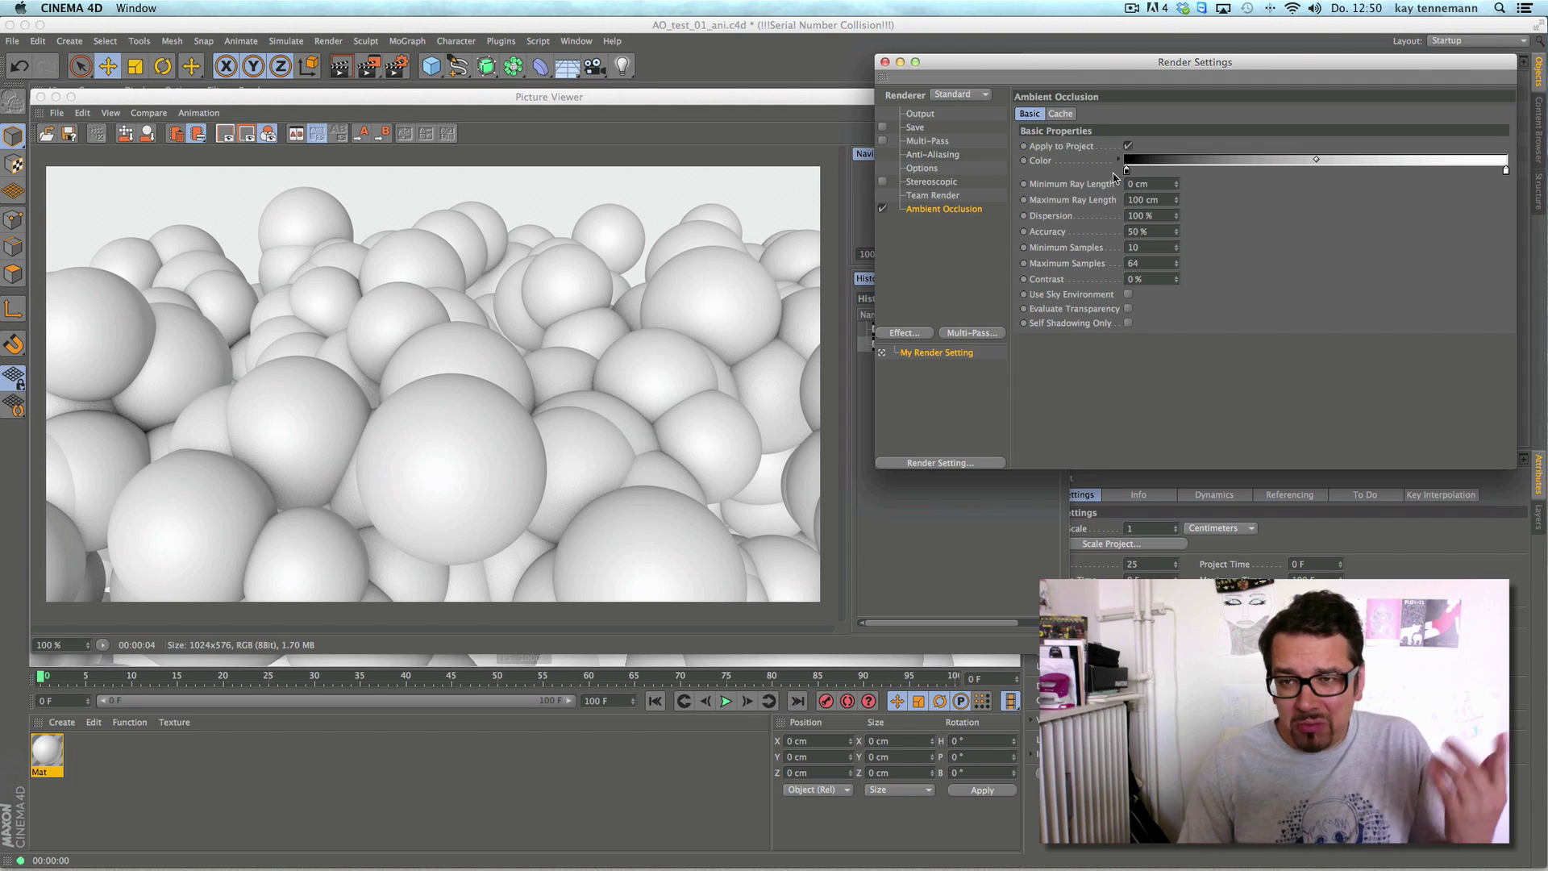
left_click(1126, 170)
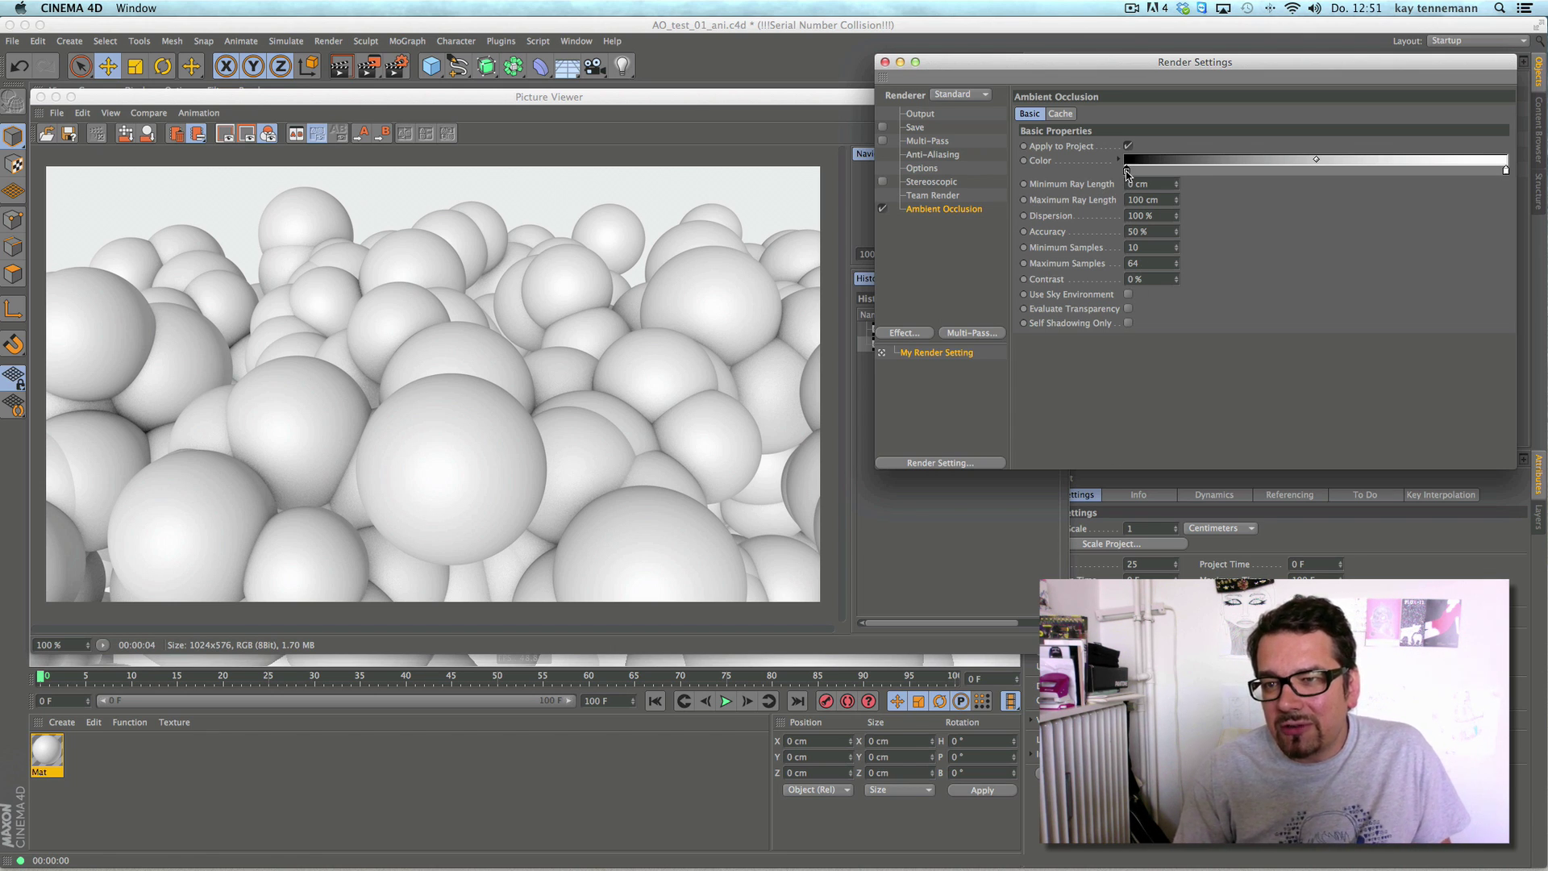
- Set the dark end of the occlusion colour gradient to a dark blue
double_click(1126, 171)
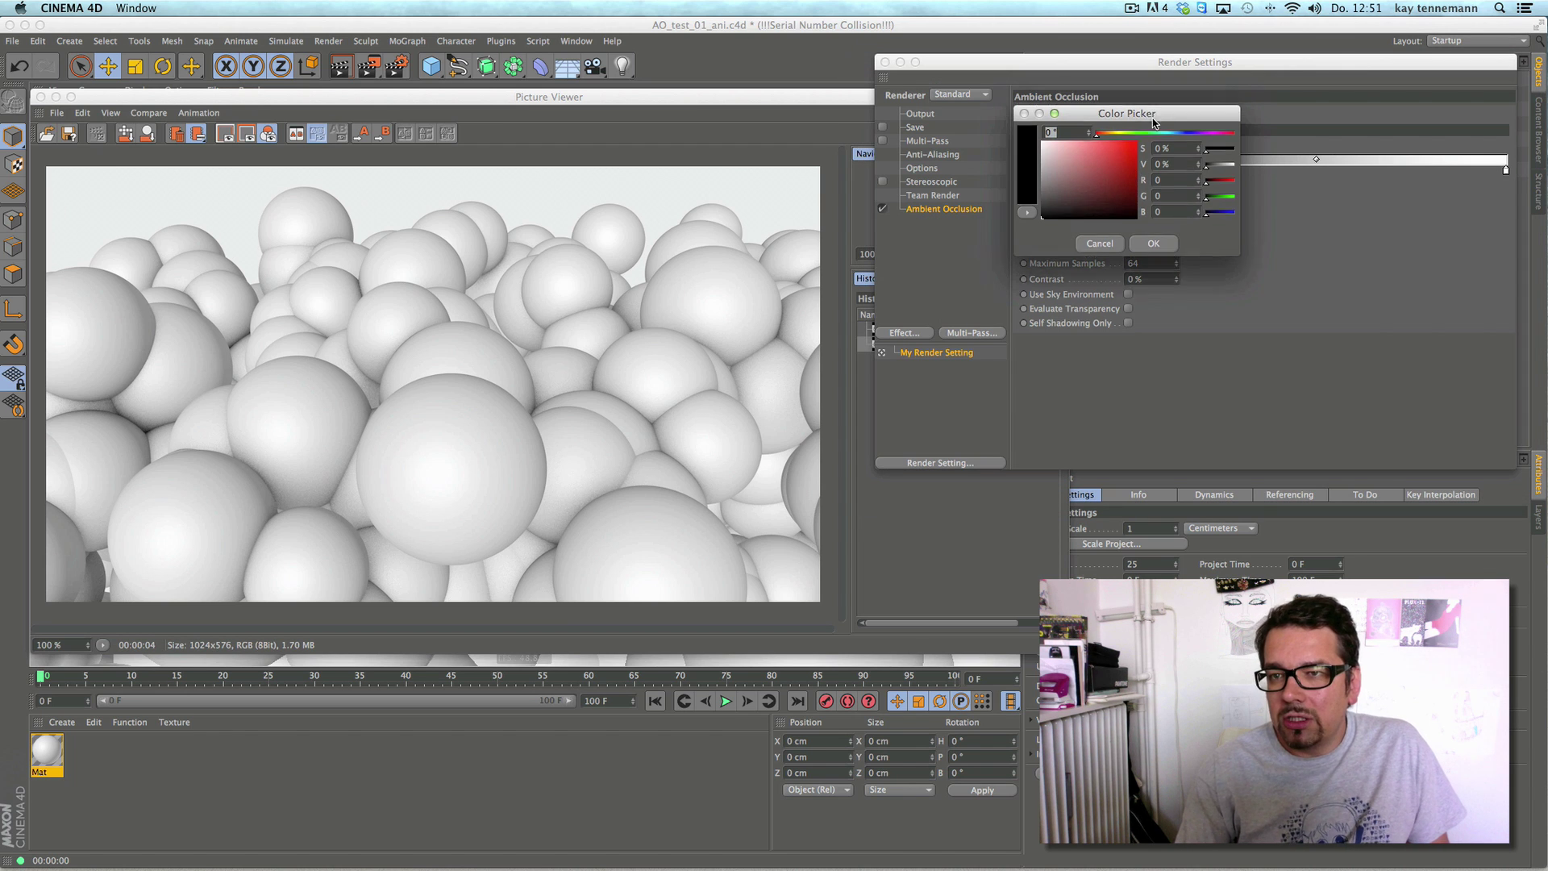
left_click_drag(1153, 118, 1229, 295)
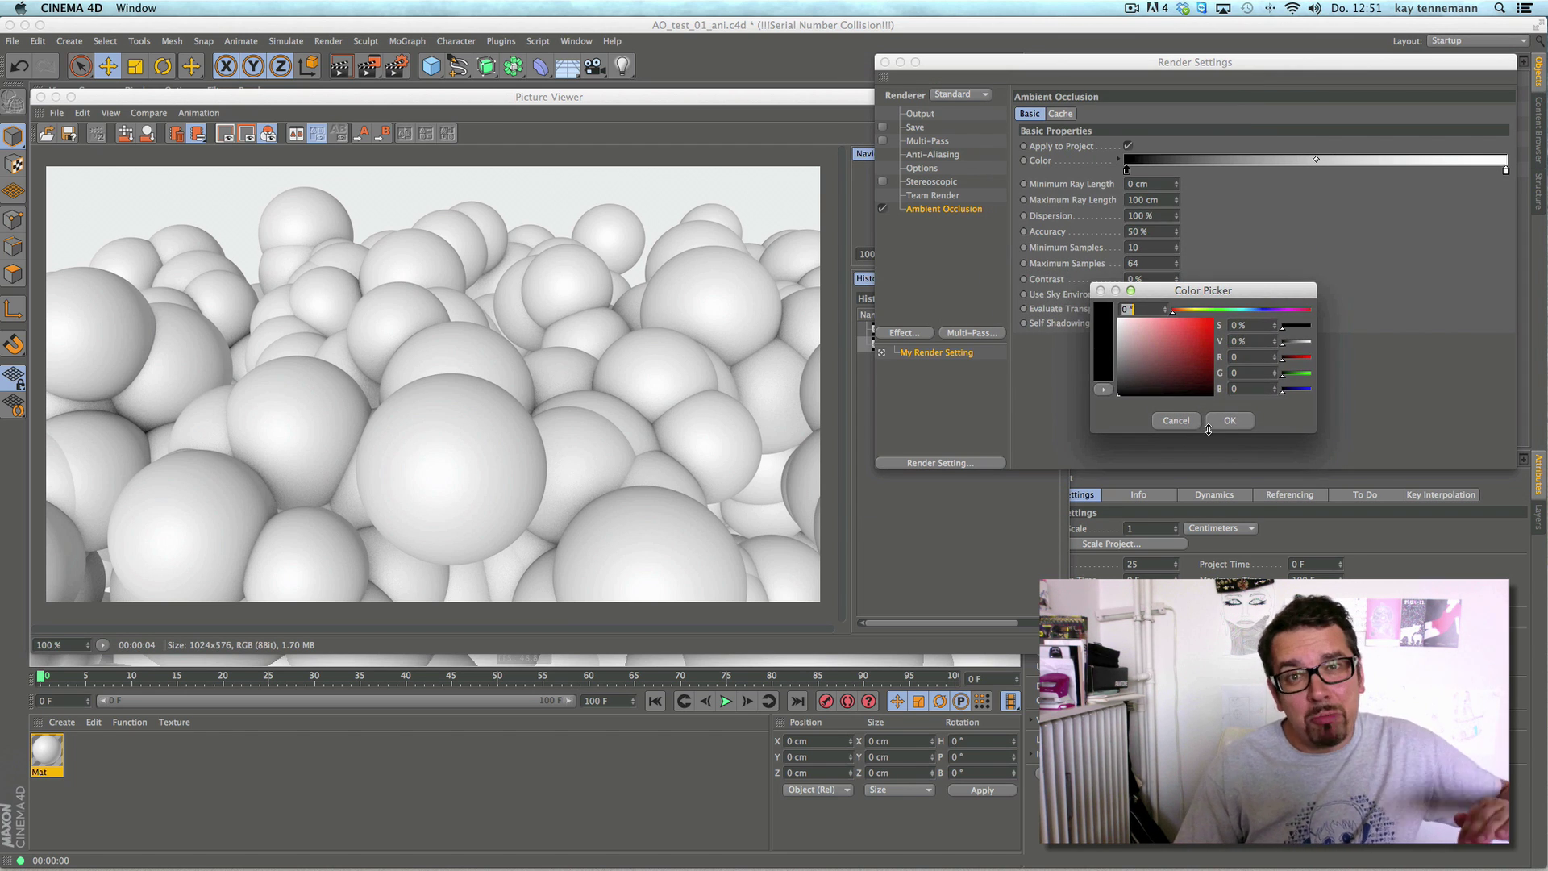
left_click(1253, 310)
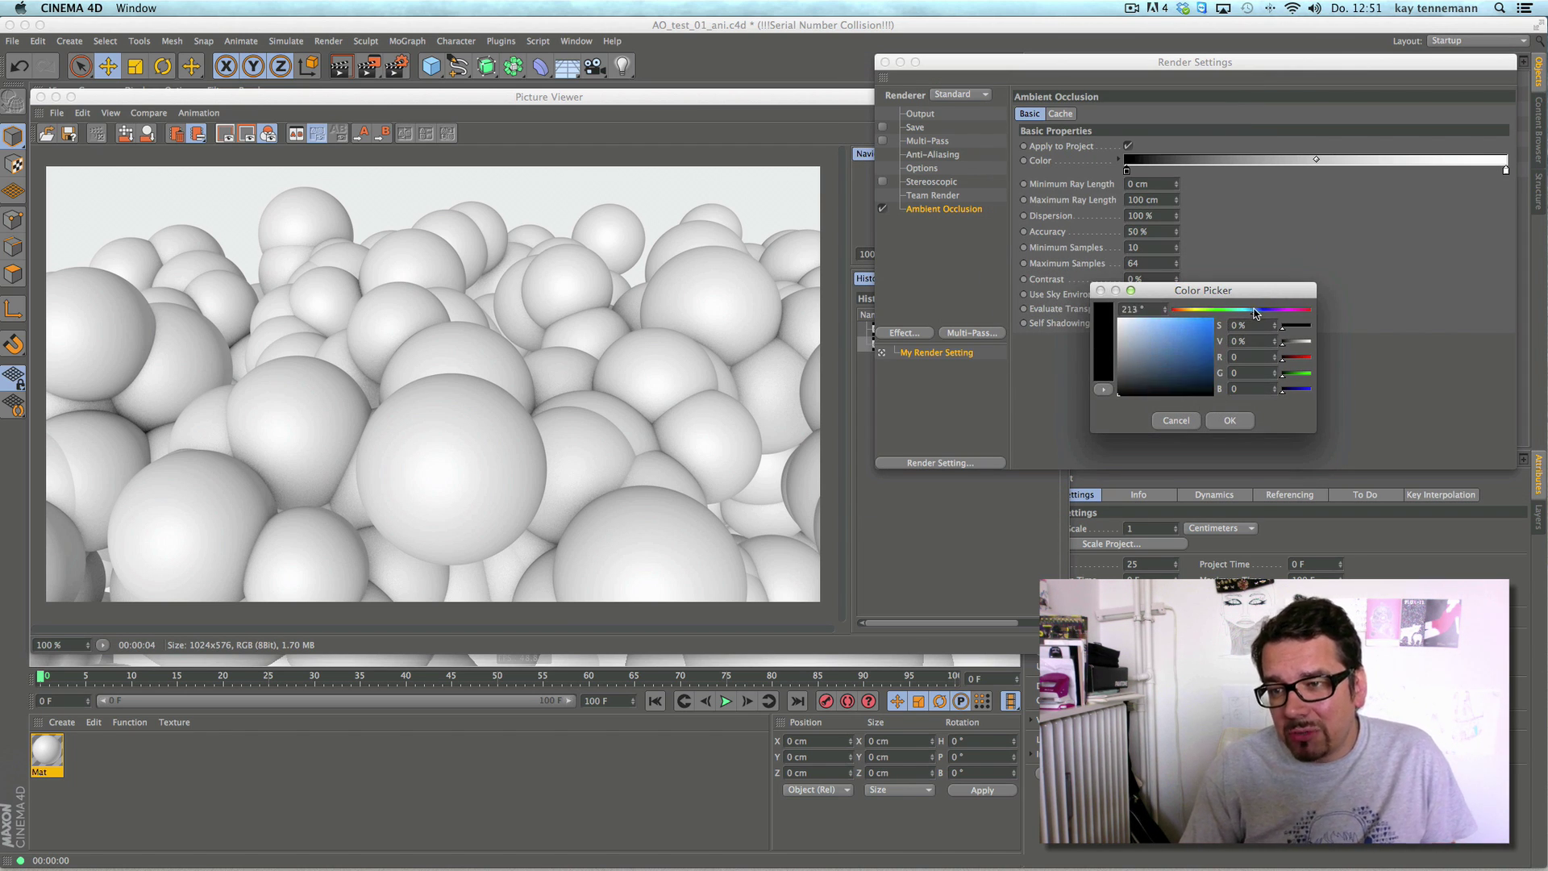
left_click(1174, 384)
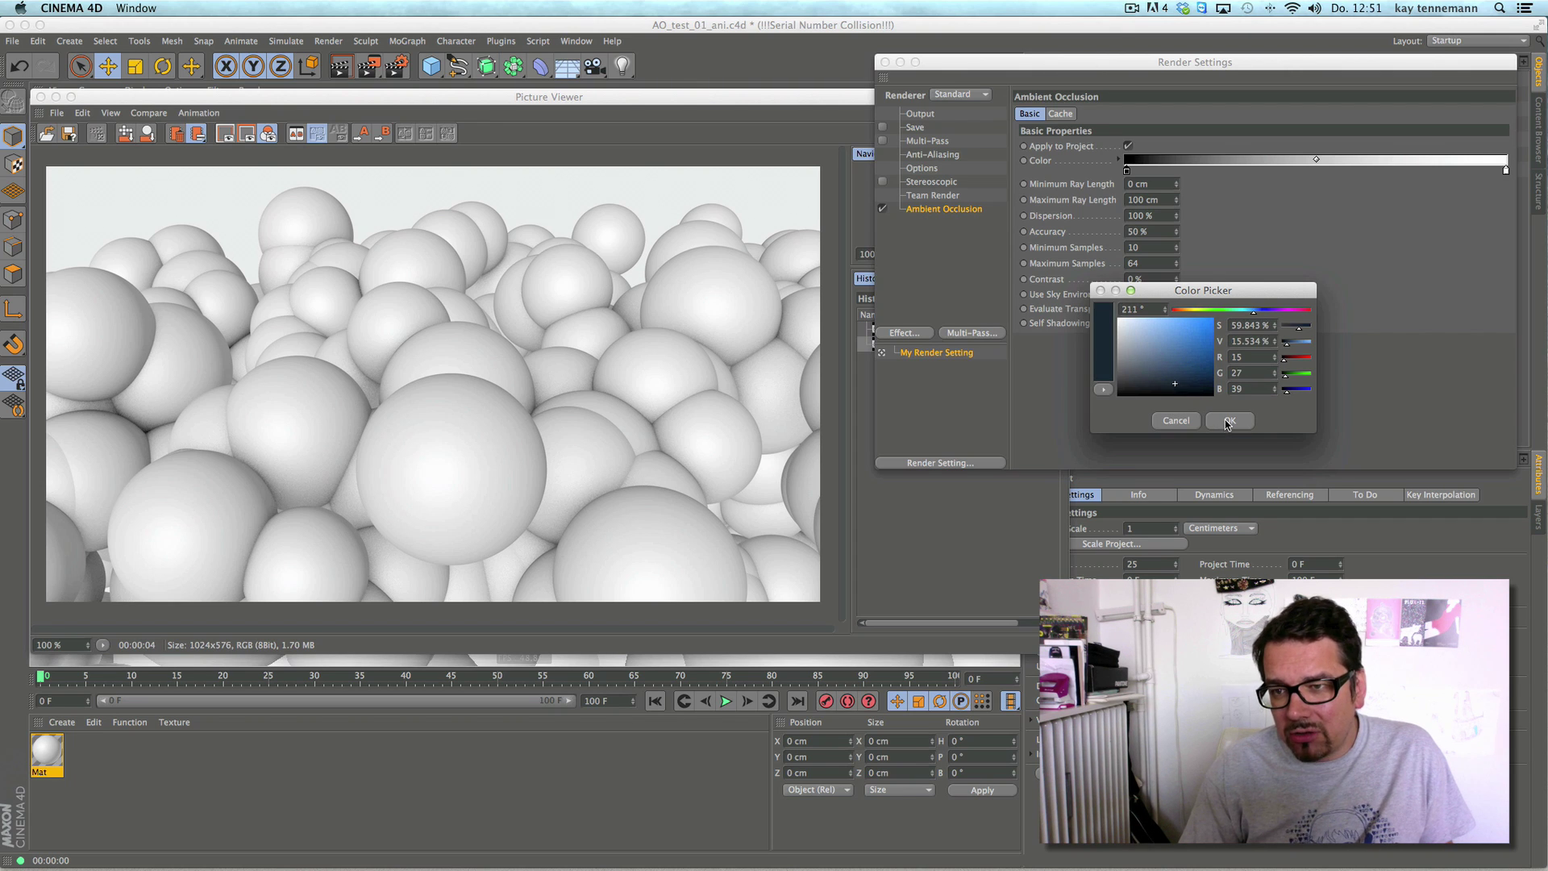
left_click(1227, 422)
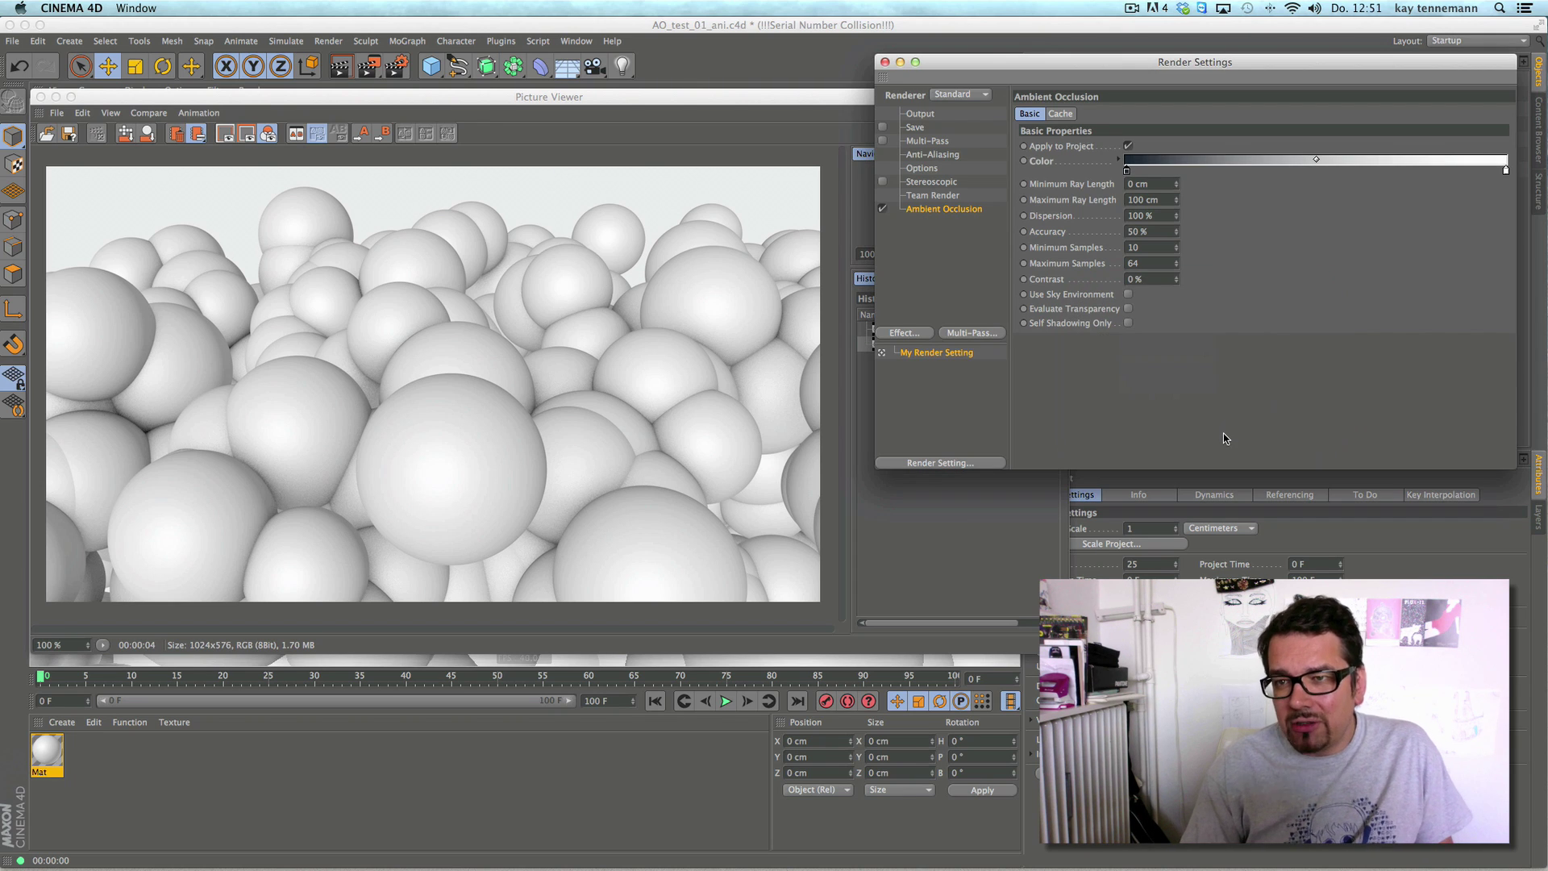
- Restart the Picture Viewer render, then bring Render Settings back in front, slightly lower
left_click(370, 69)
left_click(890, 296)
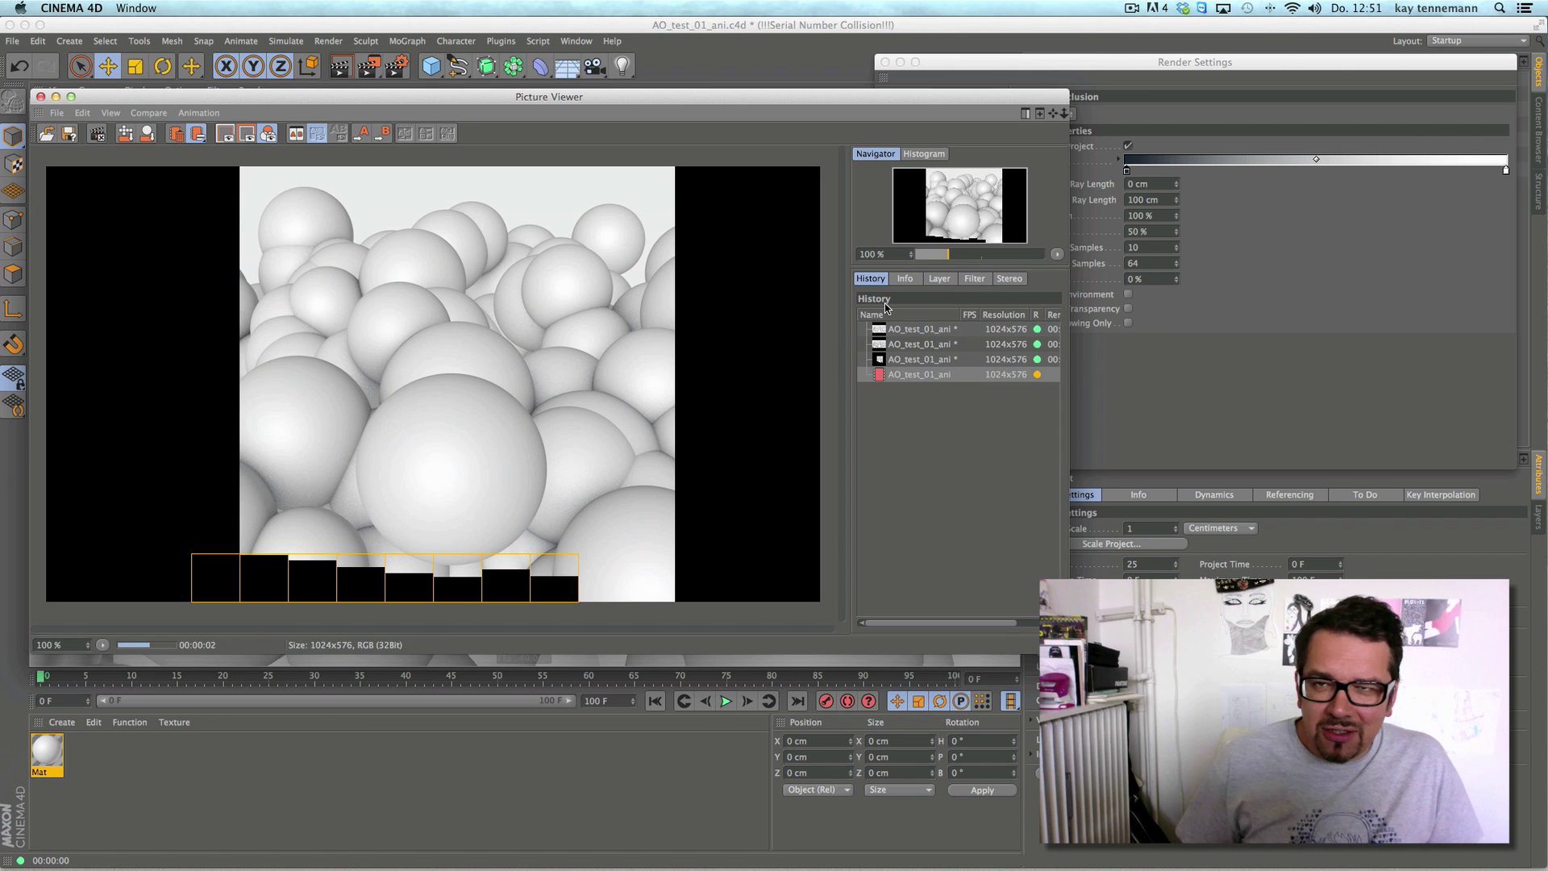
left_click(1153, 347)
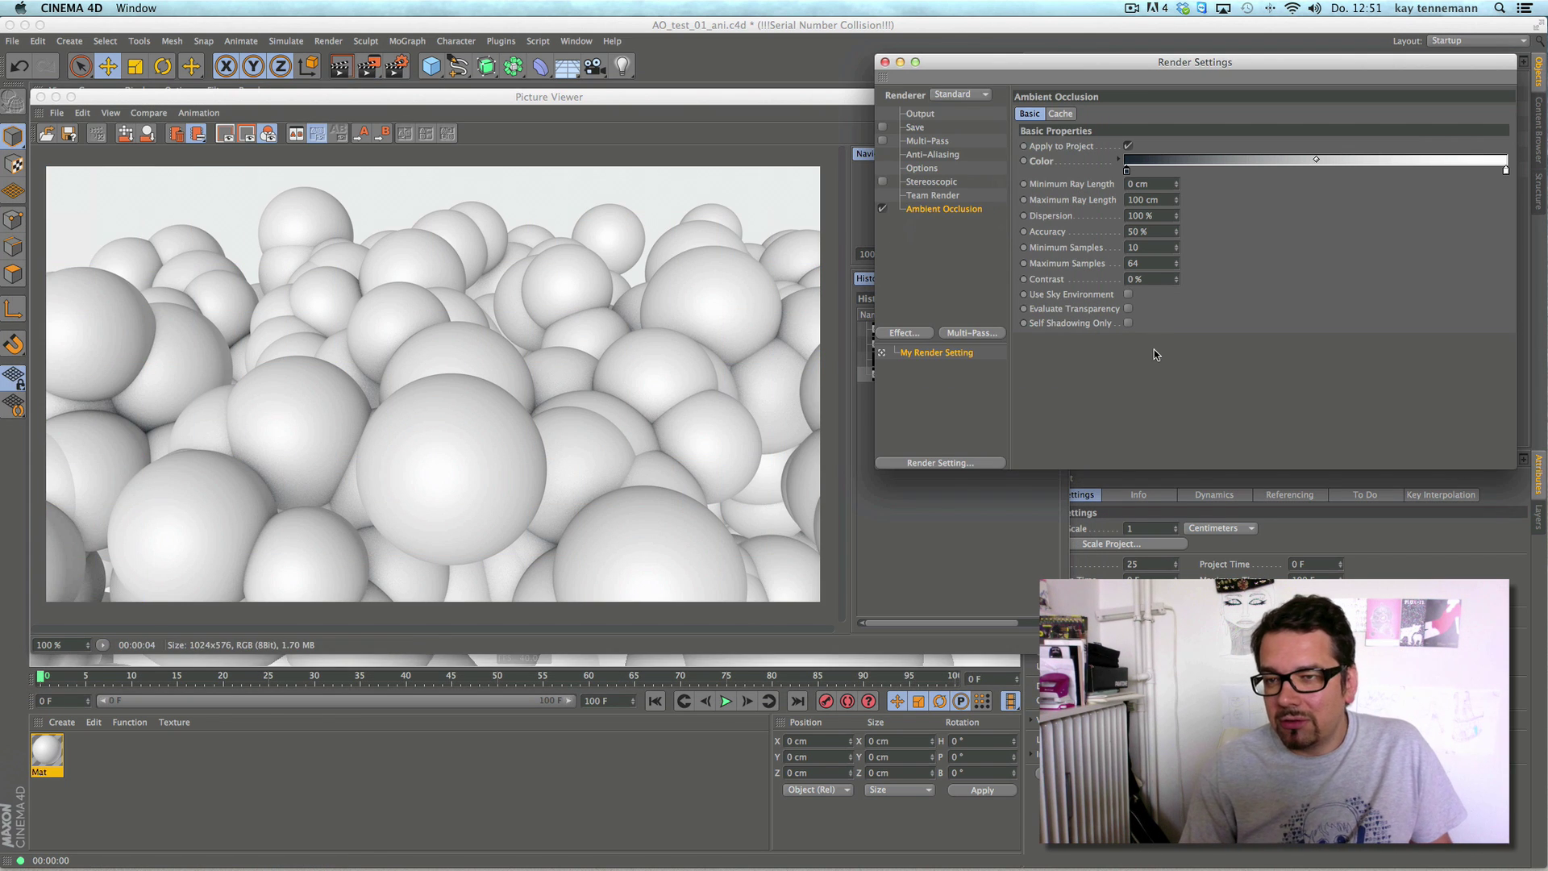
left_click_drag(1003, 65, 1011, 148)
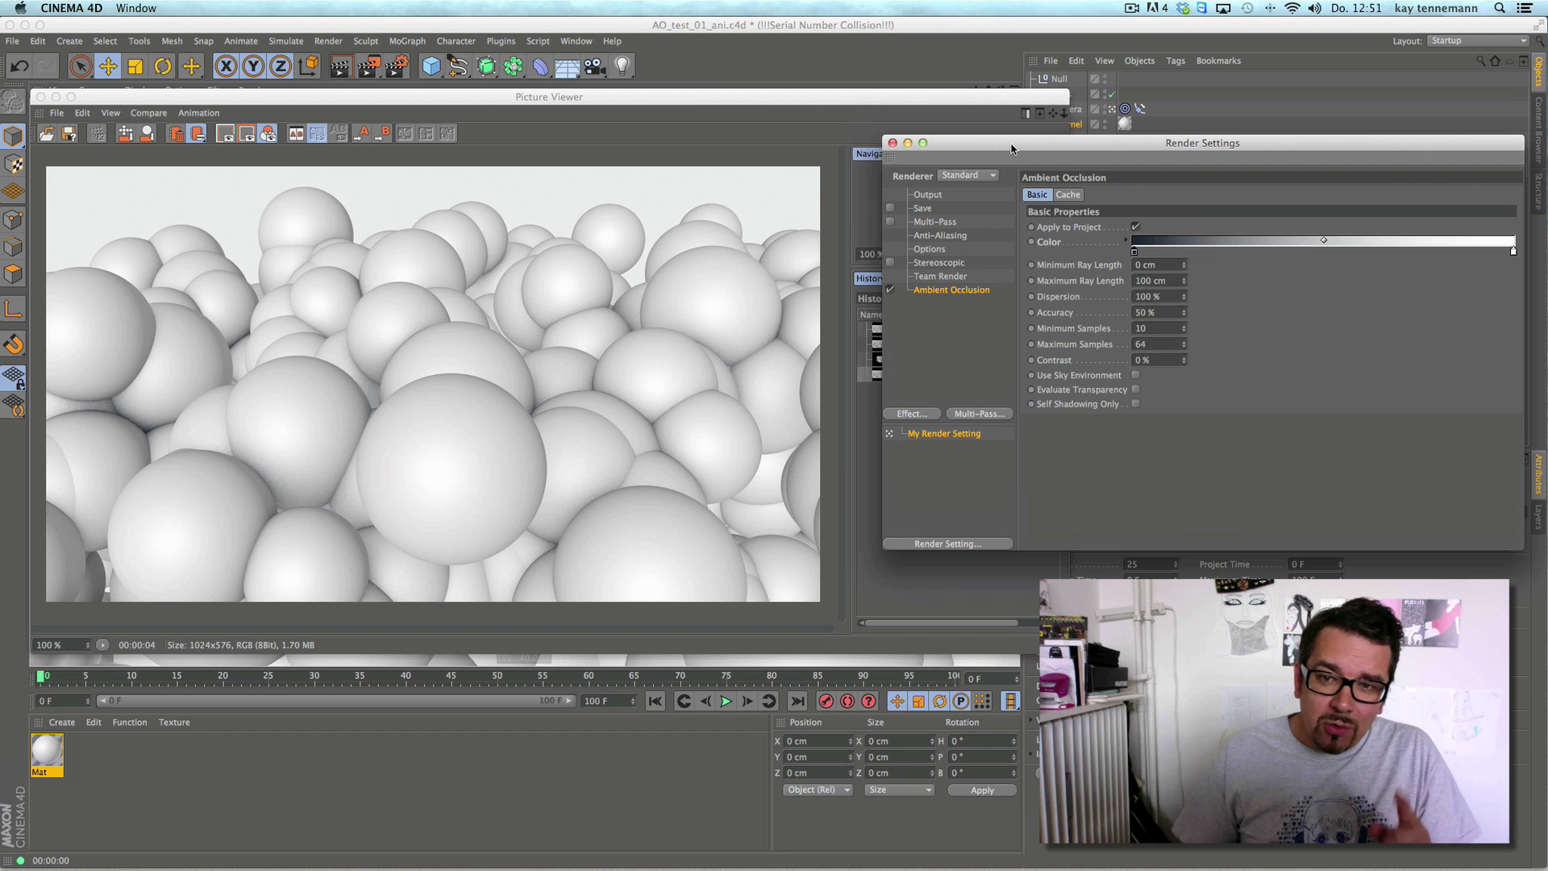
left_click(872, 410)
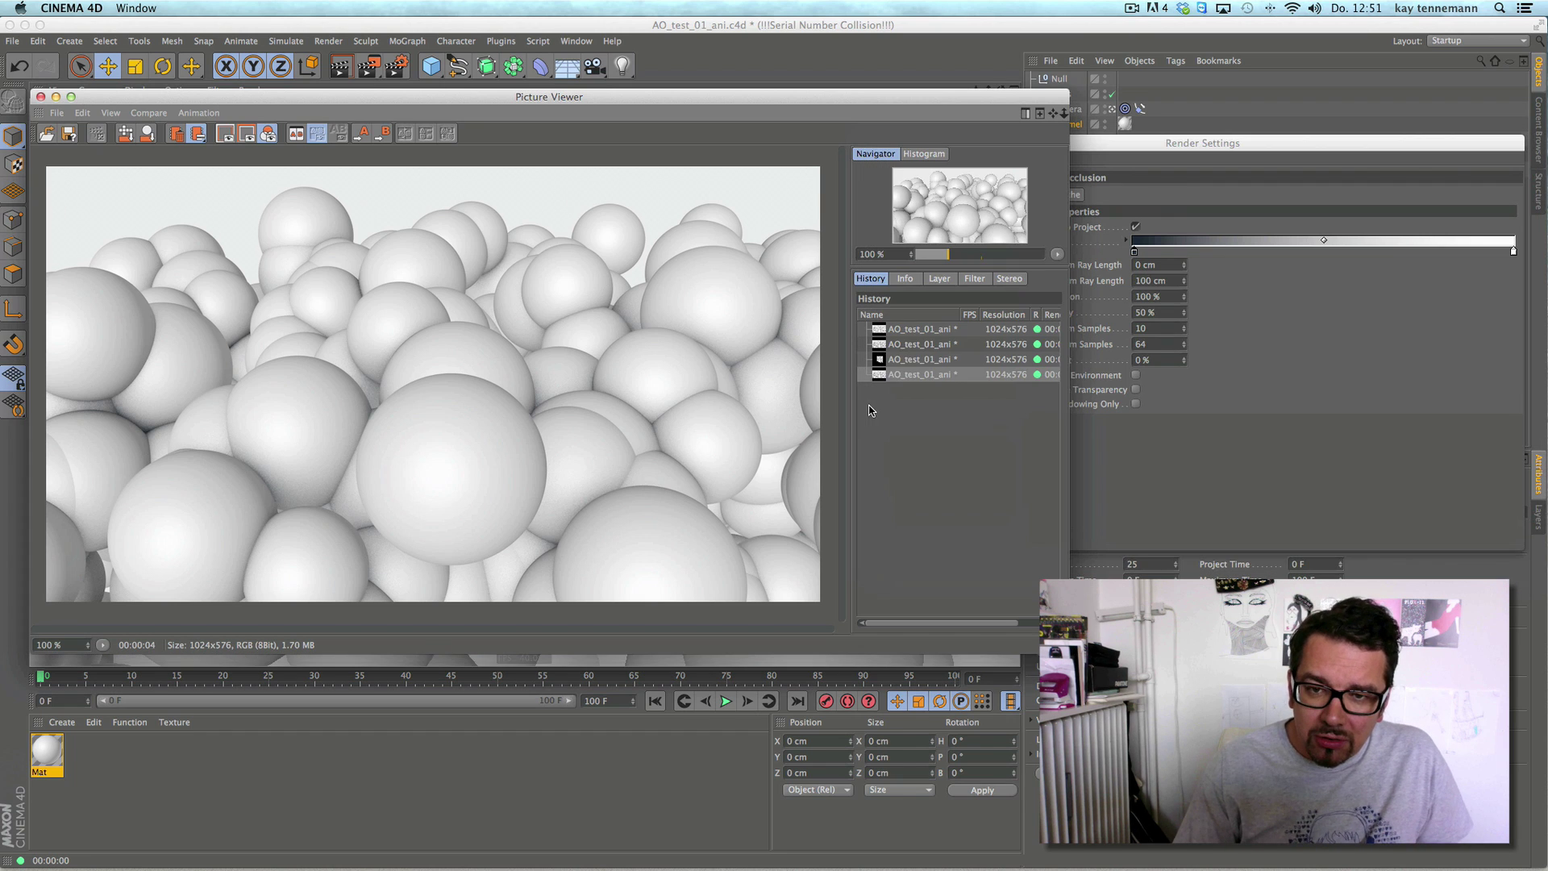
left_click(915, 346)
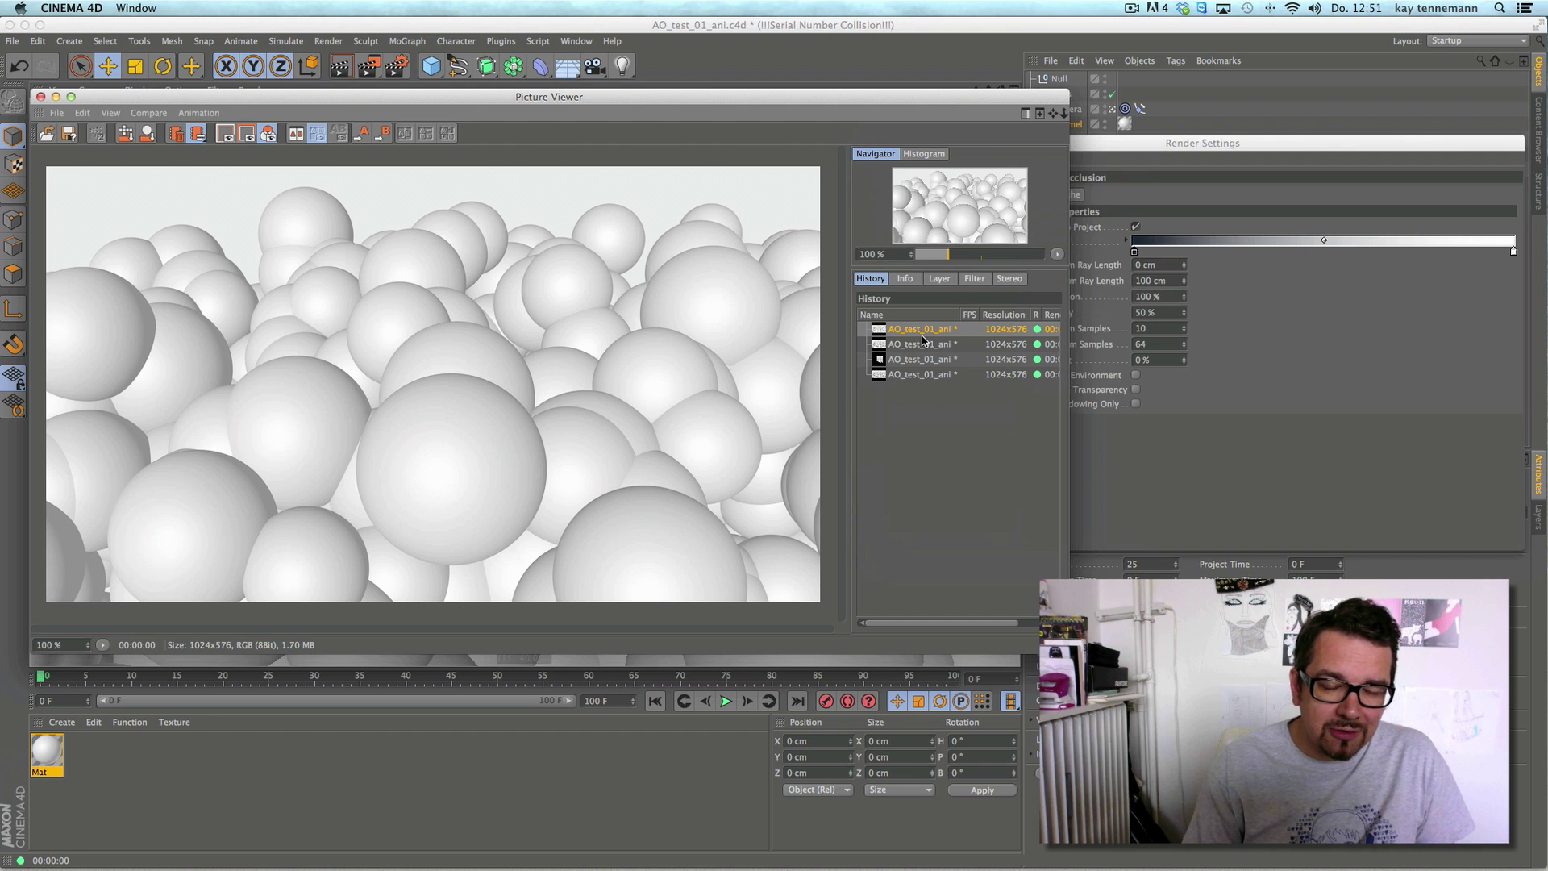
left_click(932, 375)
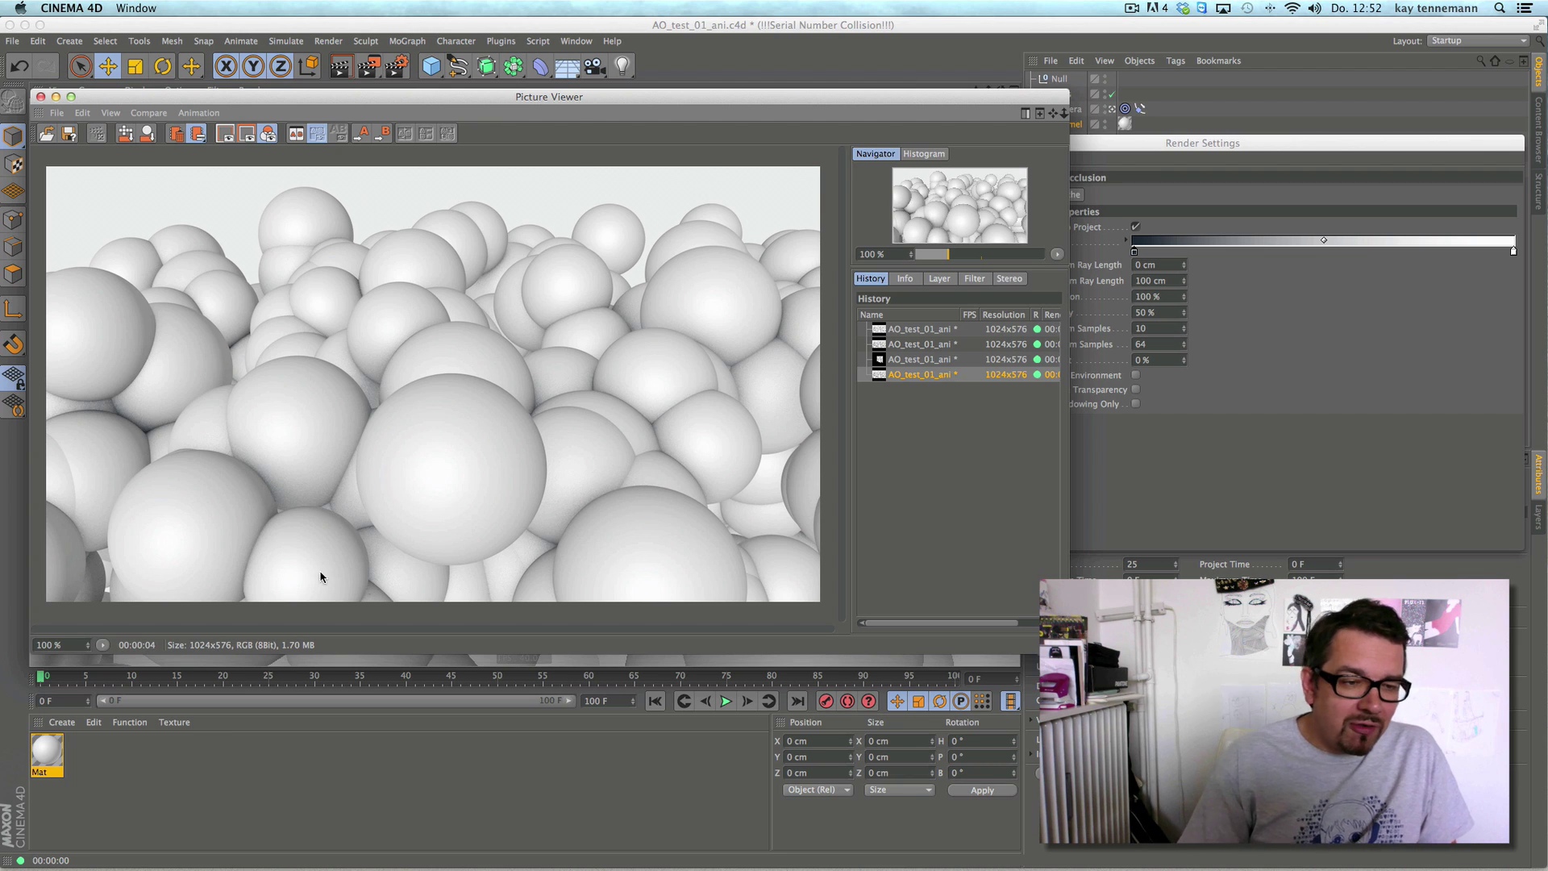
left_click(104, 645)
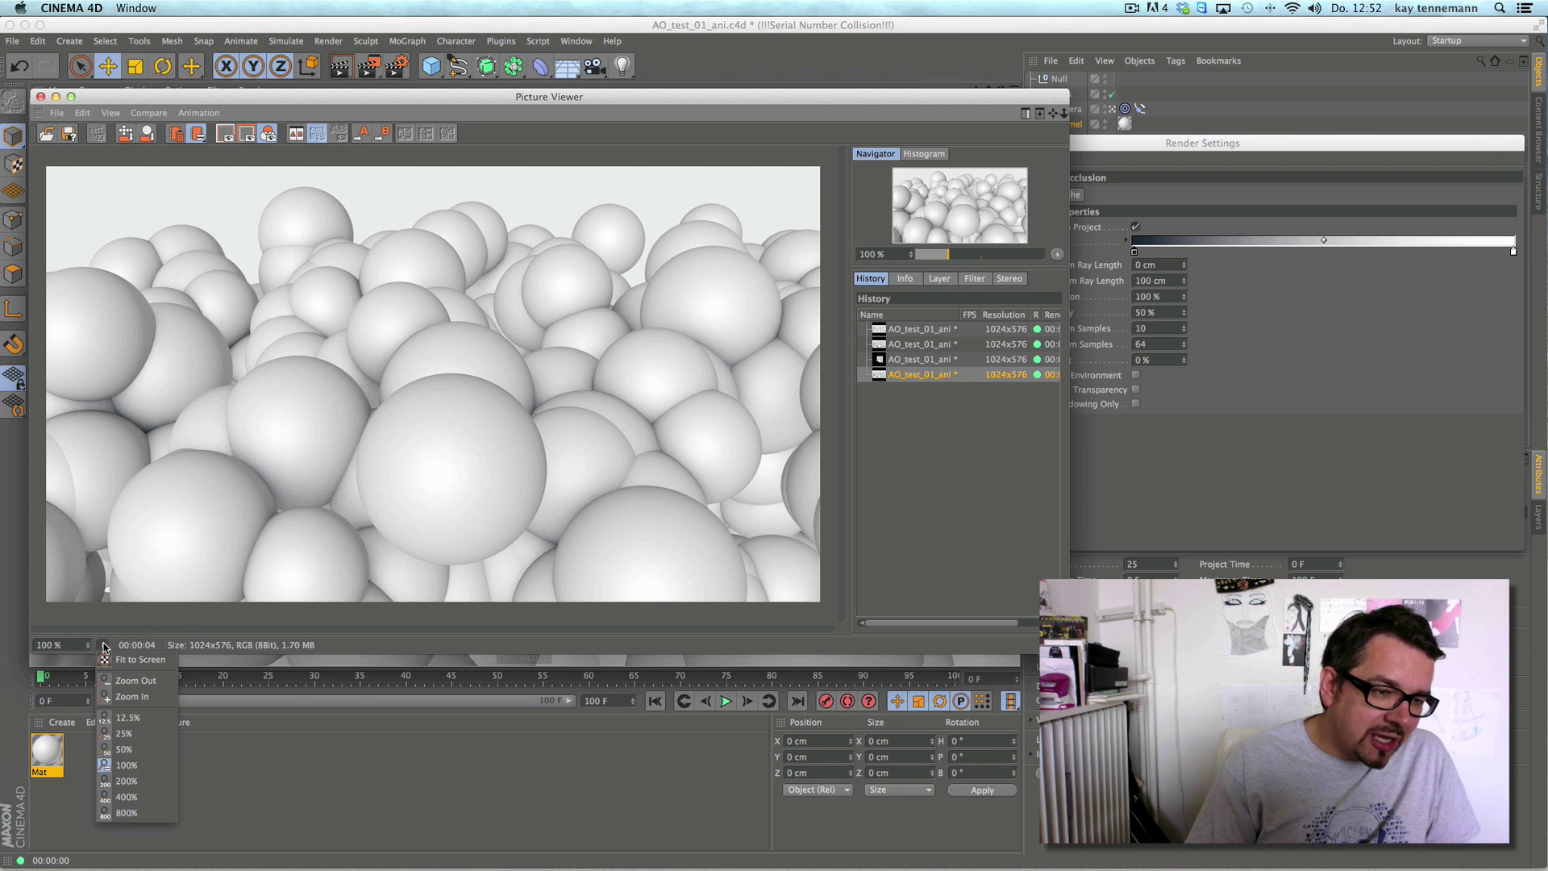
left_click(131, 815)
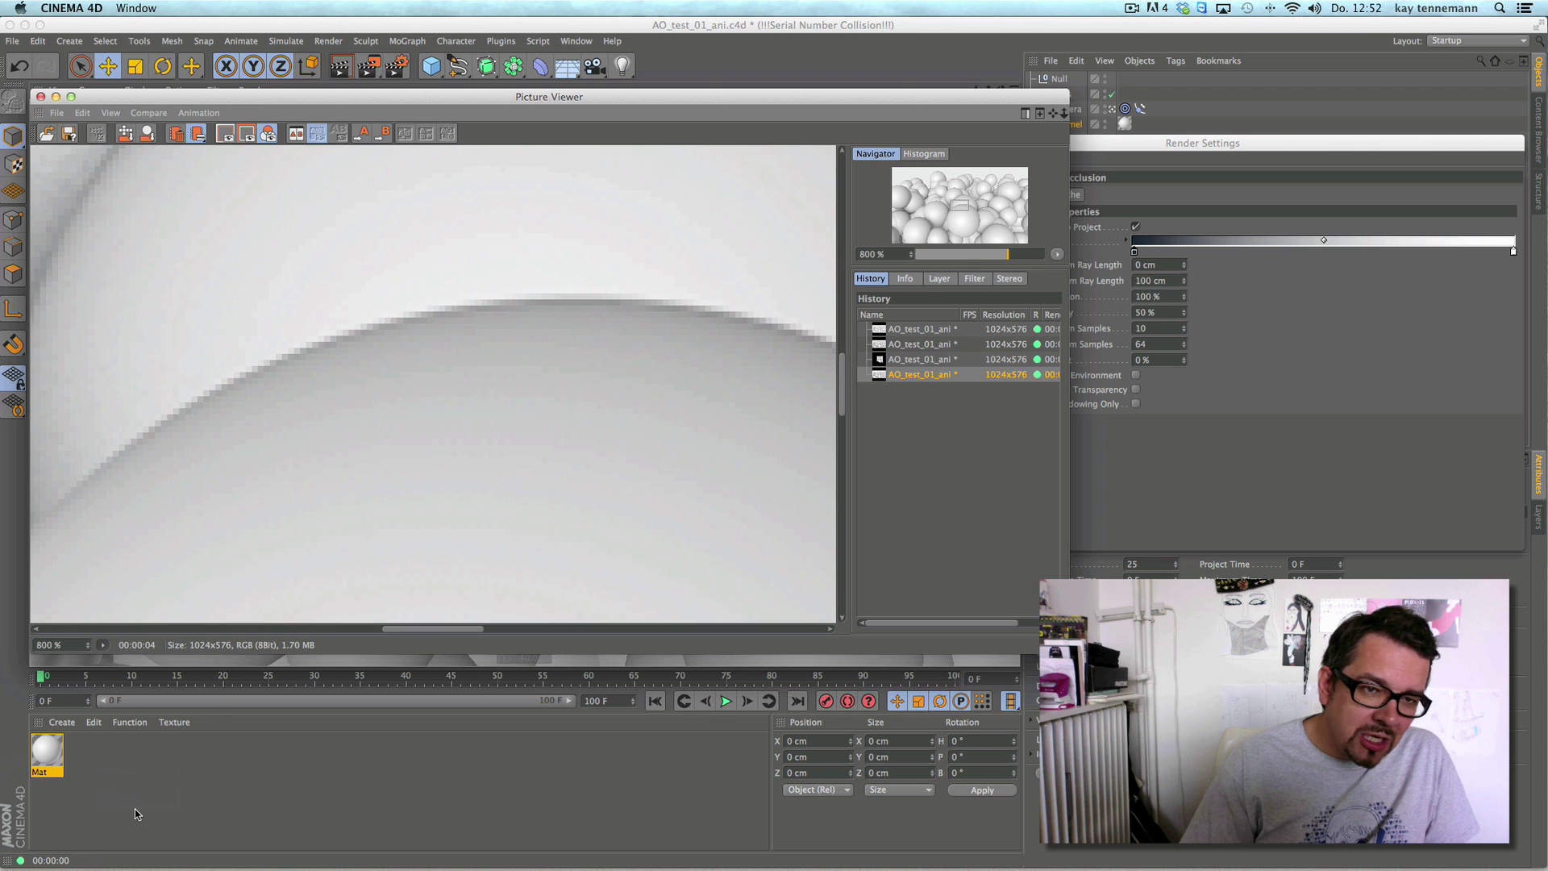
left_click_drag(843, 381, 833, 268)
left_click(101, 645)
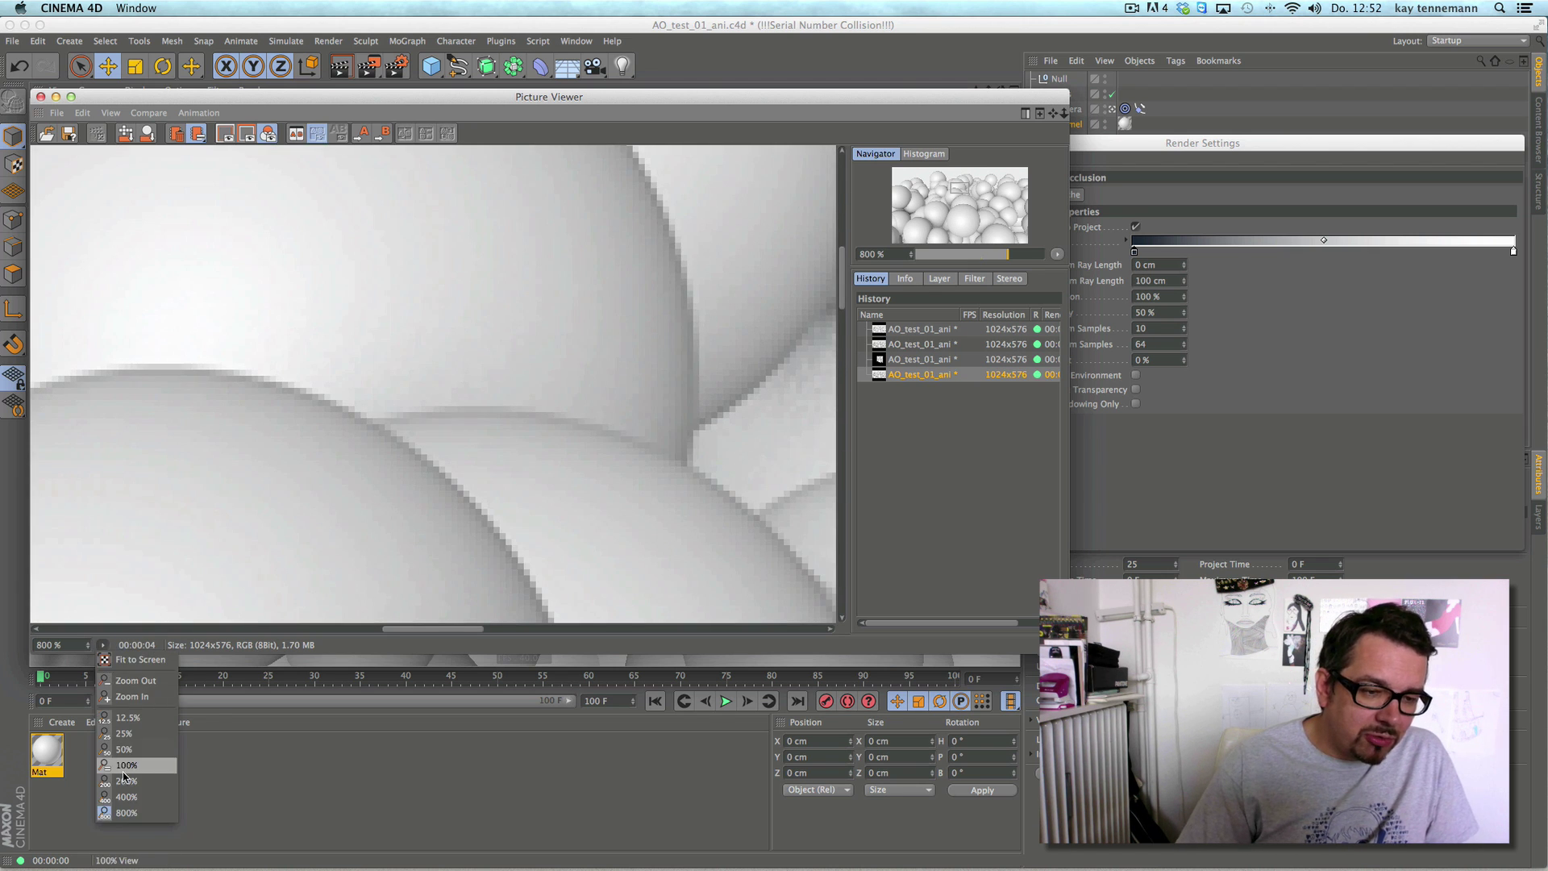
left_click(131, 797)
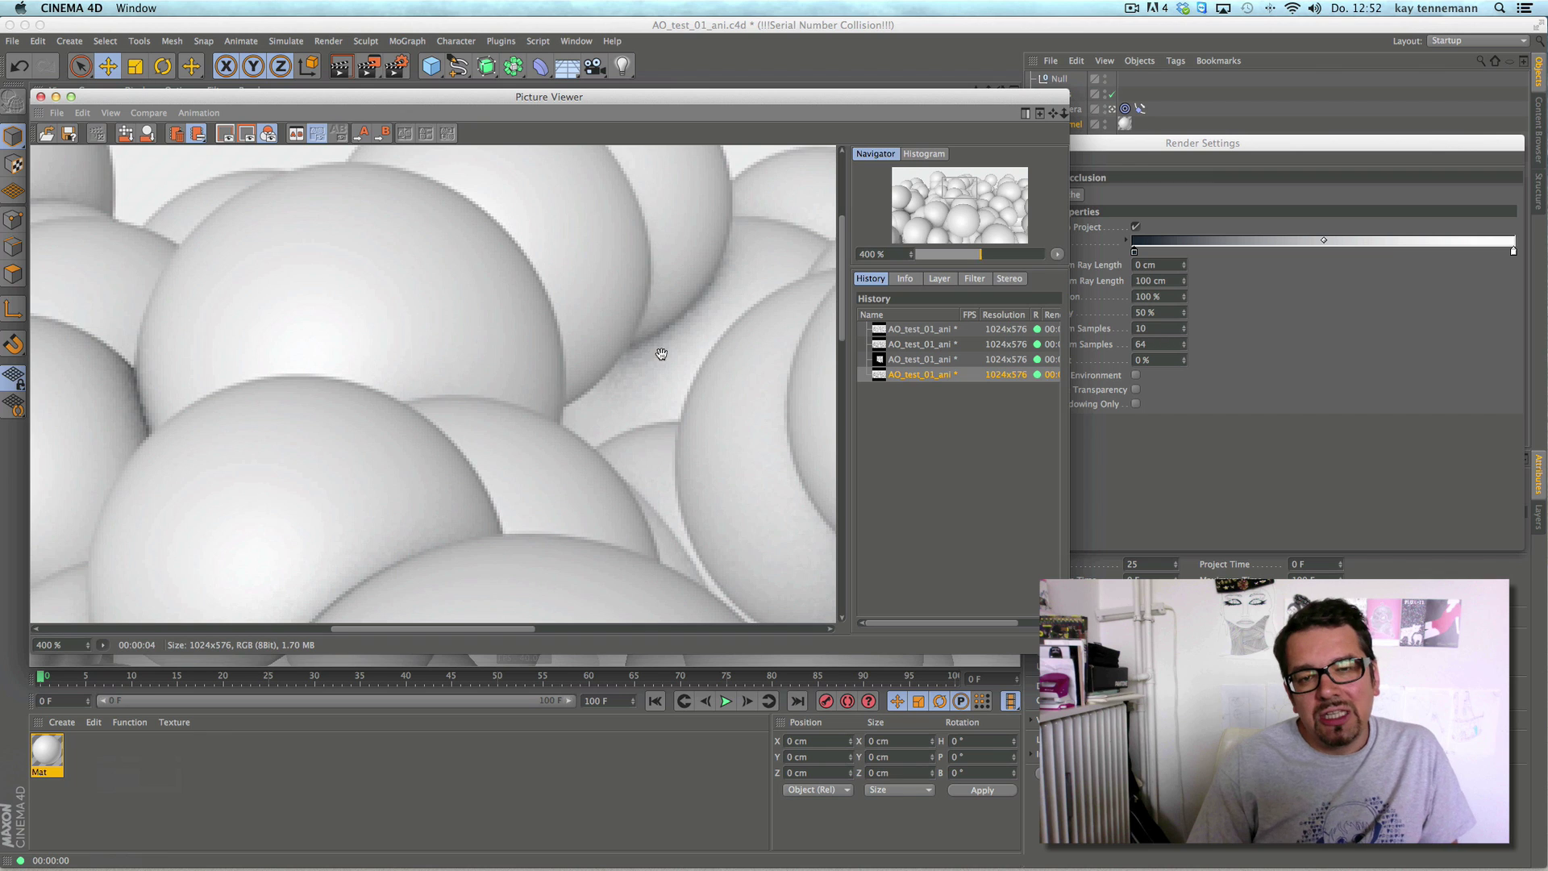
left_click_drag(361, 637, 532, 630)
left_click_drag(836, 278, 830, 428)
scroll(106, 642, "up", 1)
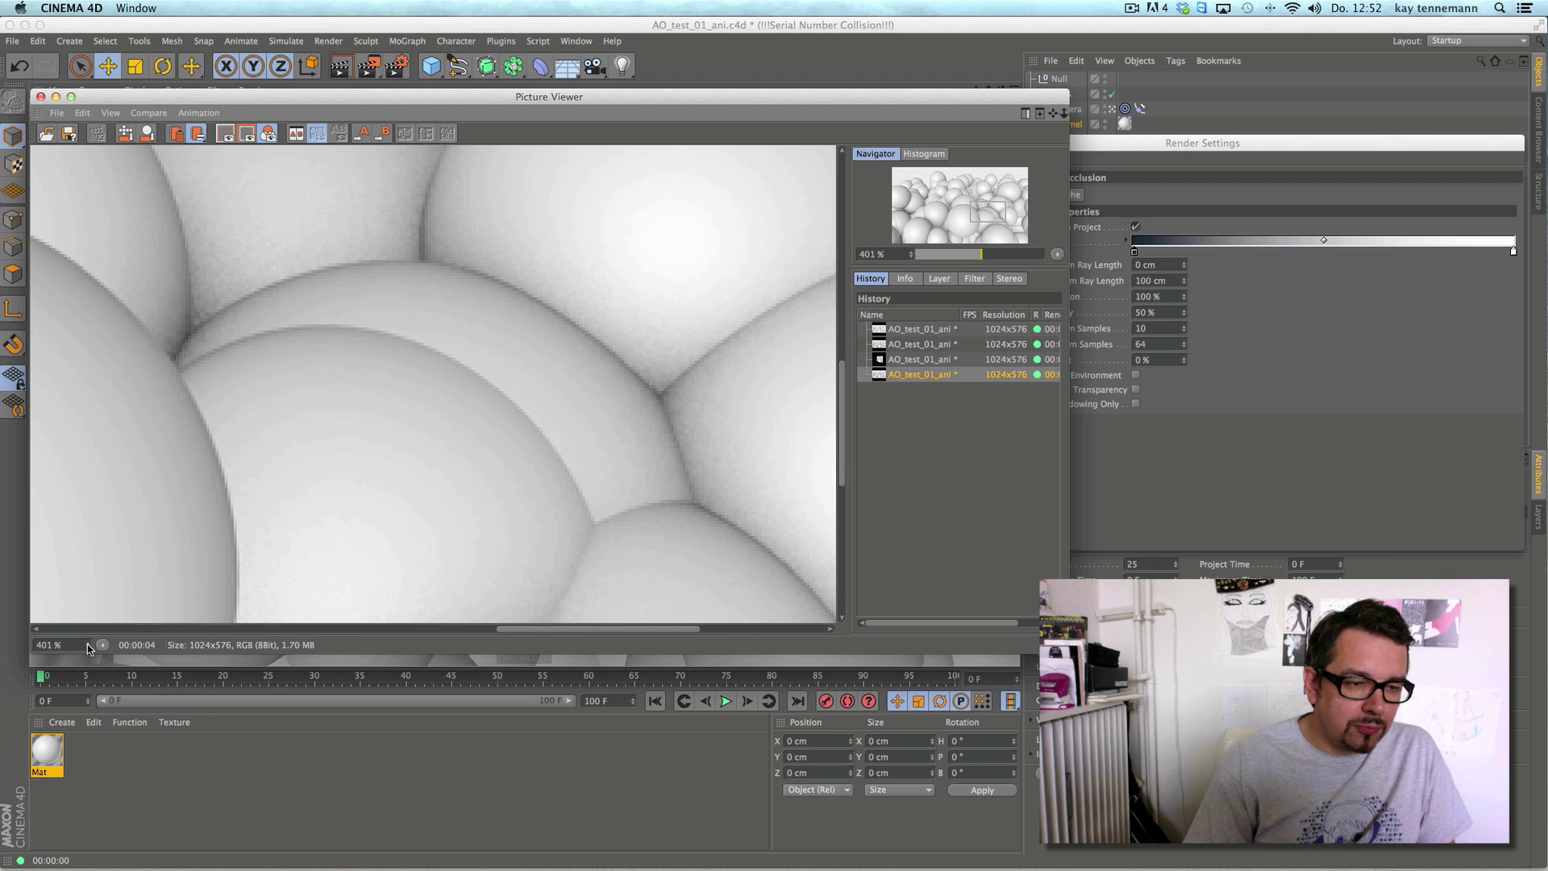
left_click(102, 645)
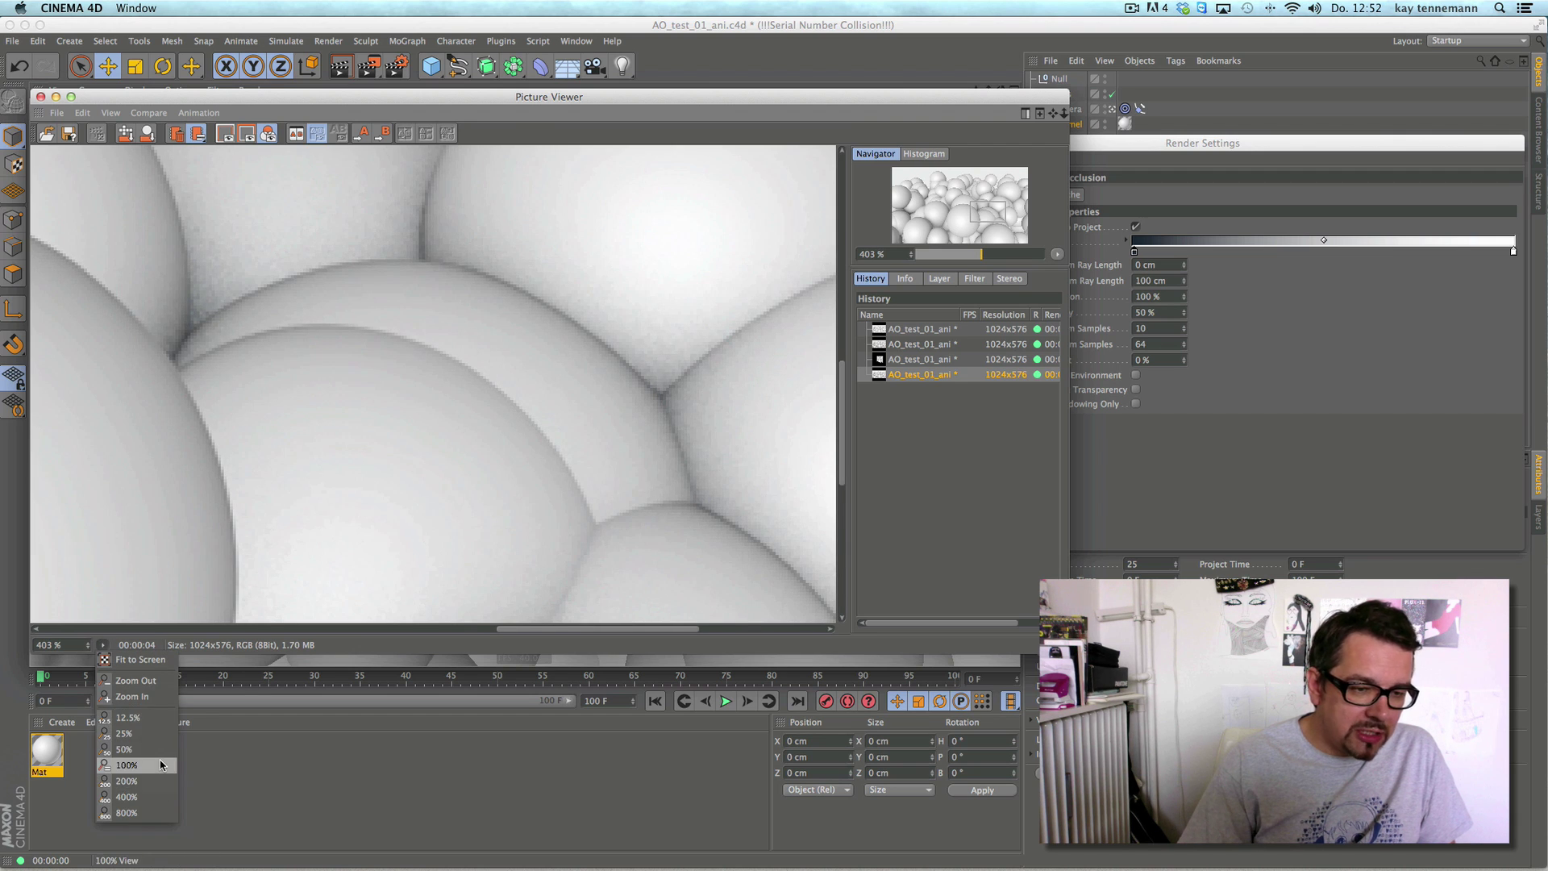
left_click(127, 765)
left_click(1234, 411)
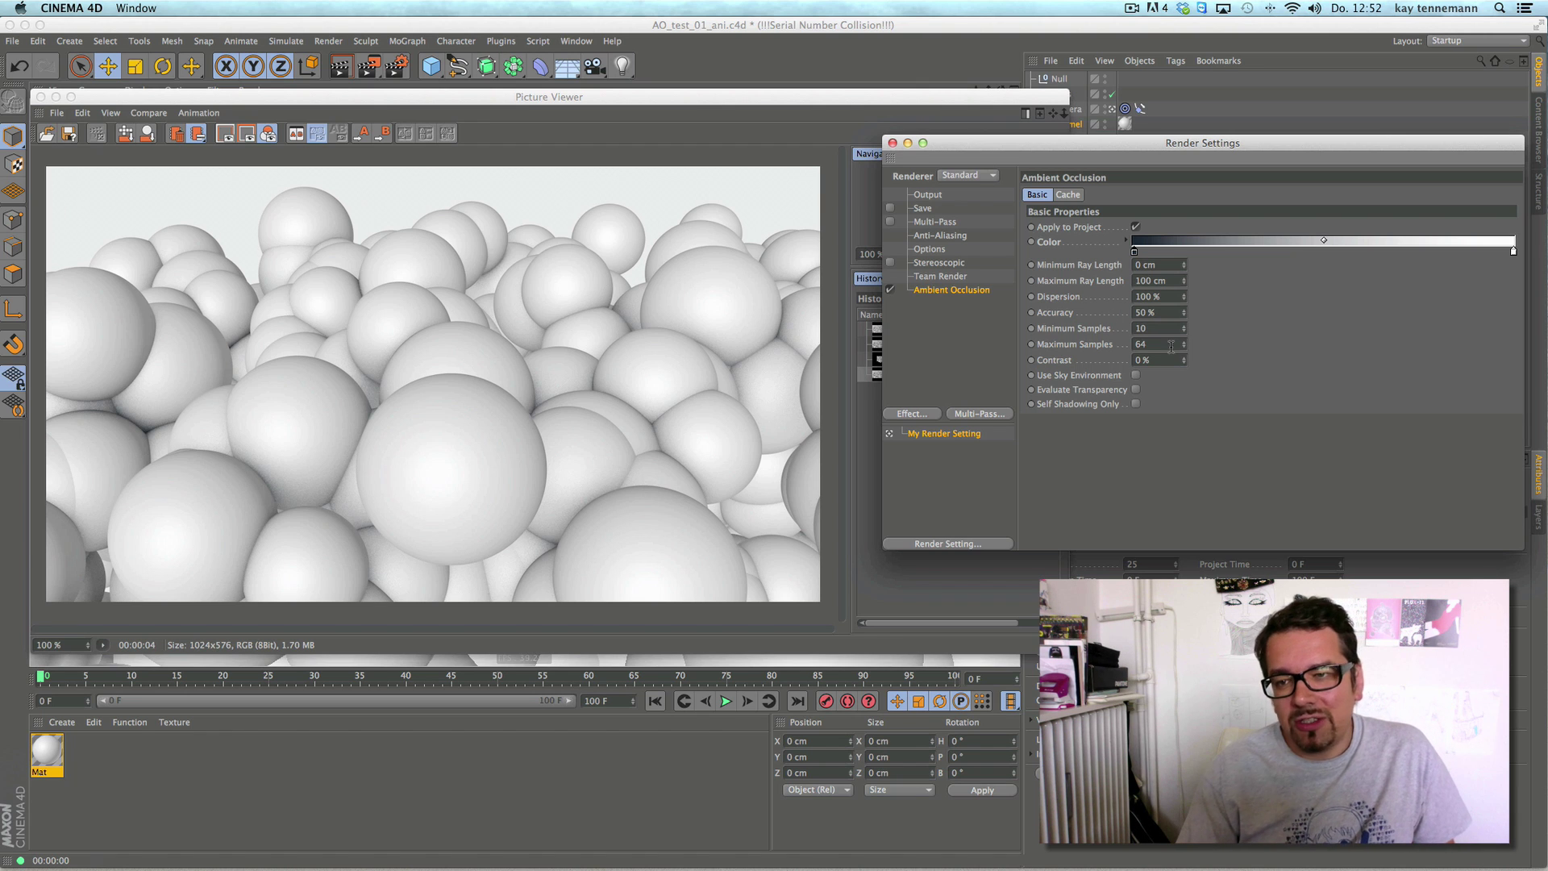
- Set Ambient Occlusion Maximum Samples to 128 and render the spheres
double_click(1143, 344)
type("128")
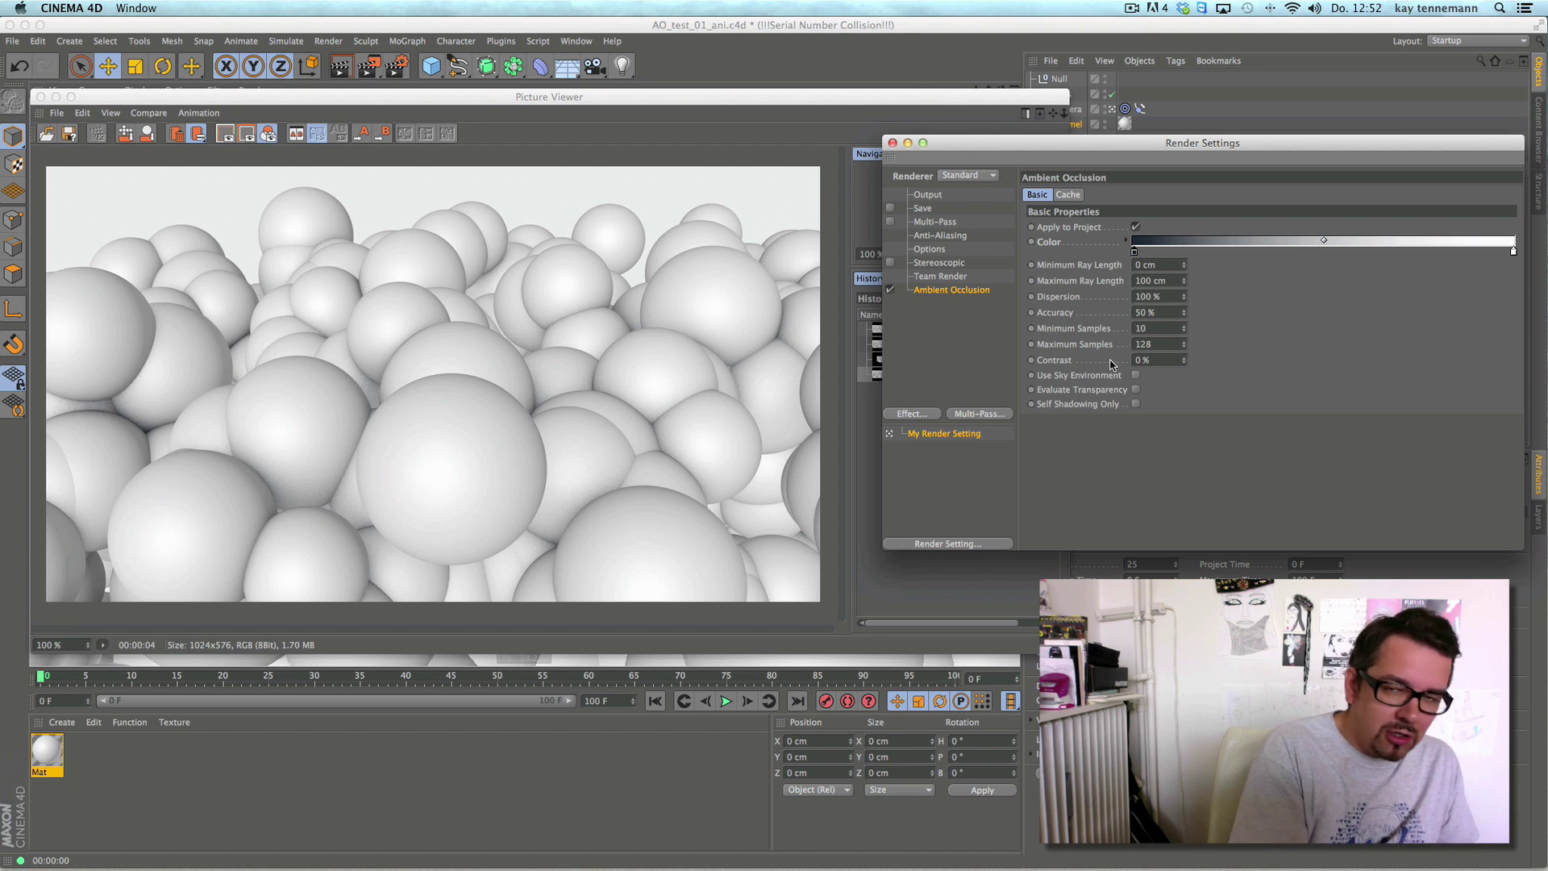
key("Return")
left_click(371, 70)
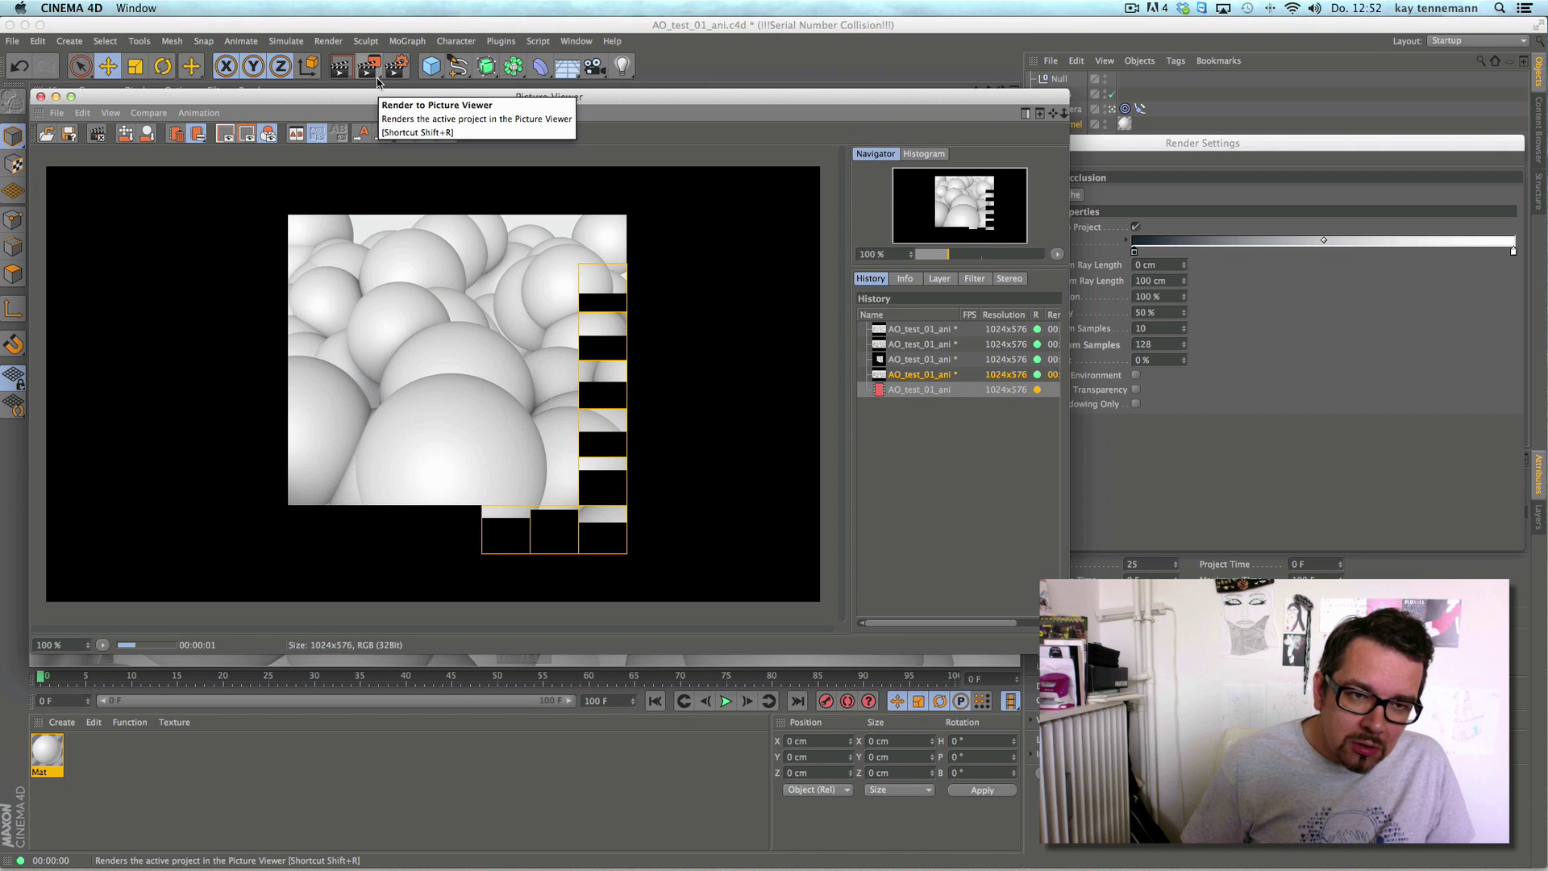
- Raise Maximum Samples to 256 and render the spheres again
left_click(1214, 362)
double_click(1145, 344)
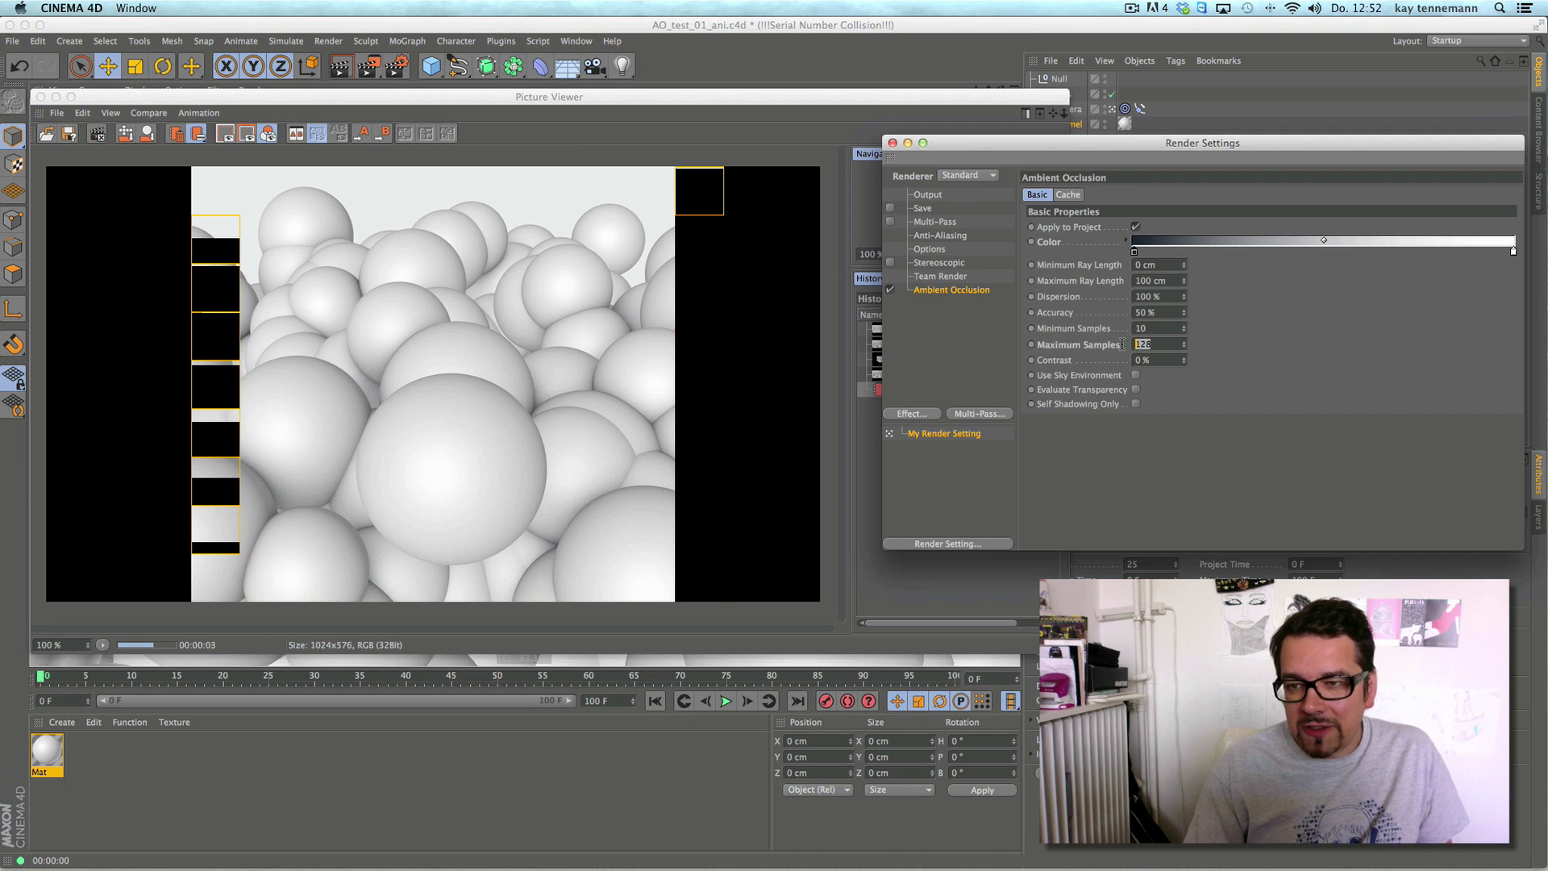
type("256")
key("Return")
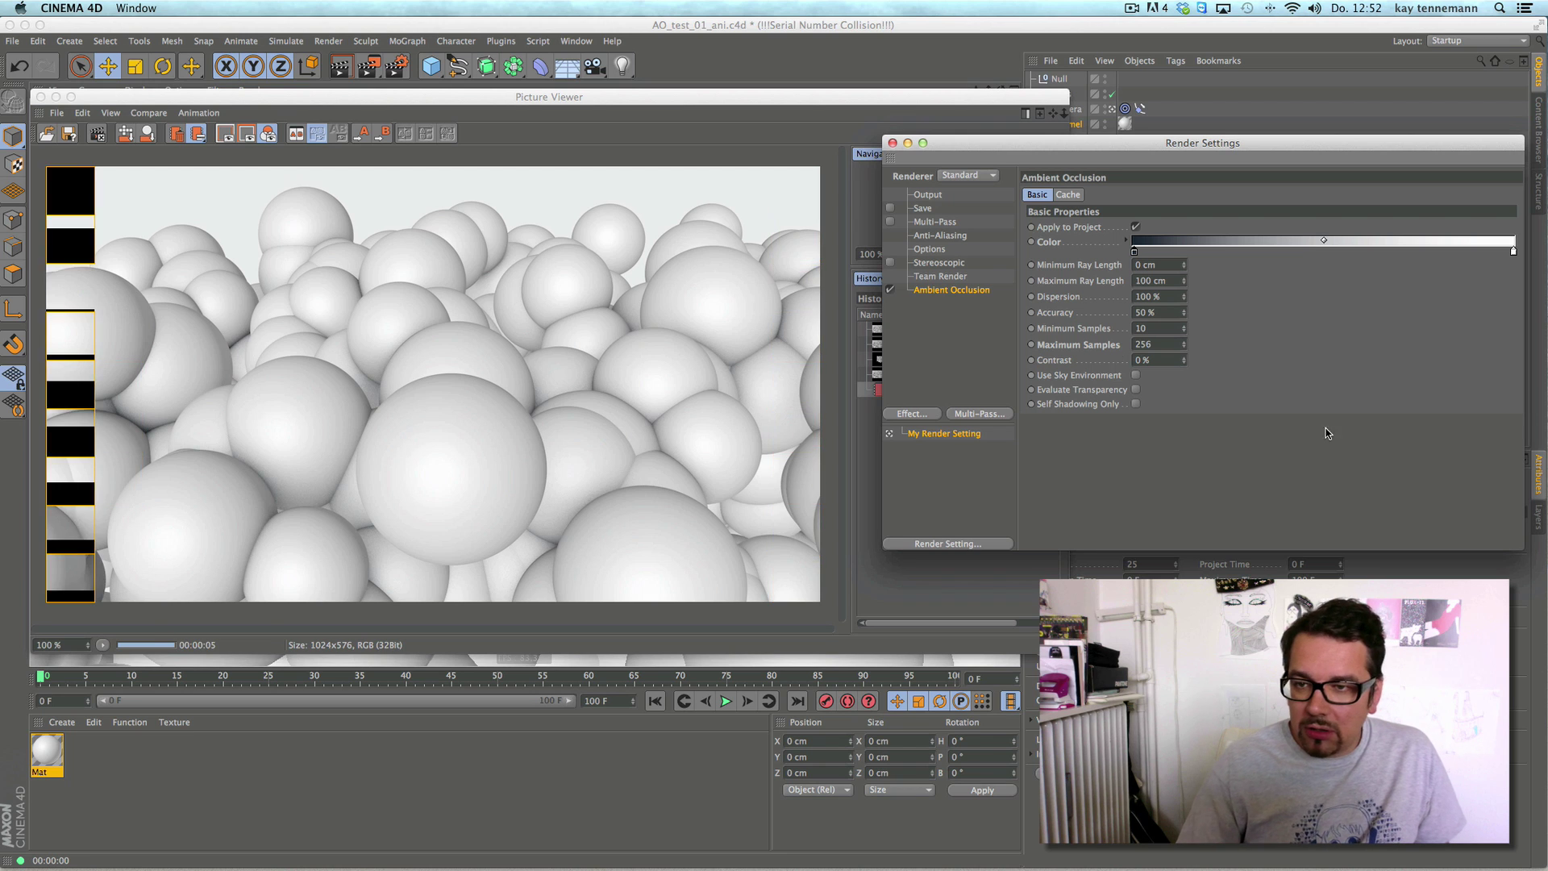
left_click(366, 73)
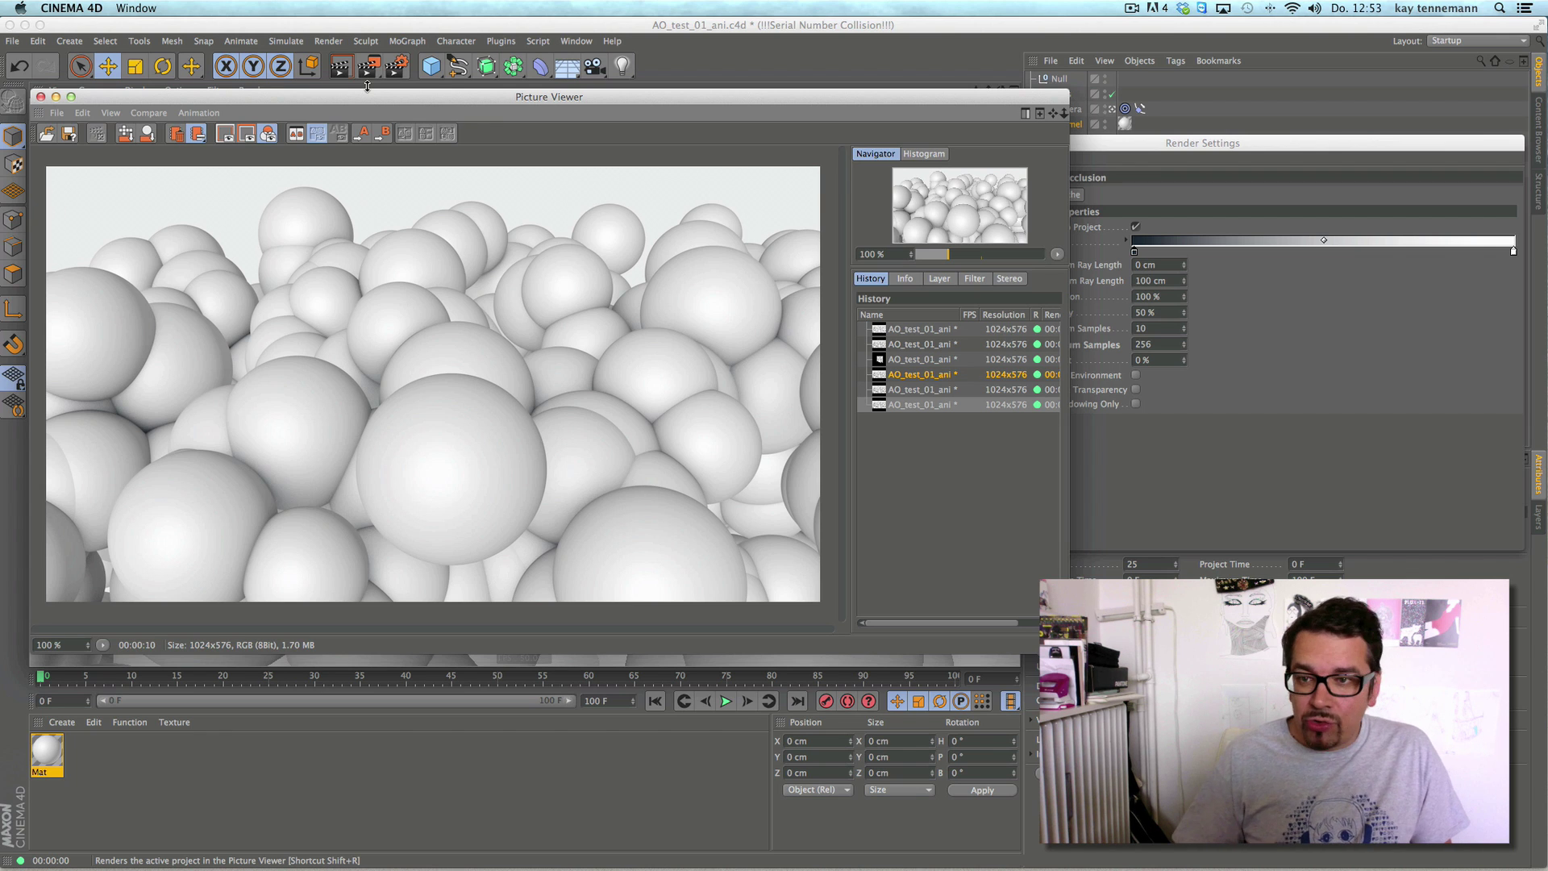
- Enable the Ambient Occlusion cache on its Cache tab (128 samples, Medium density, 50% smoothing)
left_click(1179, 524)
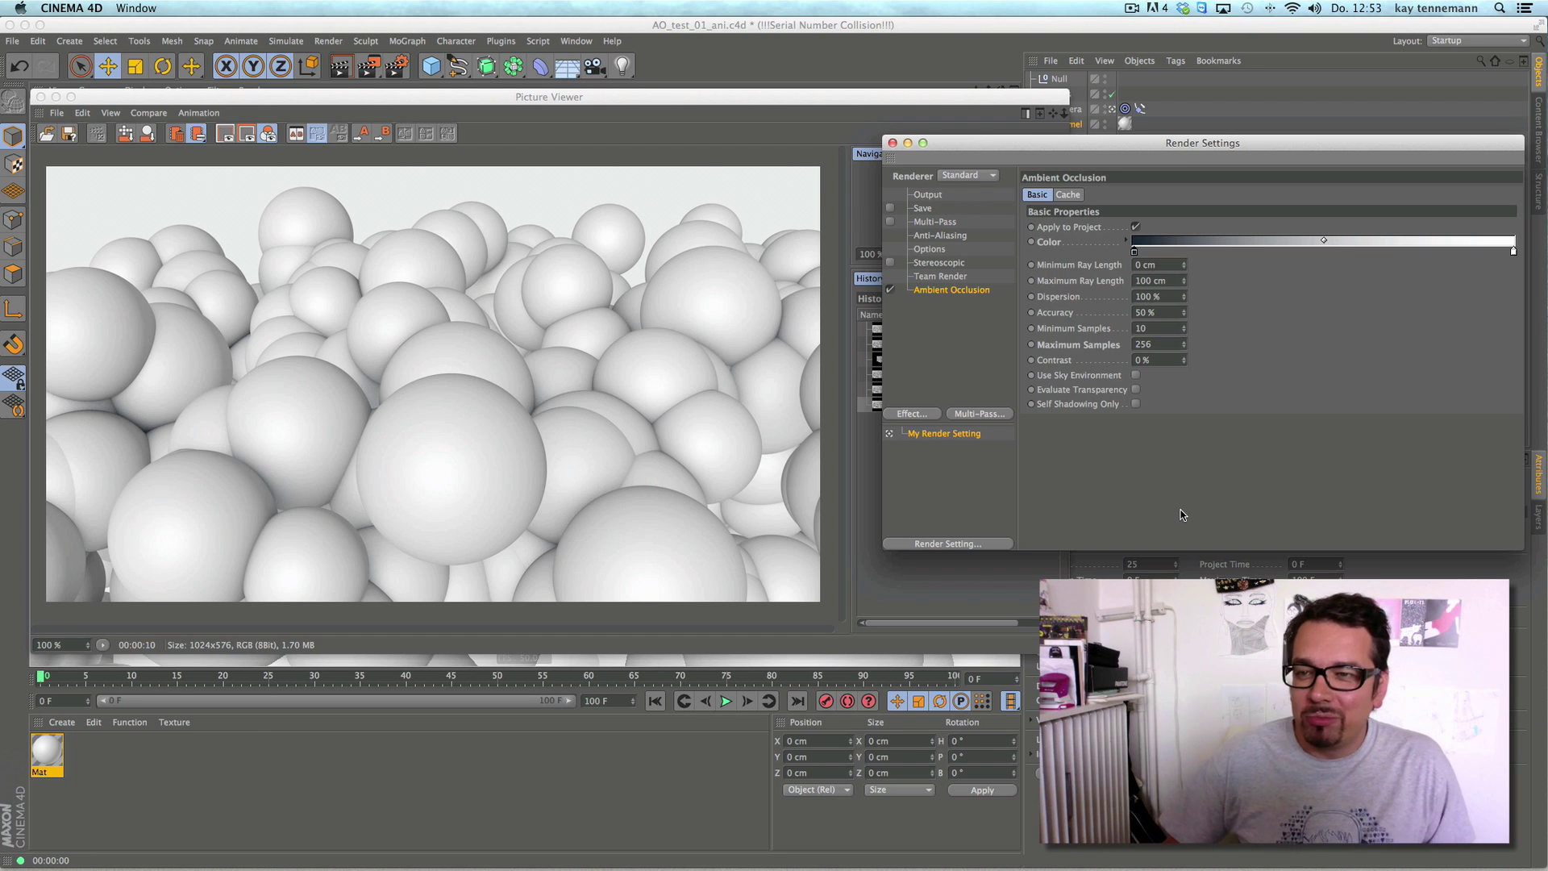
left_click(1069, 195)
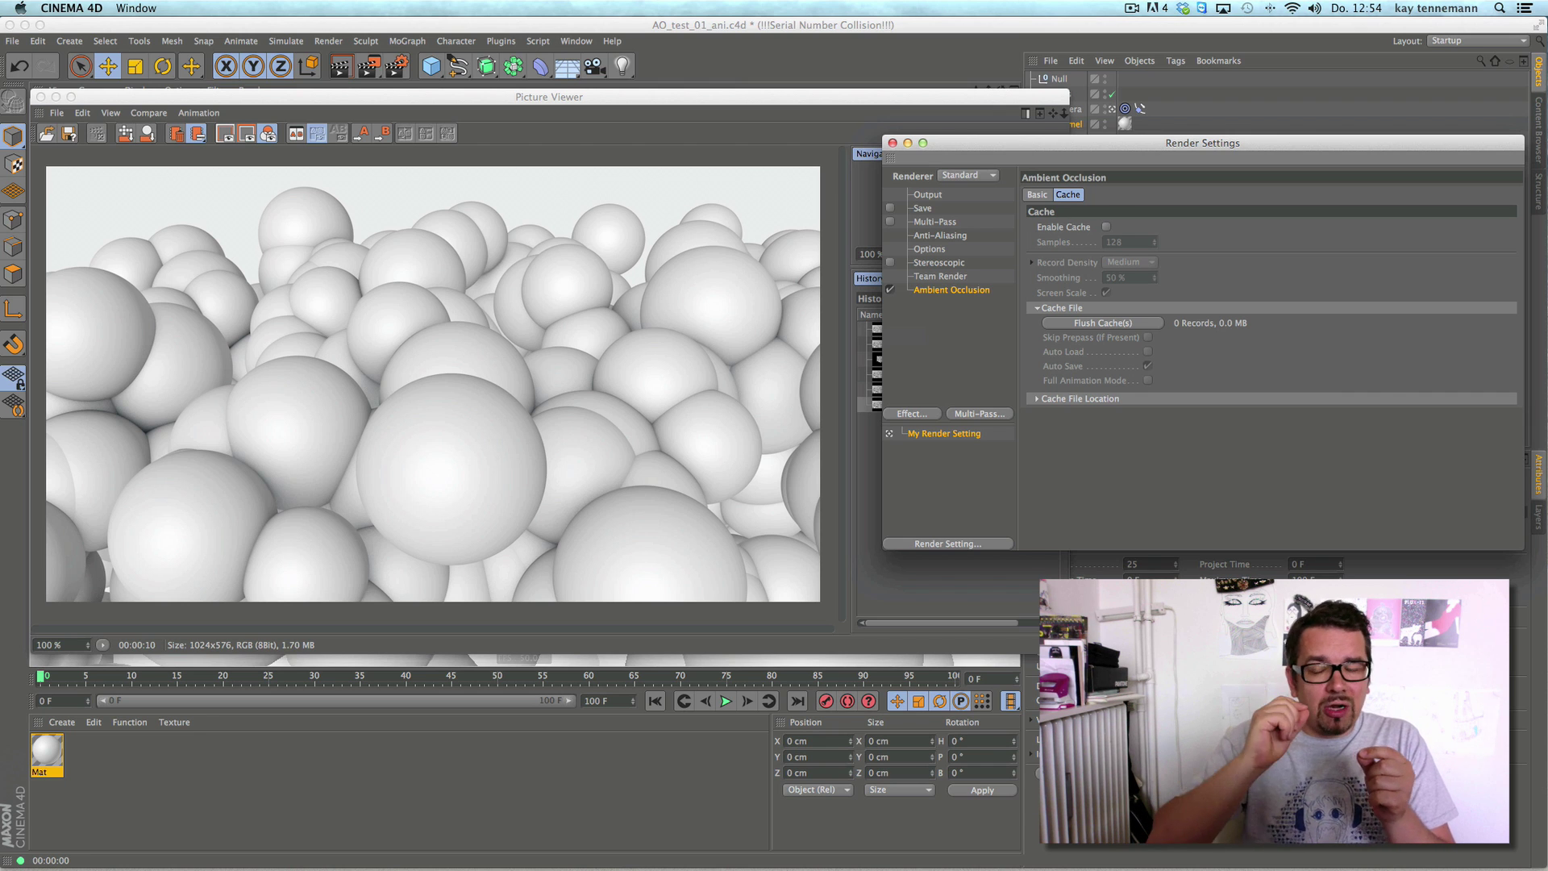
left_click(1106, 226)
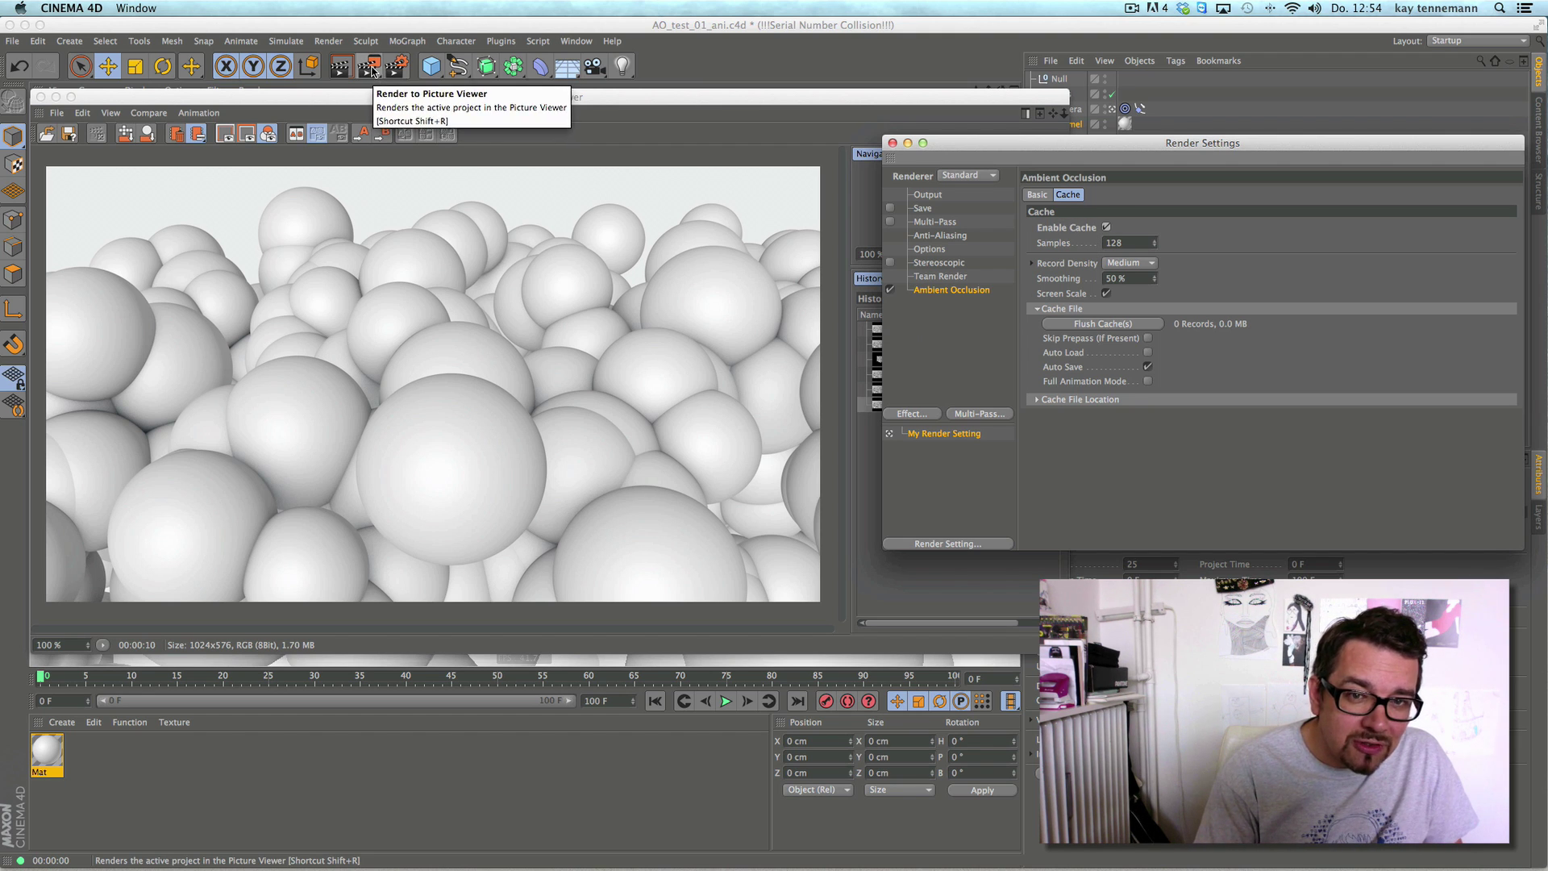
- Render the spheres with the cache enabled and inspect the result at 400%, 200%, then 100%
left_click(371, 69)
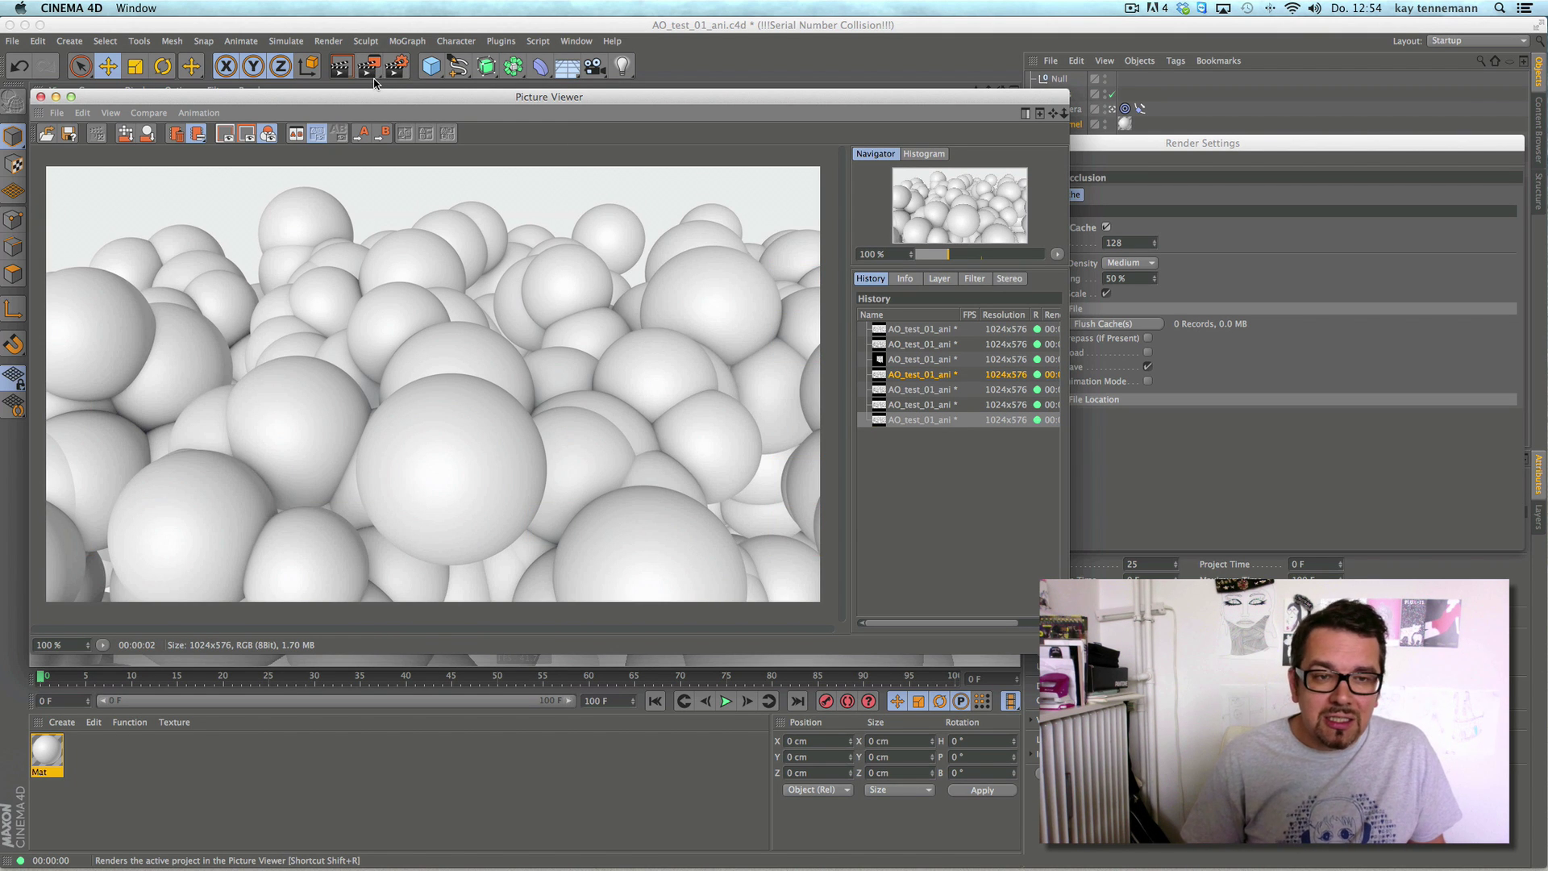
left_click(103, 645)
left_click(139, 792)
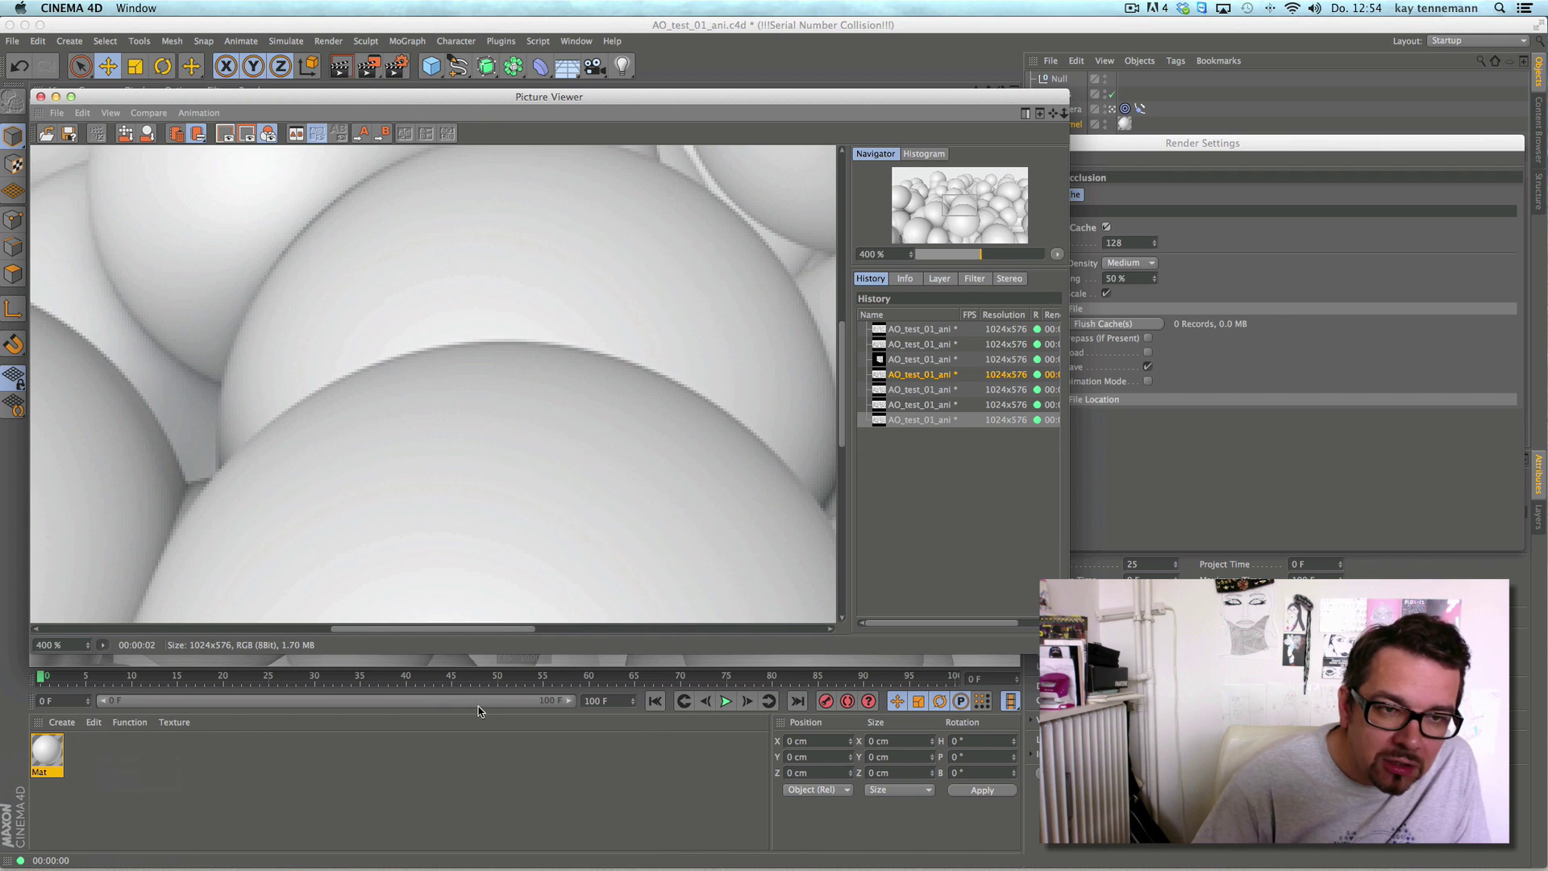
left_click(102, 645)
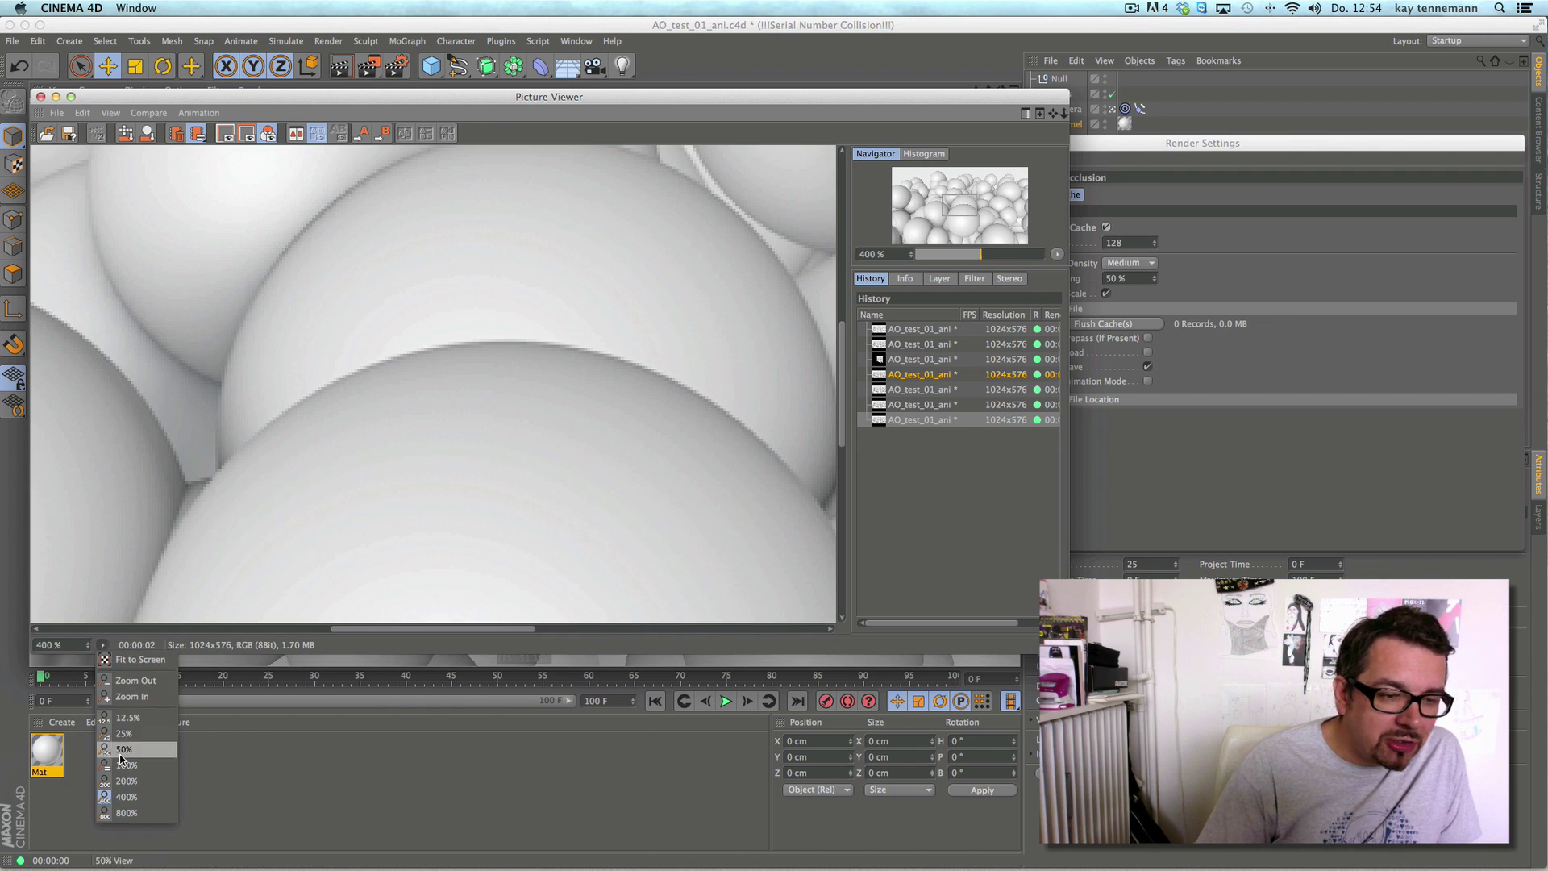
left_click(122, 782)
left_click(103, 645)
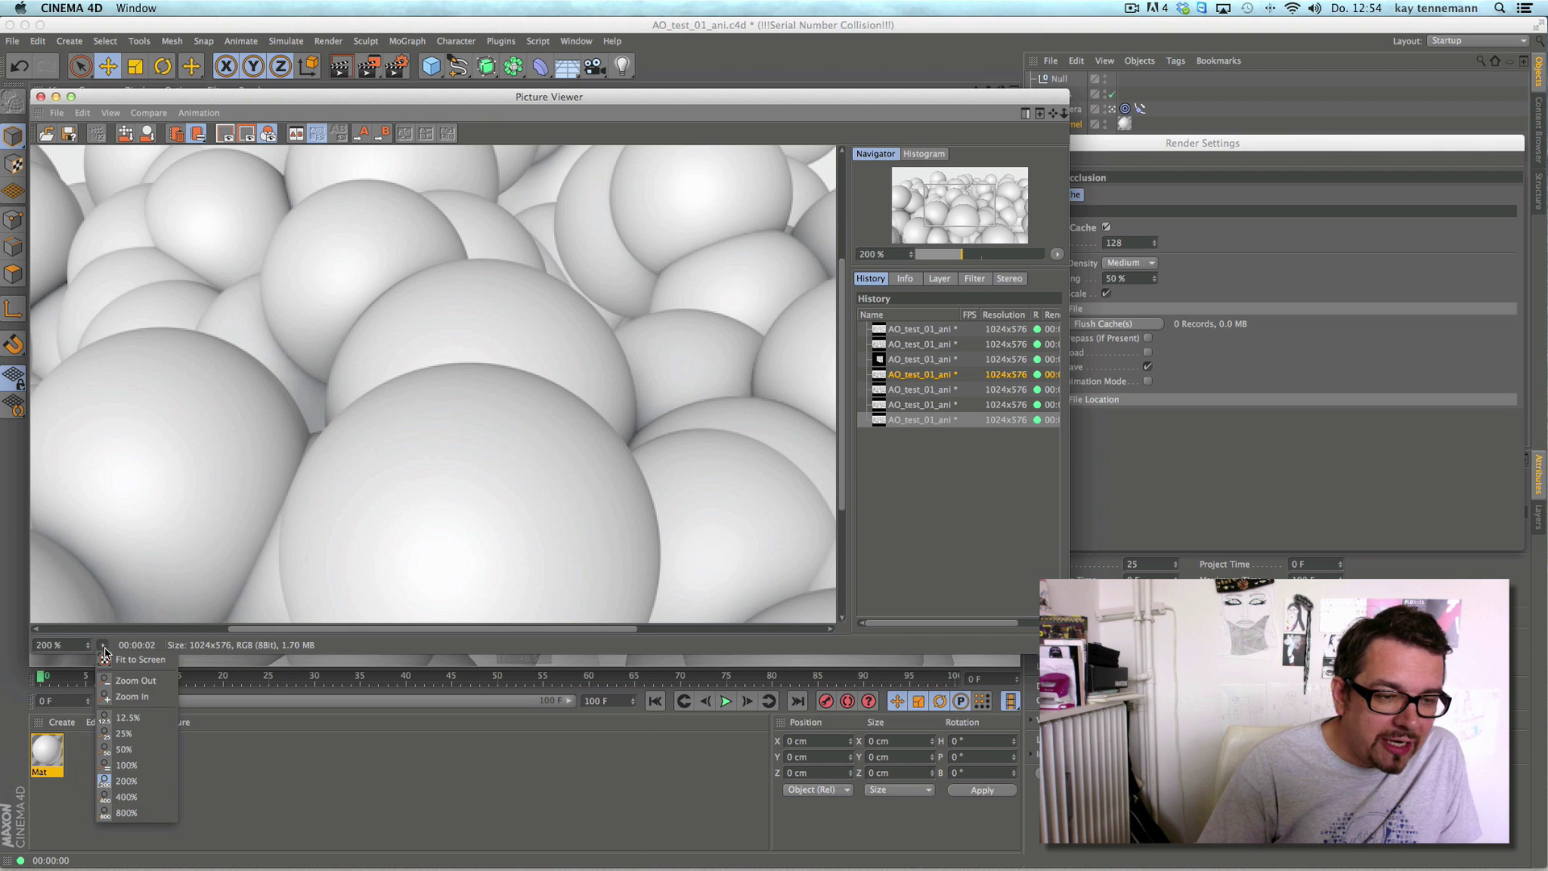
left_click(121, 765)
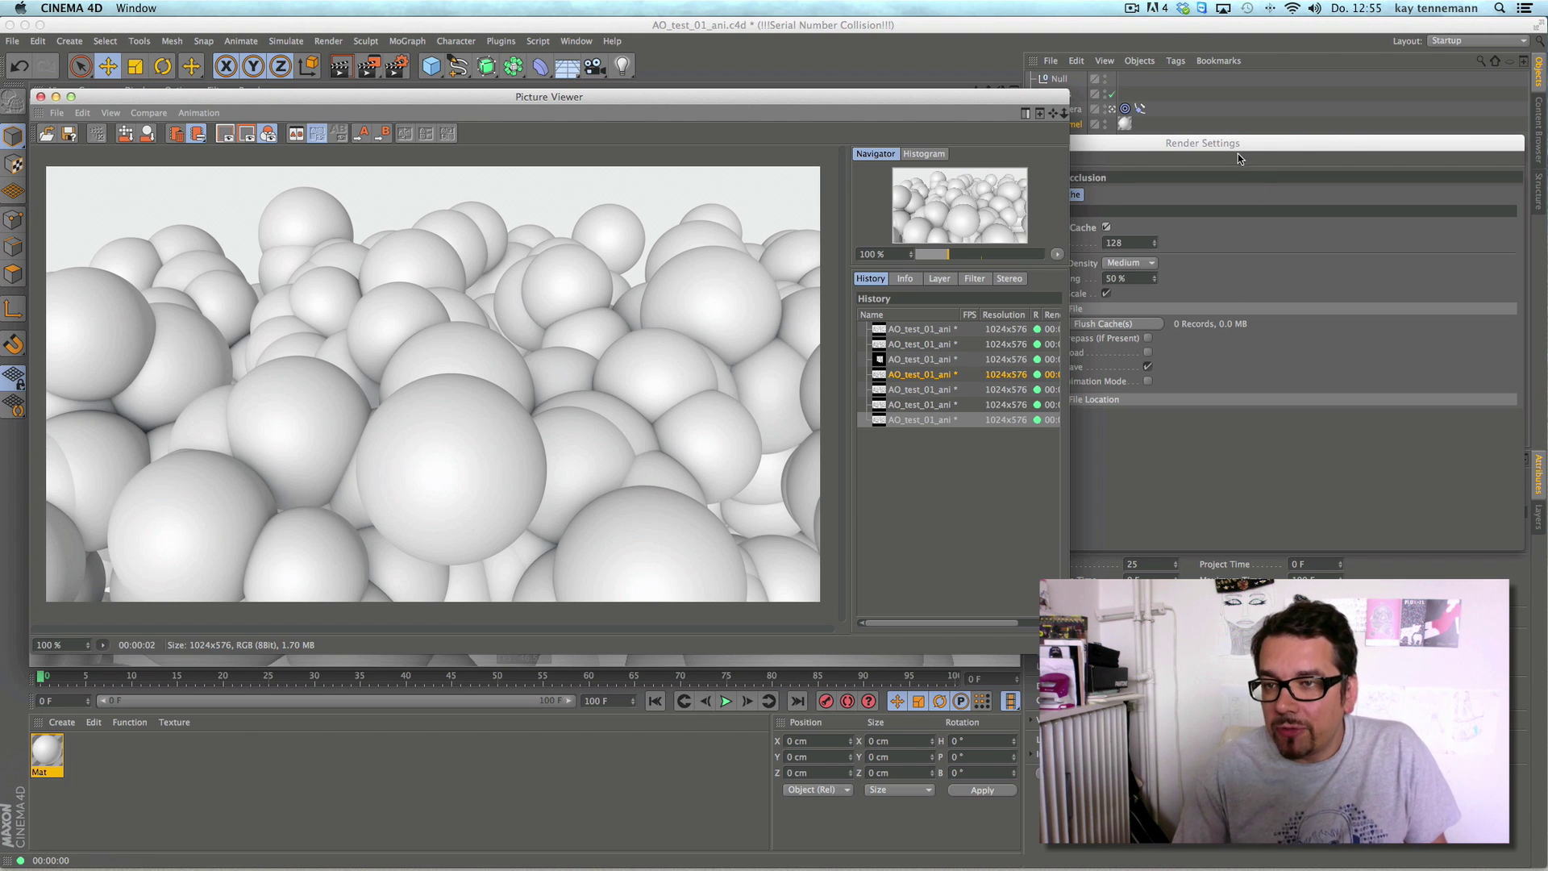
- Drag Render Settings back over the Picture Viewer to show the Auto Save cache settings
left_click_drag(1238, 153, 1243, 172)
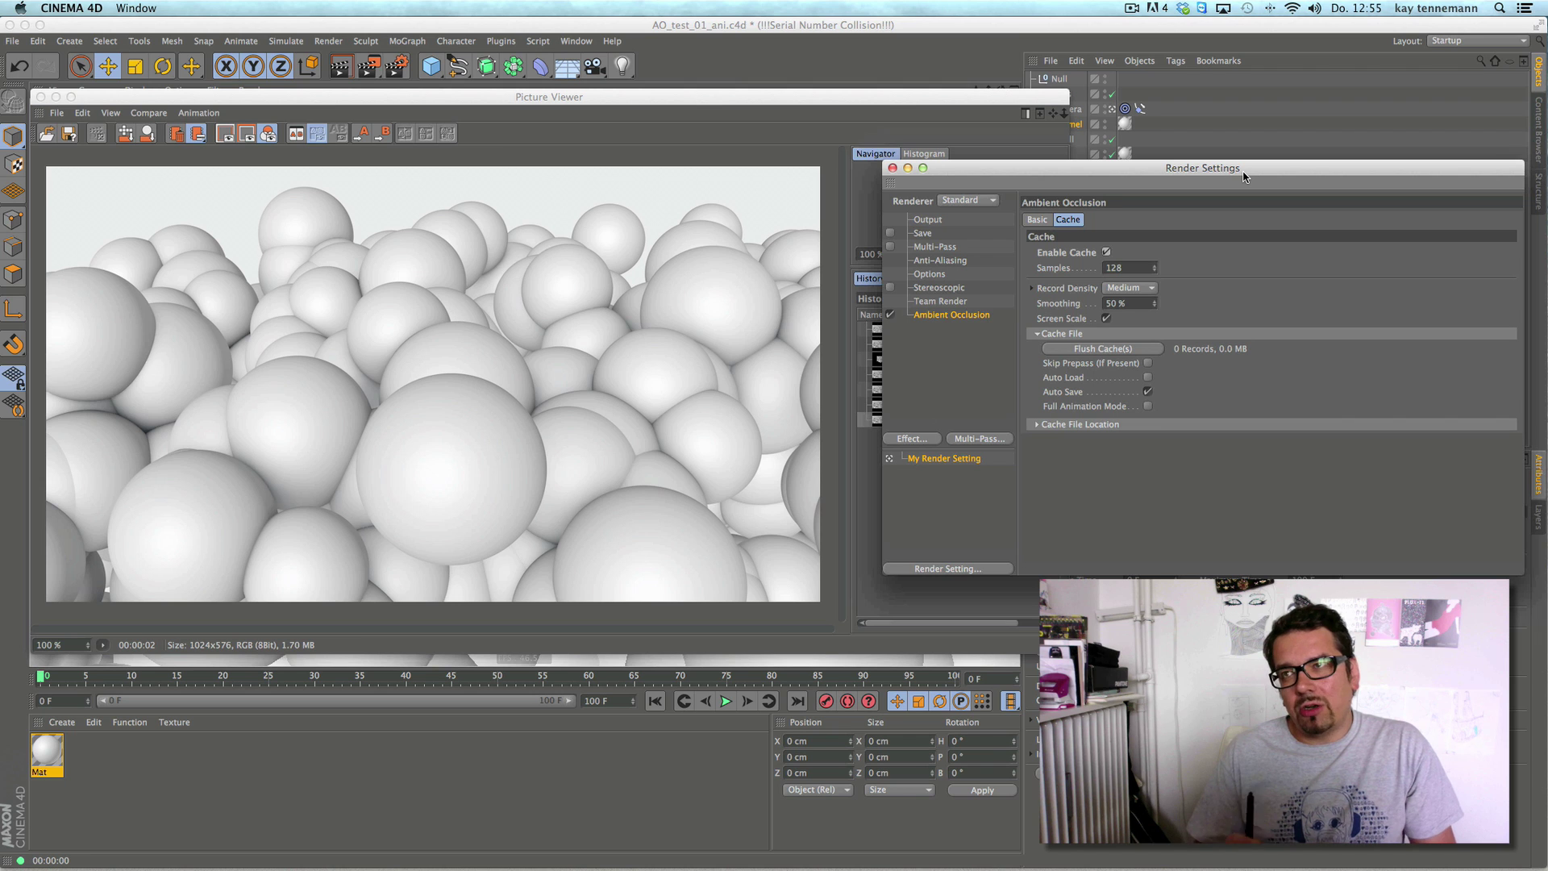
- Check AO_test_01.ao in R15_presentation > new AO cach > illum, then minimize both Finder windows
left_click(1183, 8)
left_click(1132, 42)
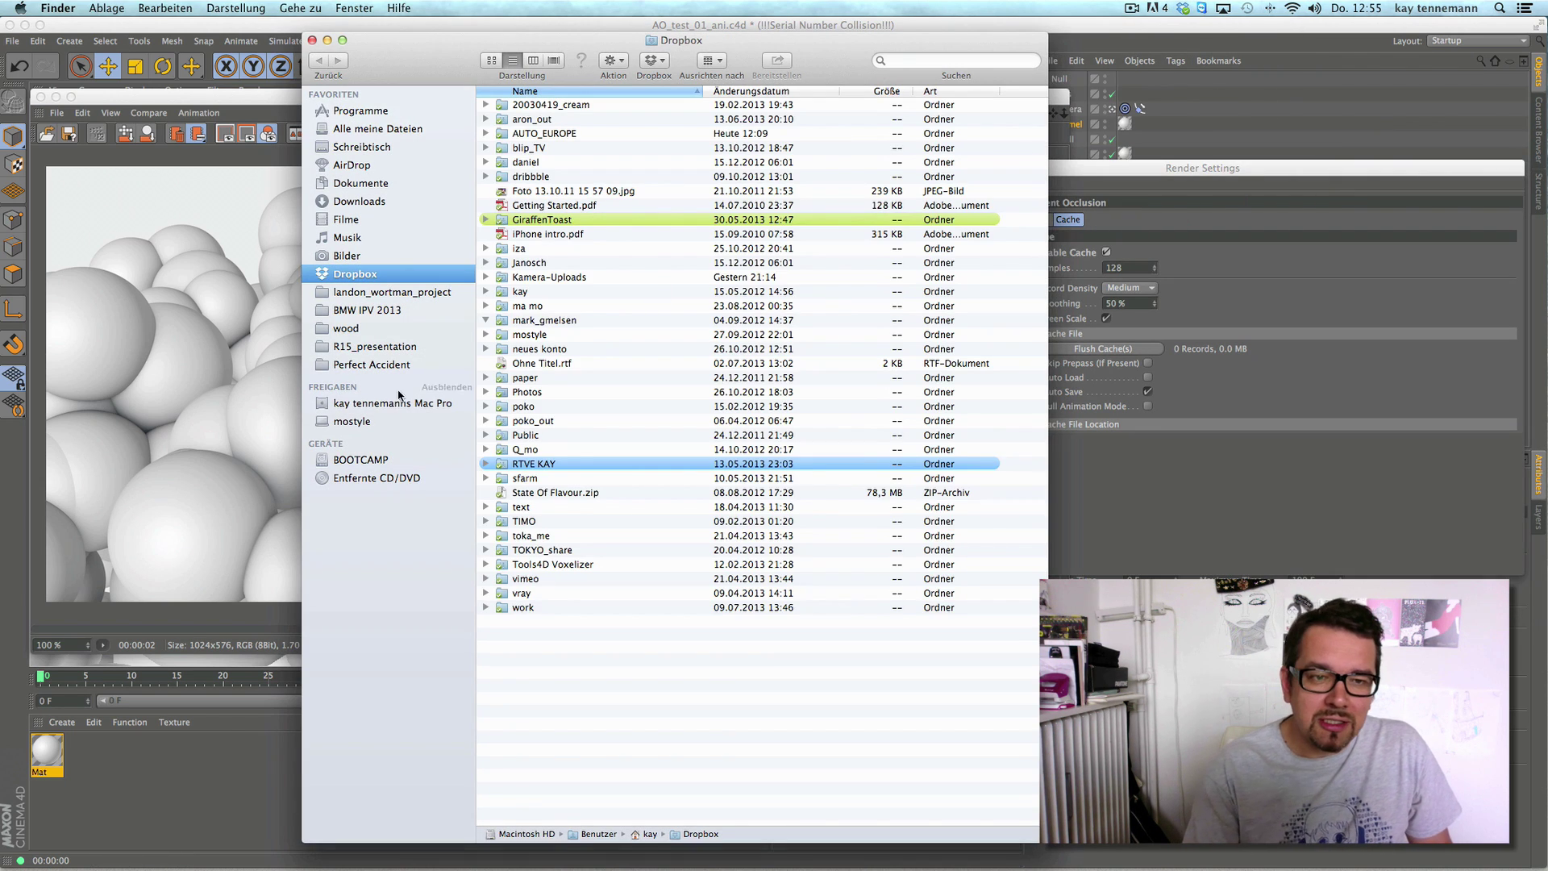
left_click(370, 348)
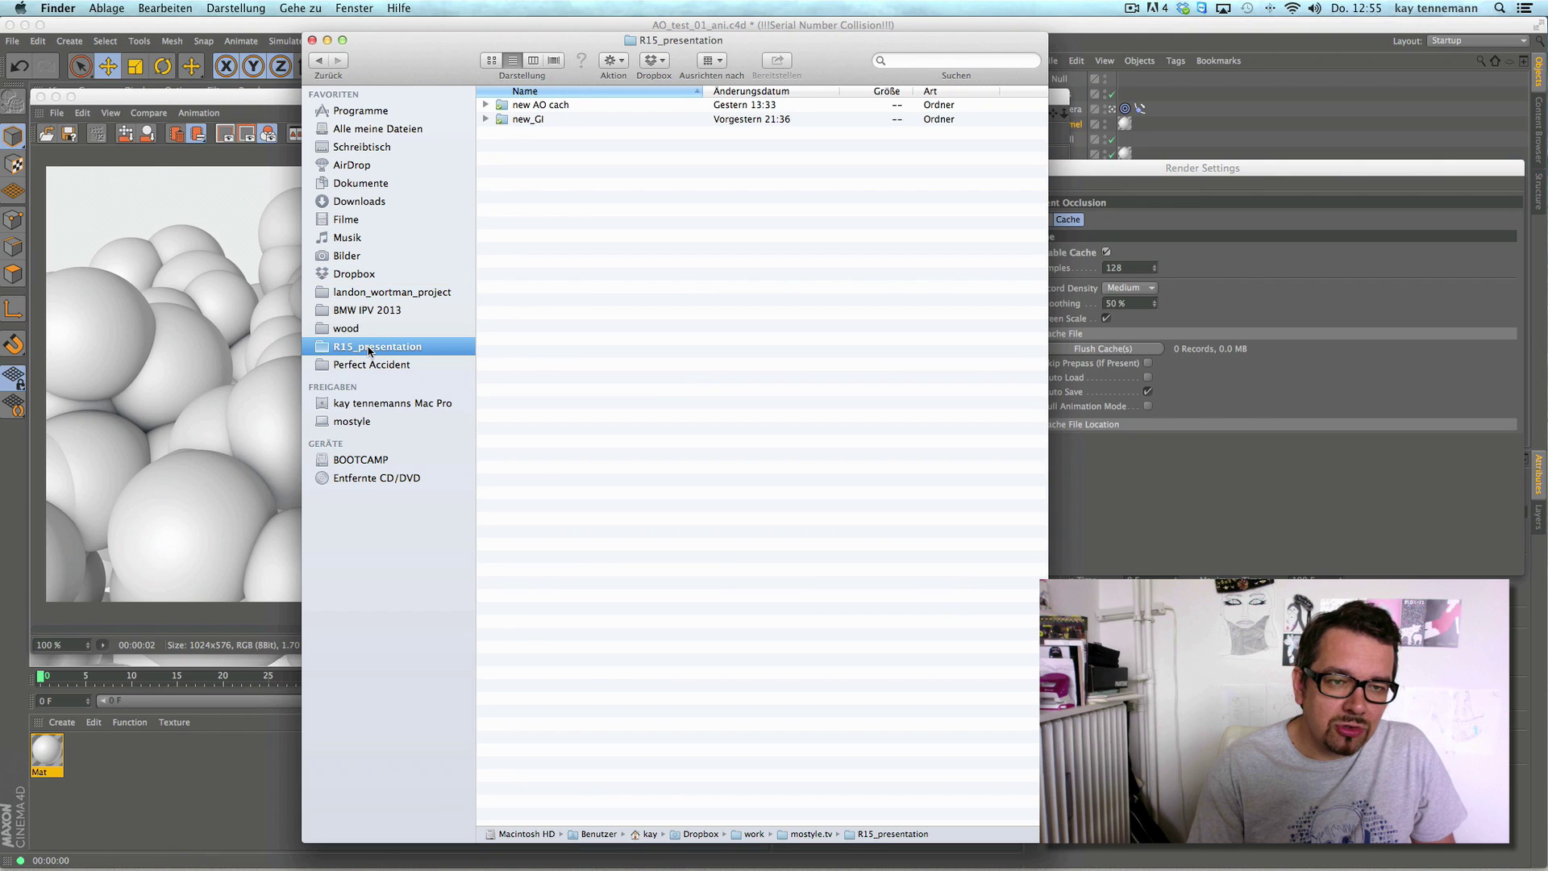
double_click(552, 109)
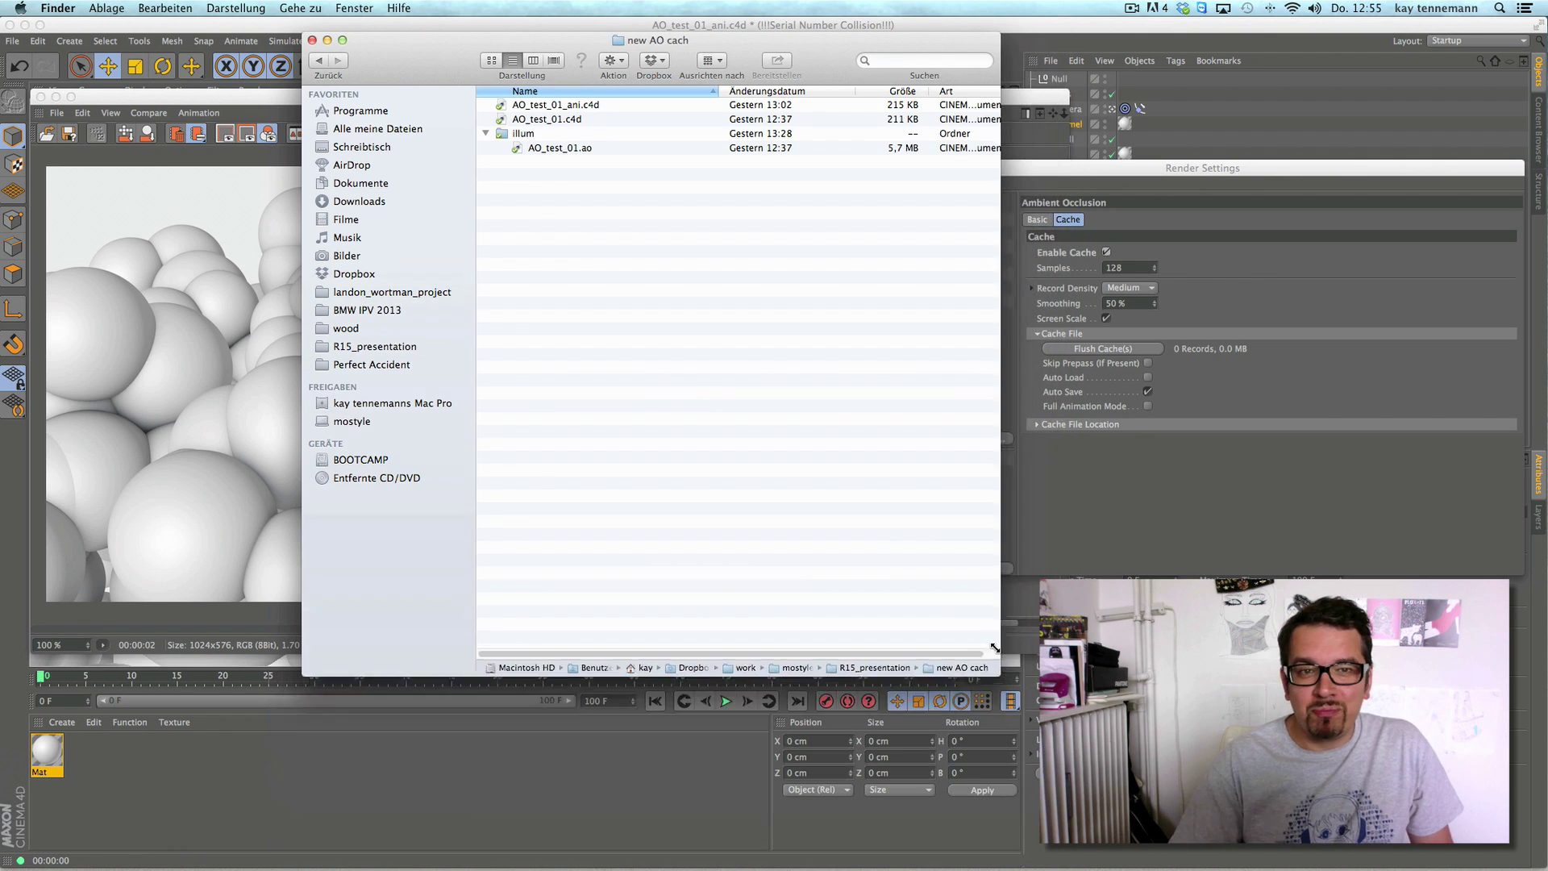
left_click_drag(560, 46, 359, 388)
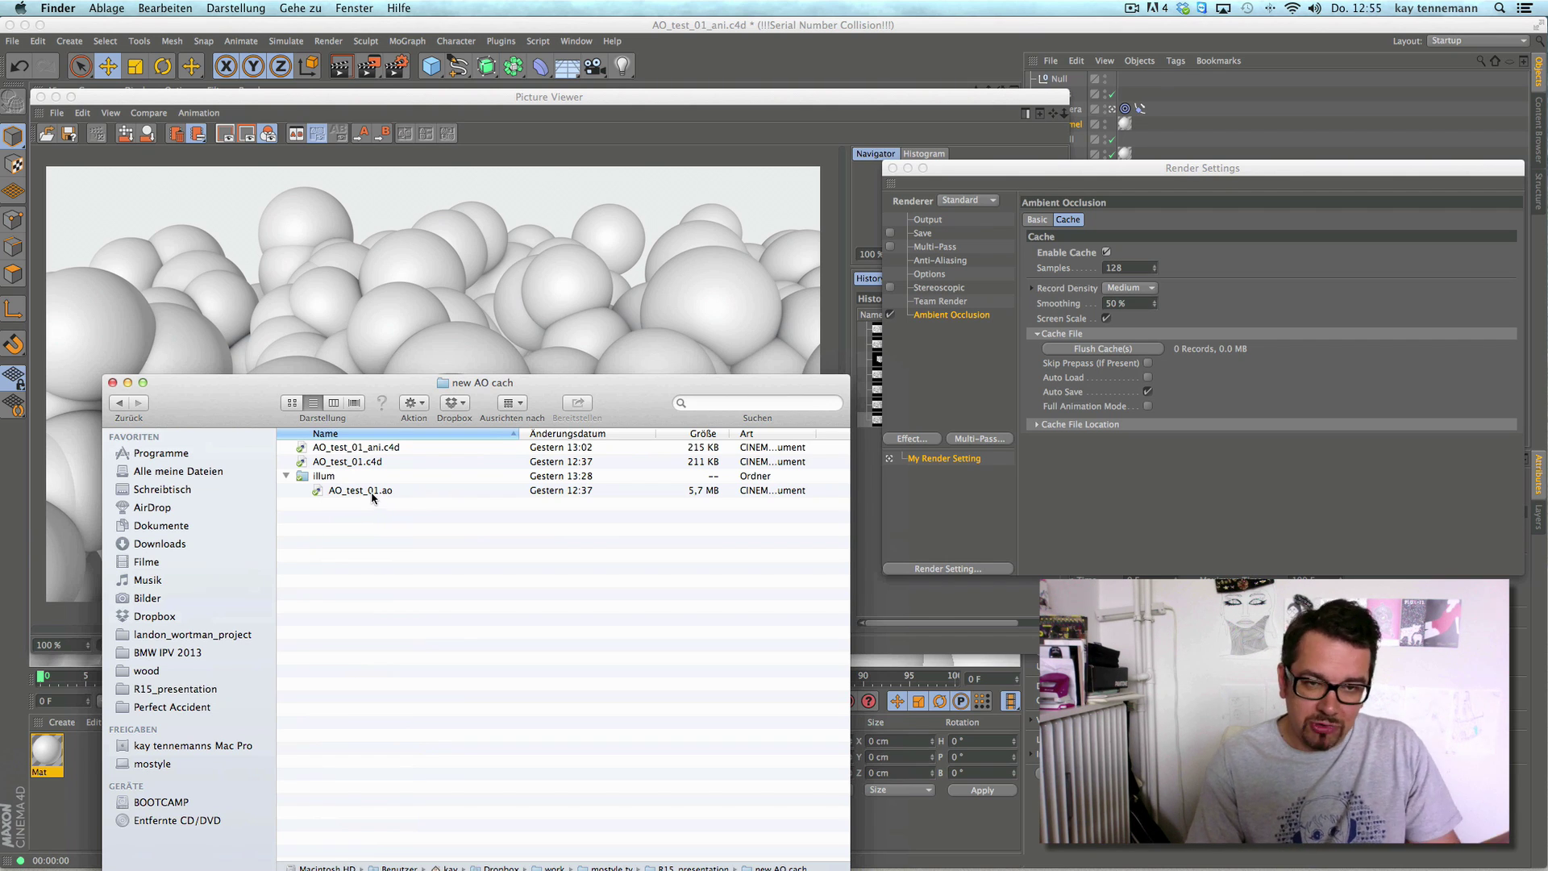
left_click(128, 382, "alt")
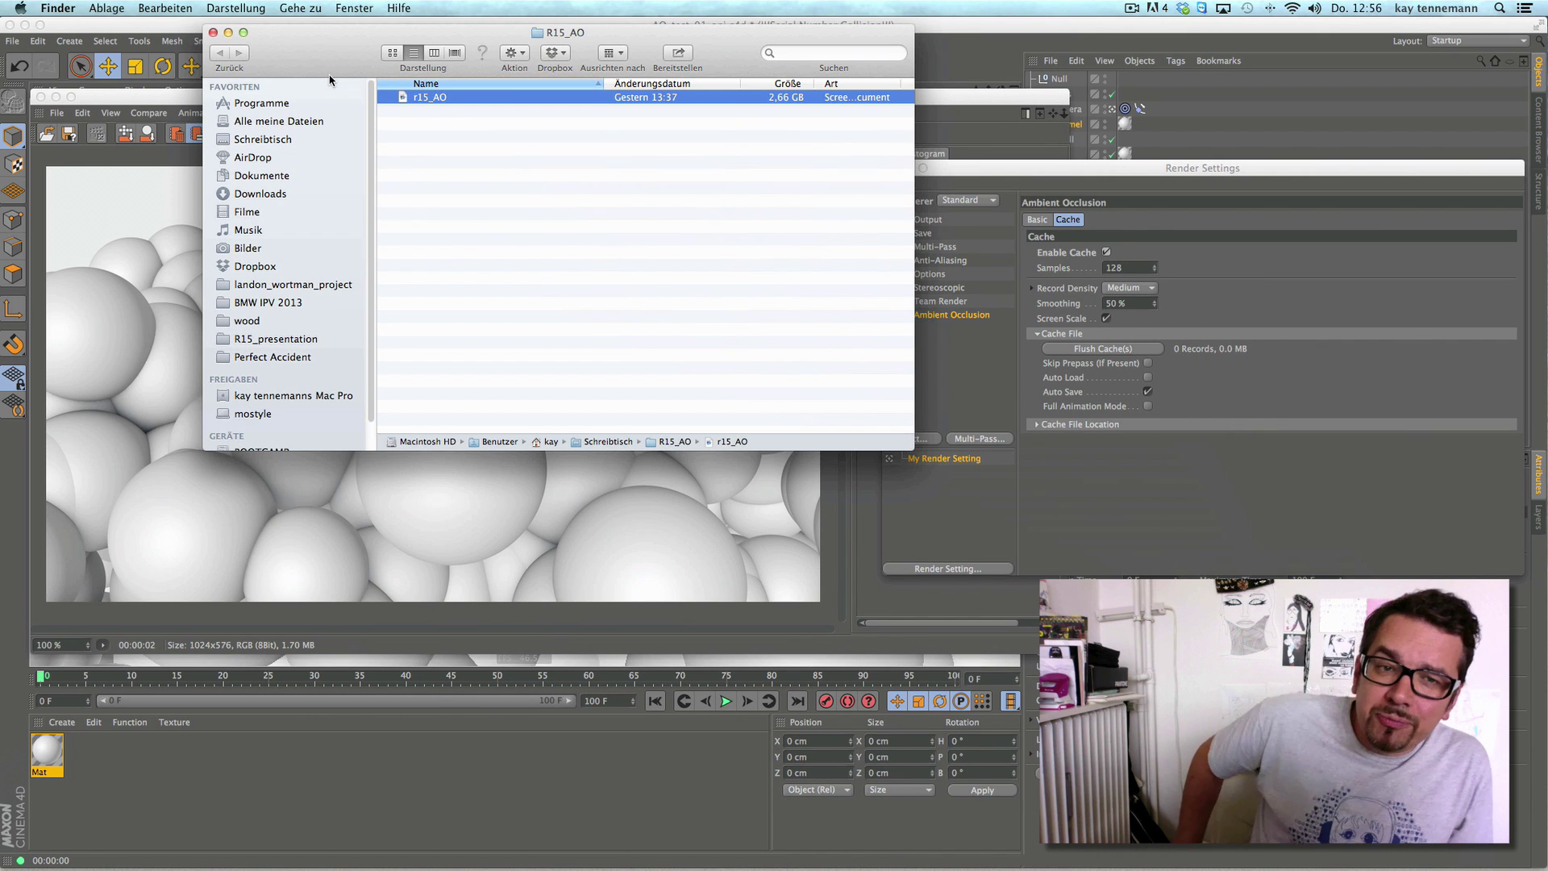
left_click(229, 33)
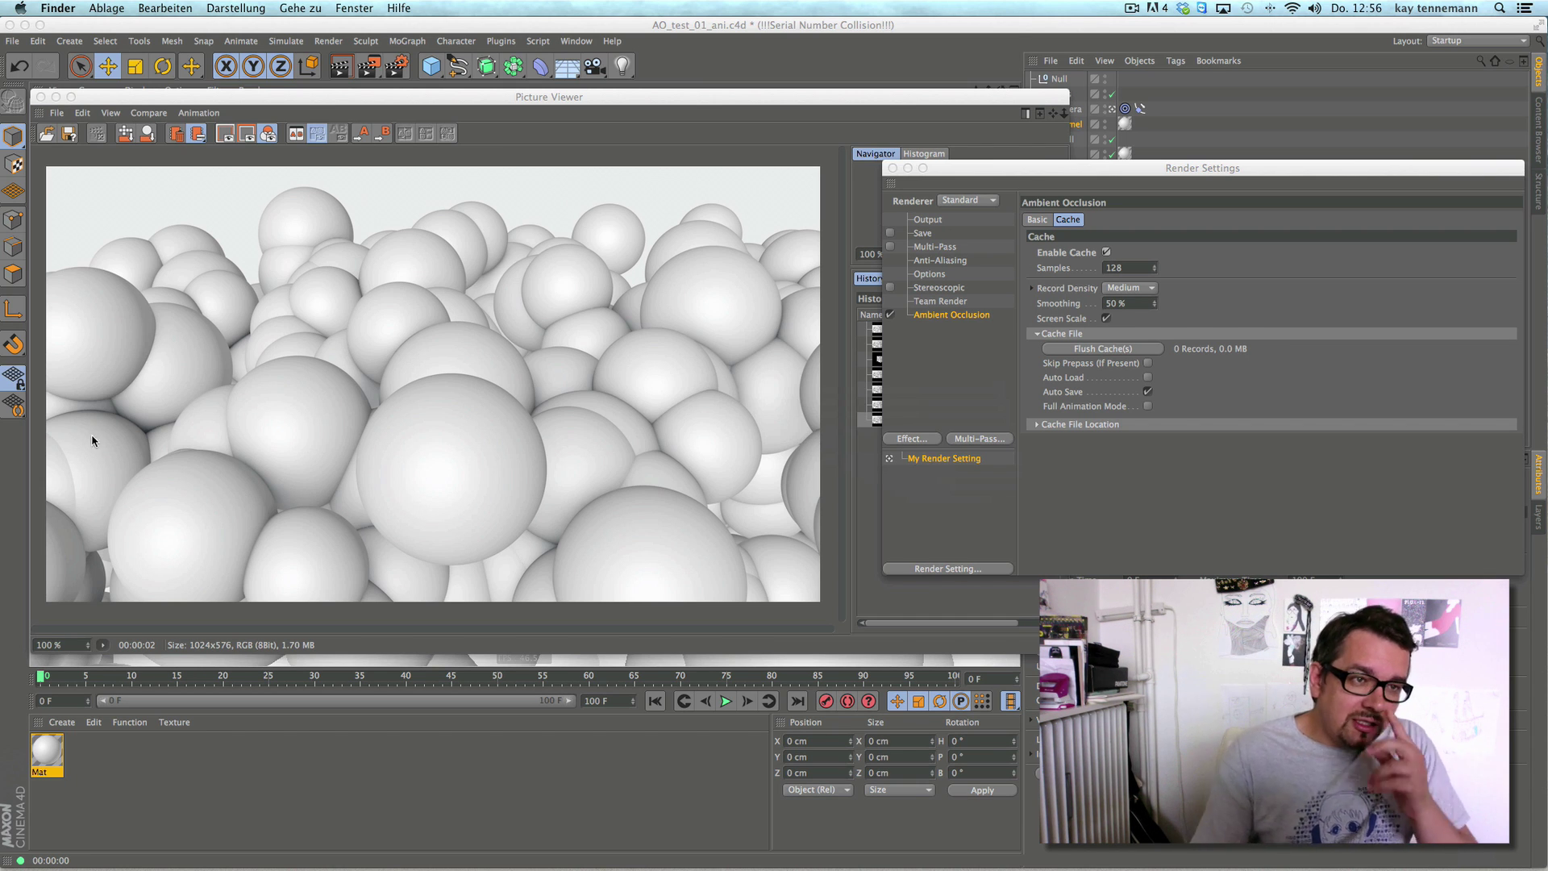
- Set the animation's end frame to 25 F, play it back, then return to frame 0
left_click(41, 97)
left_click(627, 706)
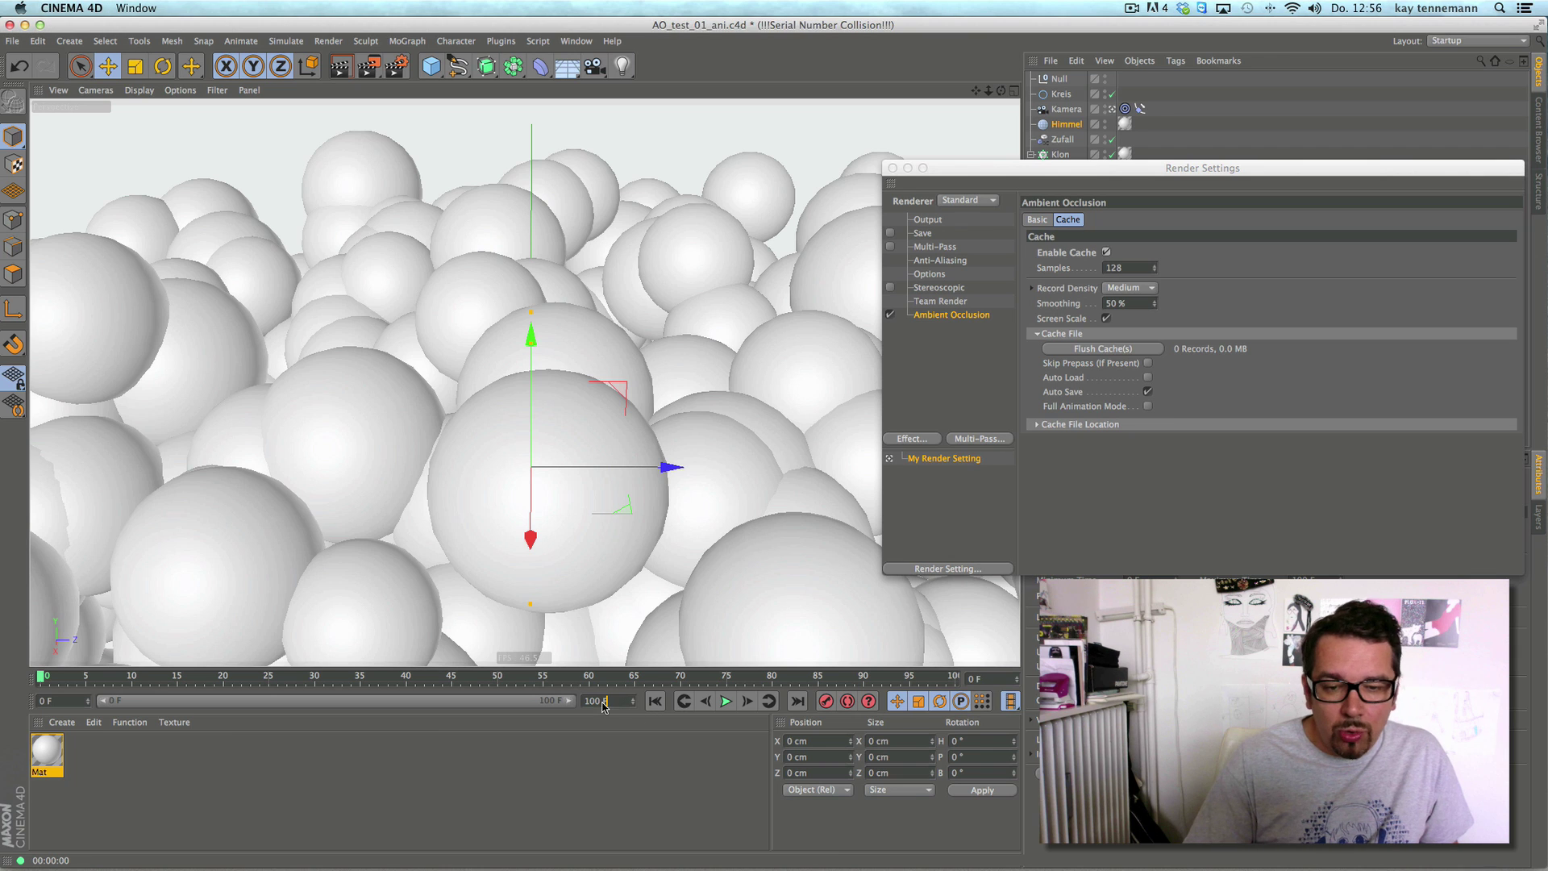
left_click(589, 701)
type("25")
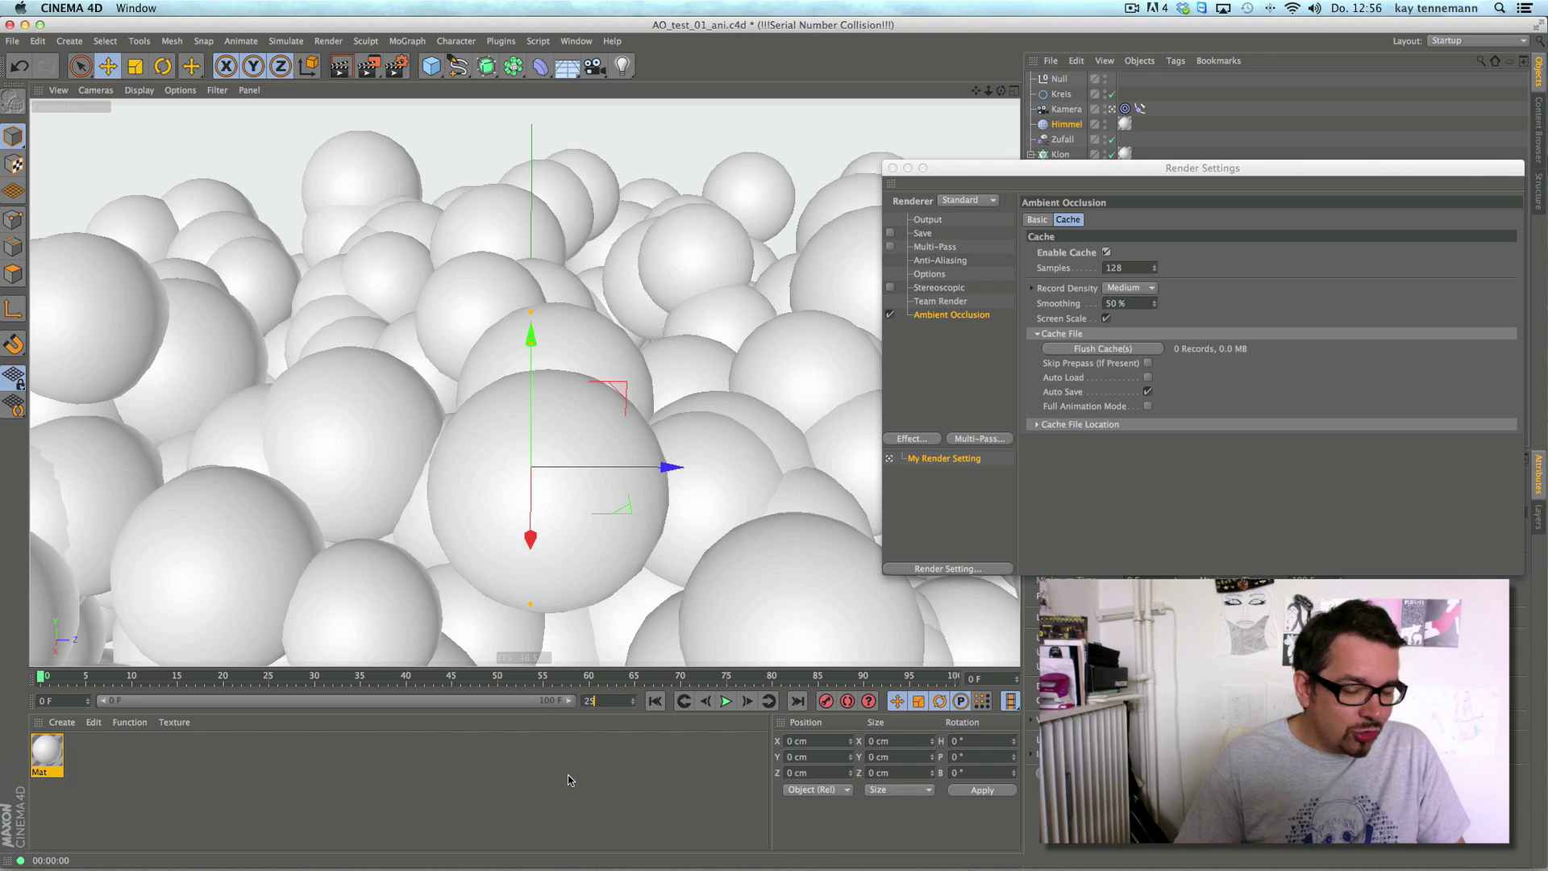
key("Return")
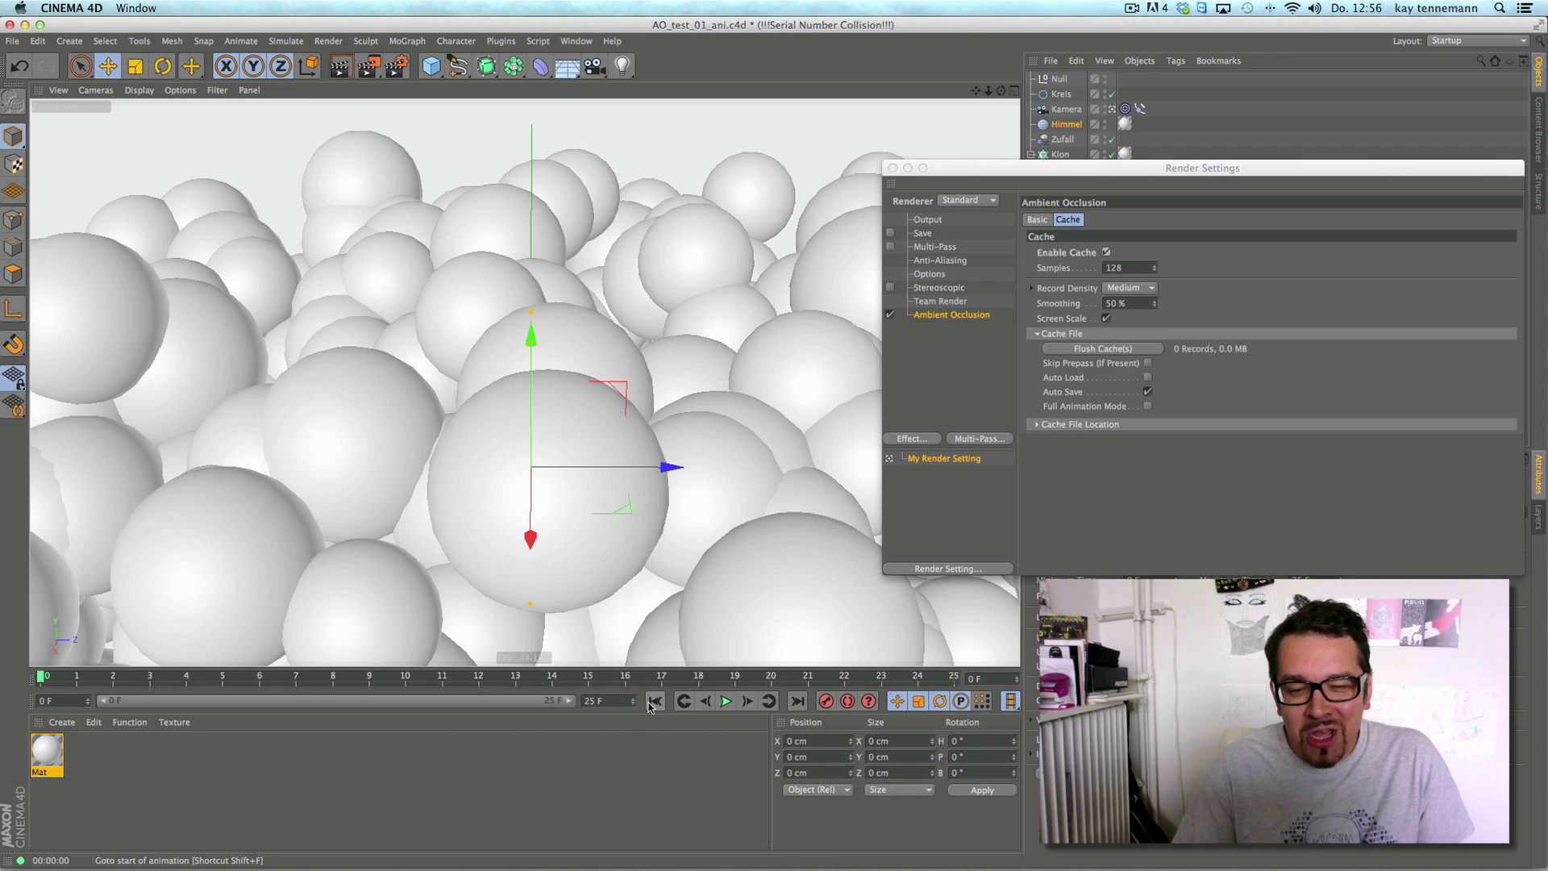
left_click(726, 701)
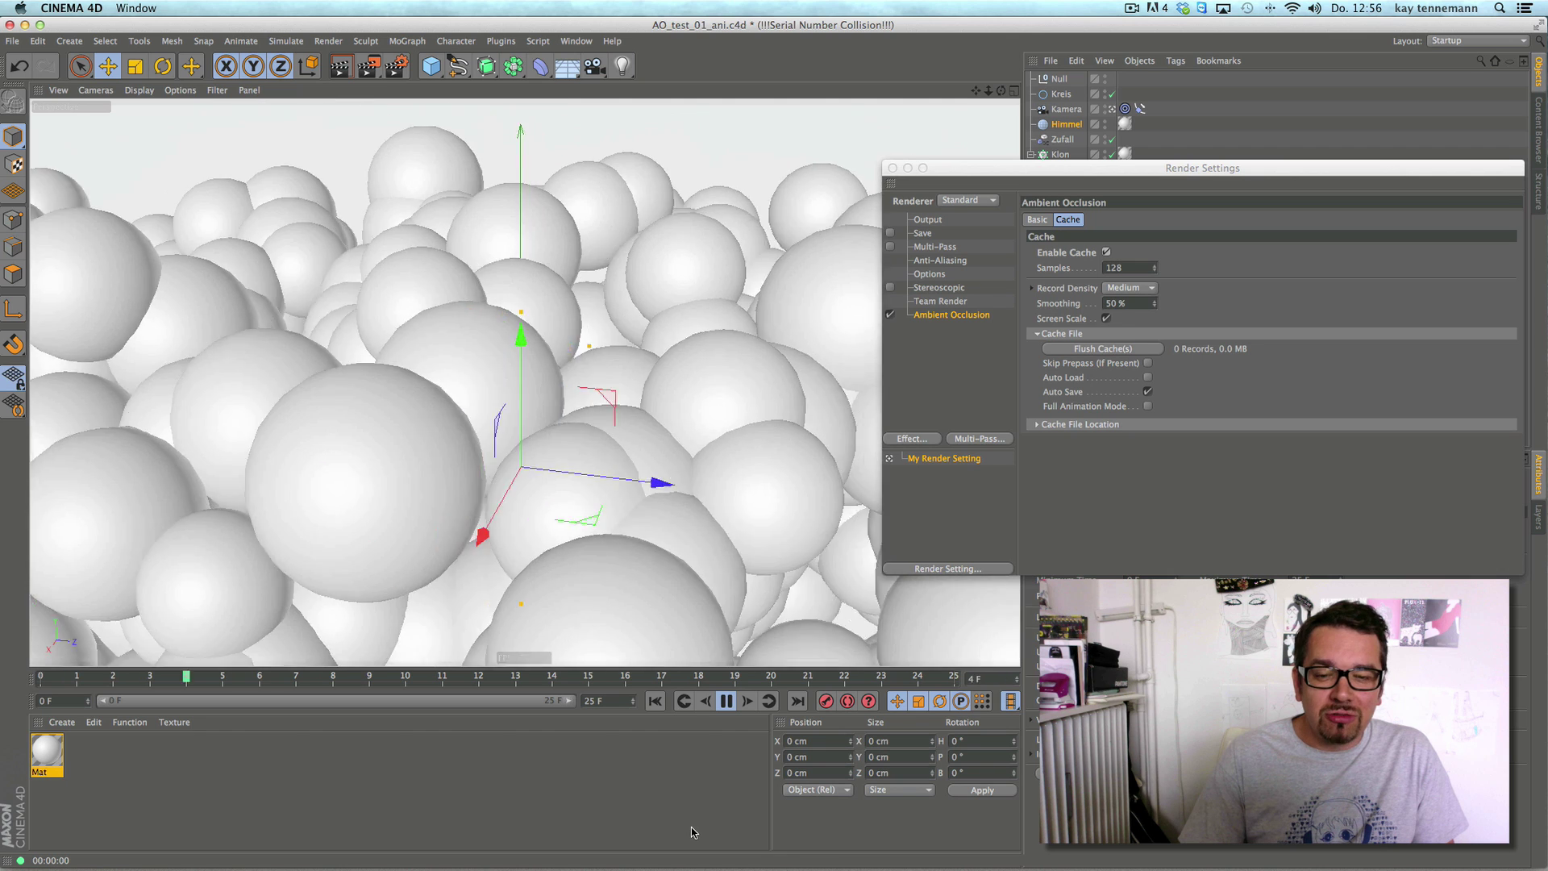
left_click(654, 700)
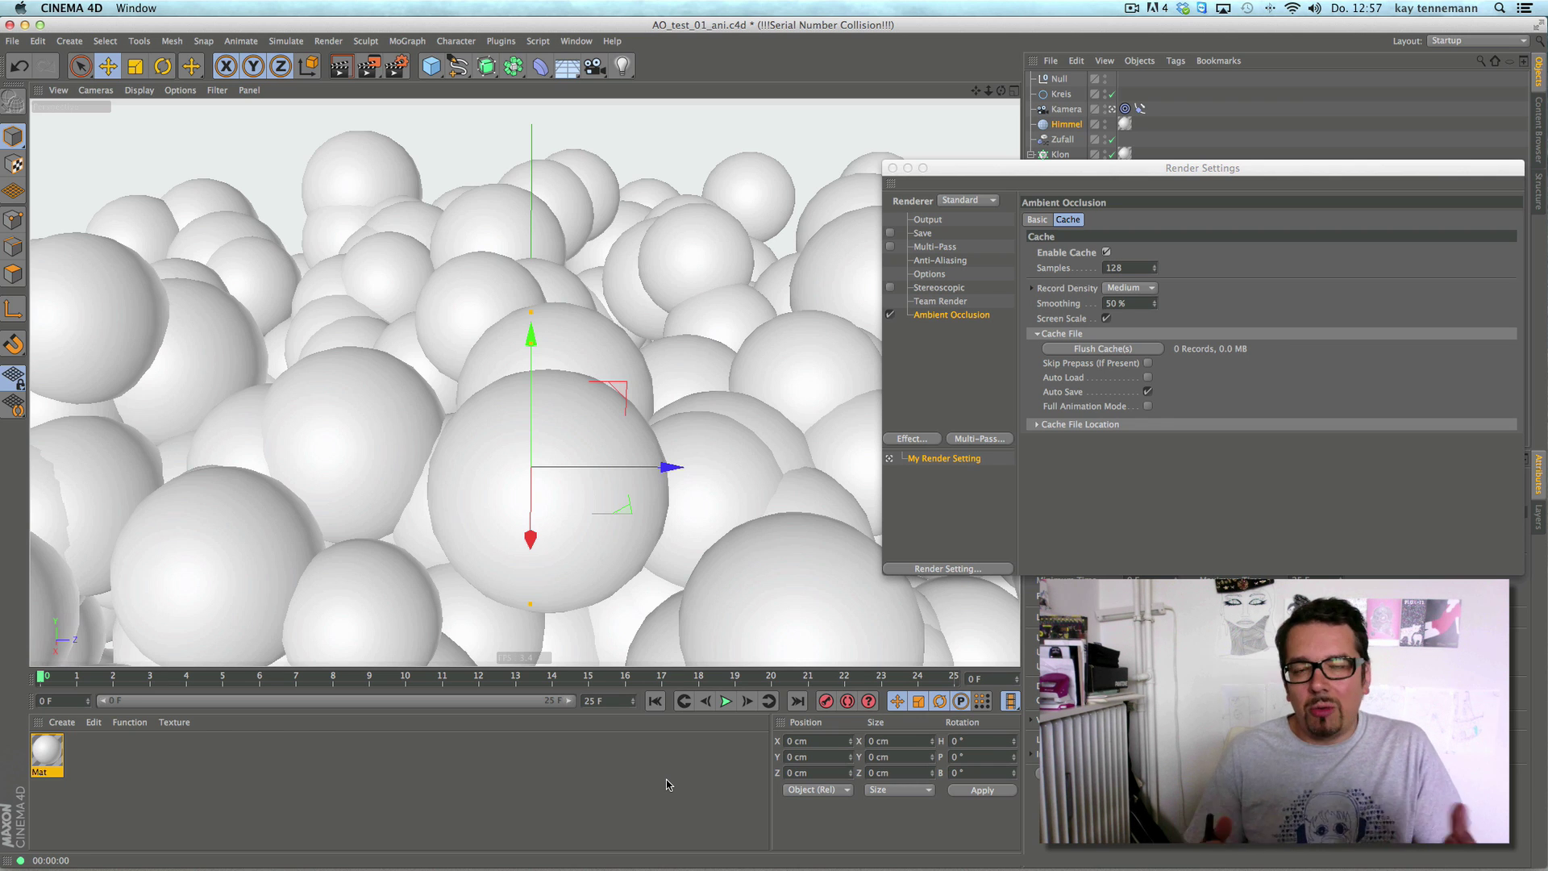
- Set the render save path to AO_test_01_ani in the AO cach folder
left_click_drag(966, 170, 728, 180)
left_click(684, 243)
left_click(1265, 256)
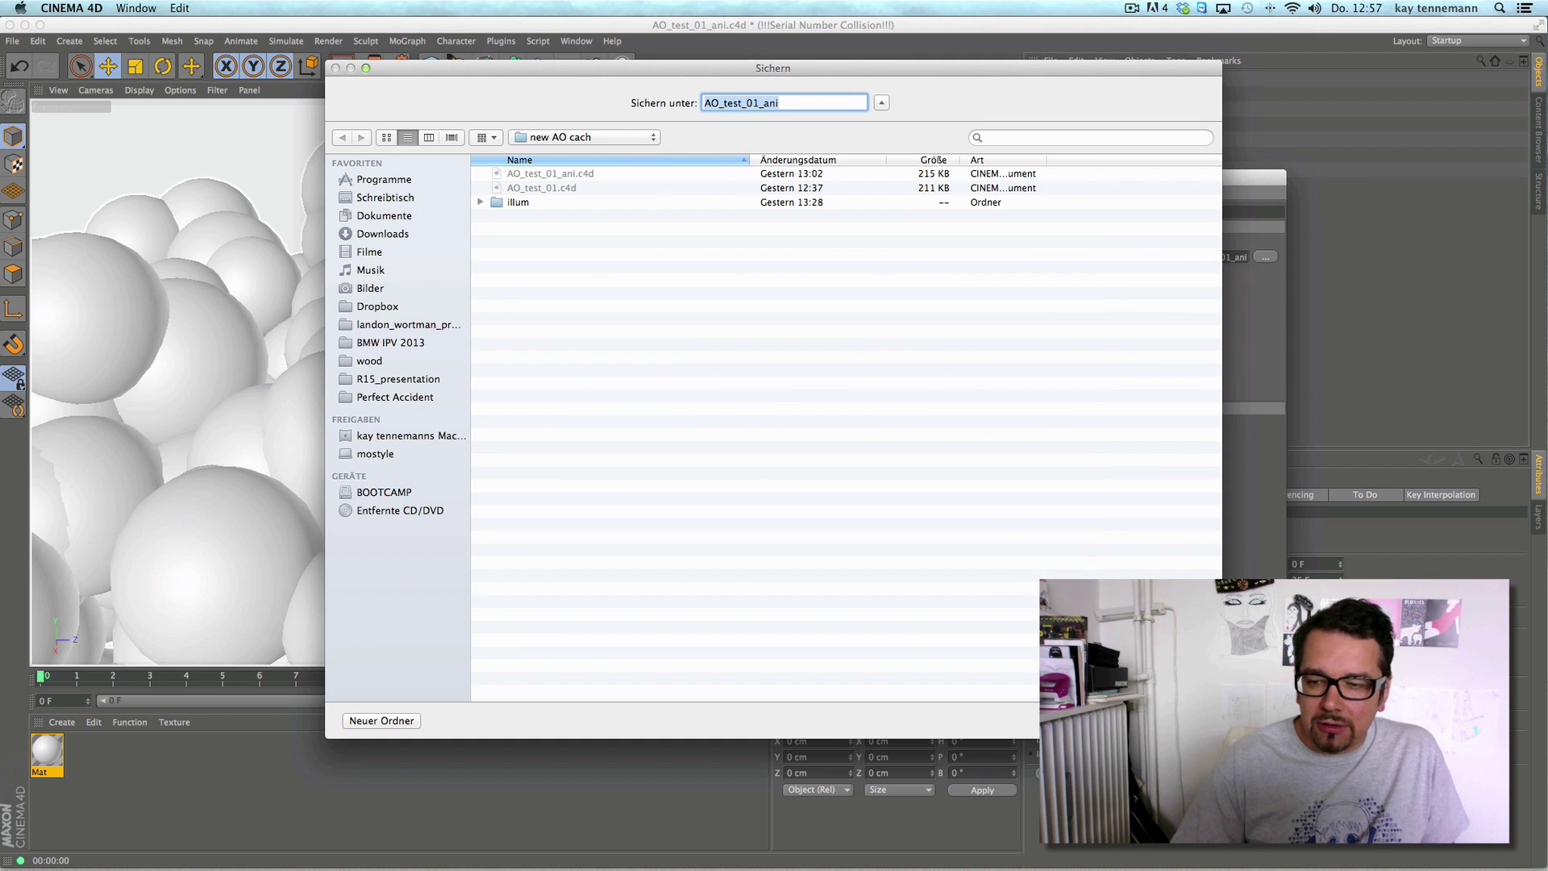
key("Return")
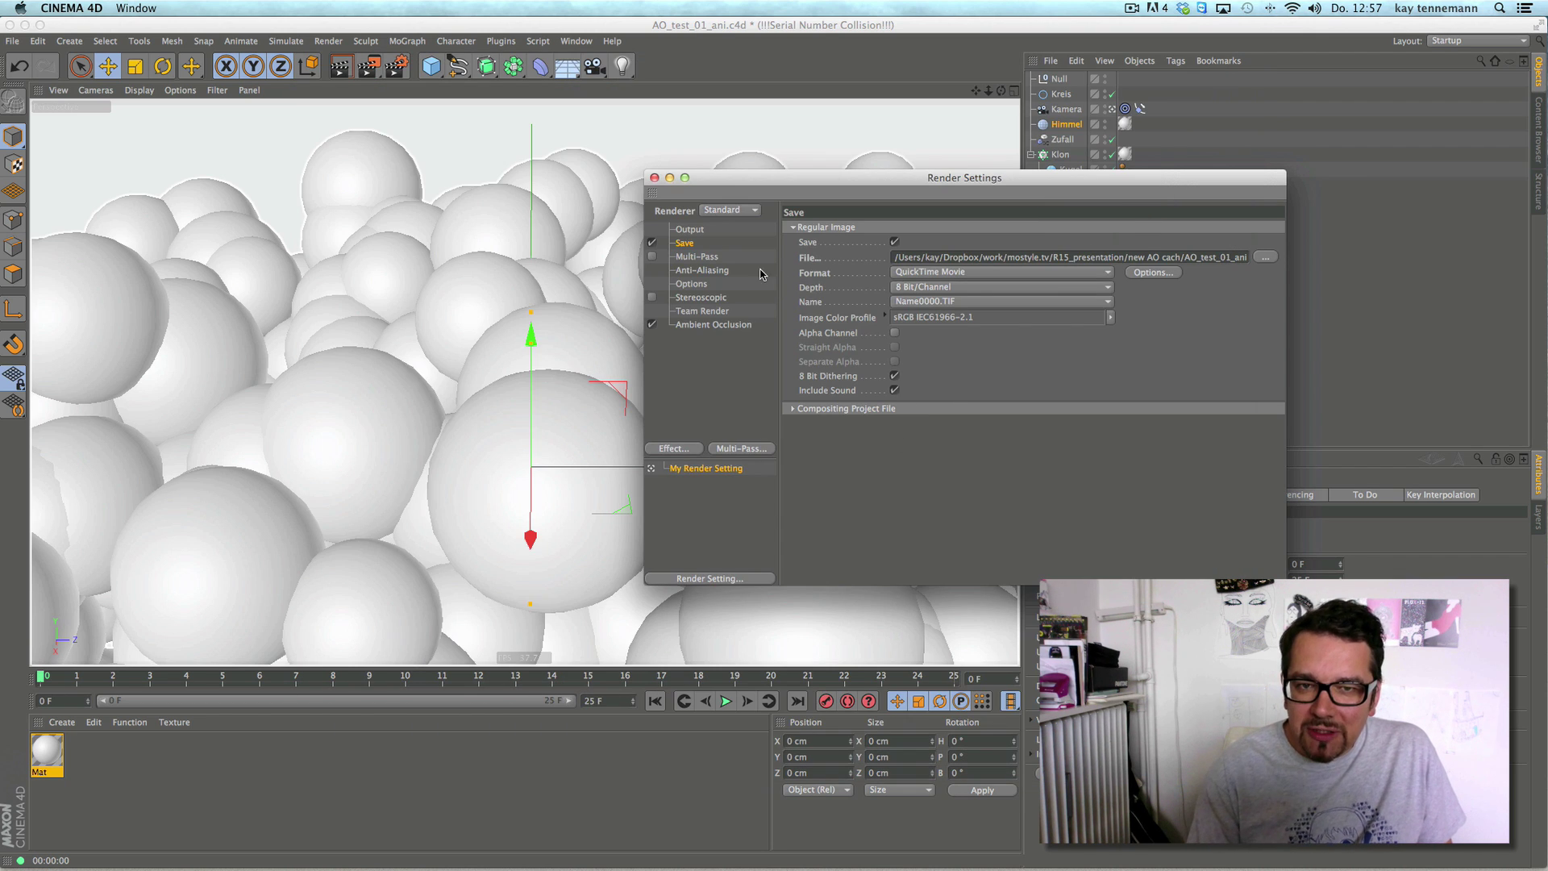
left_click(716, 325)
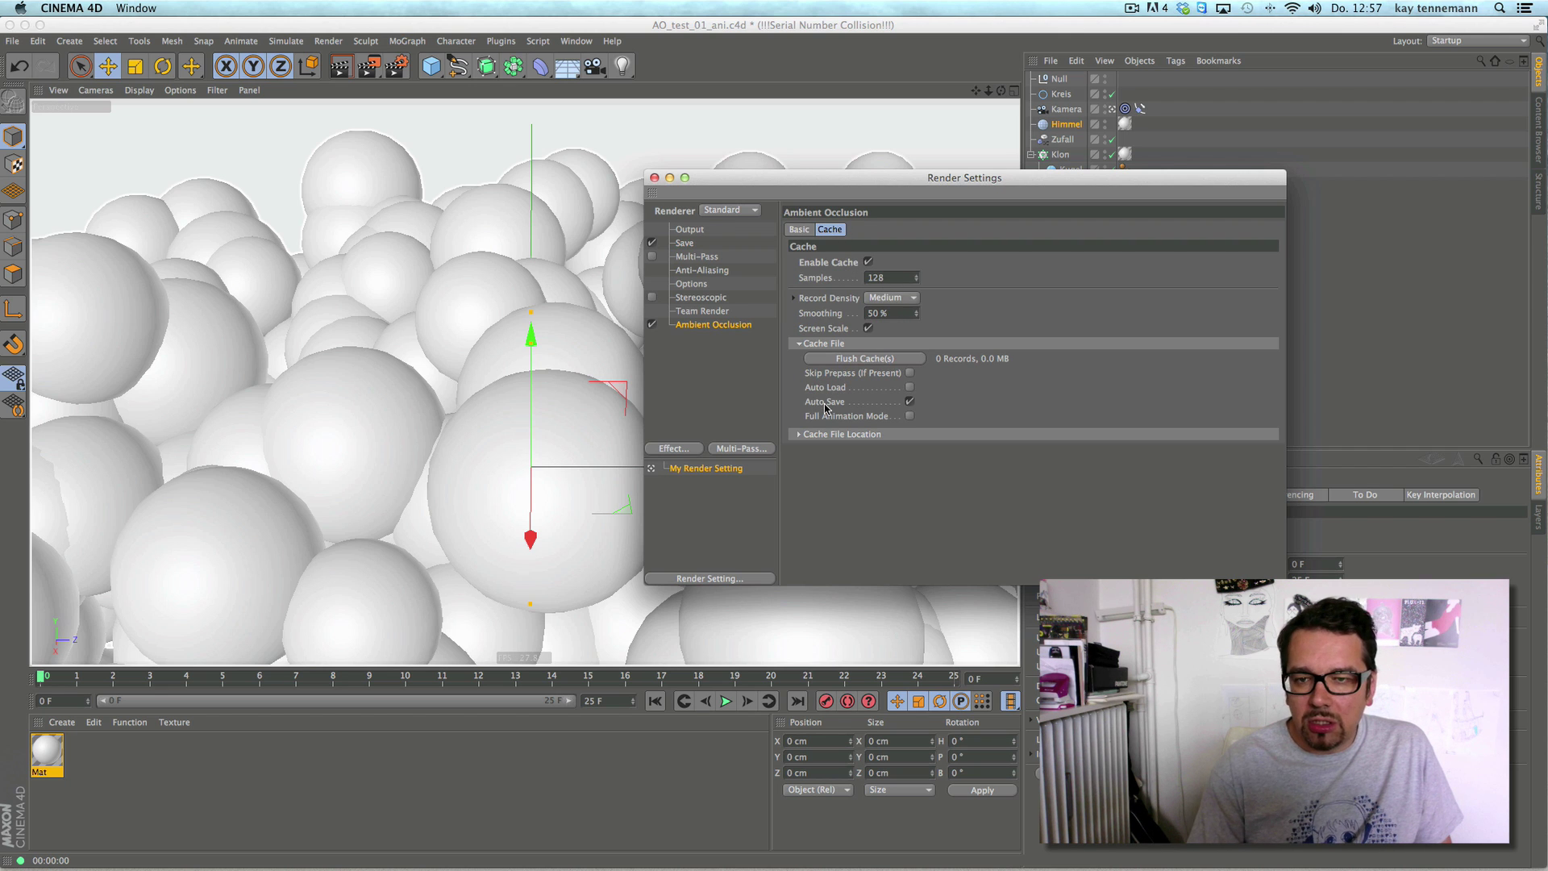
left_click_drag(735, 178, 988, 206)
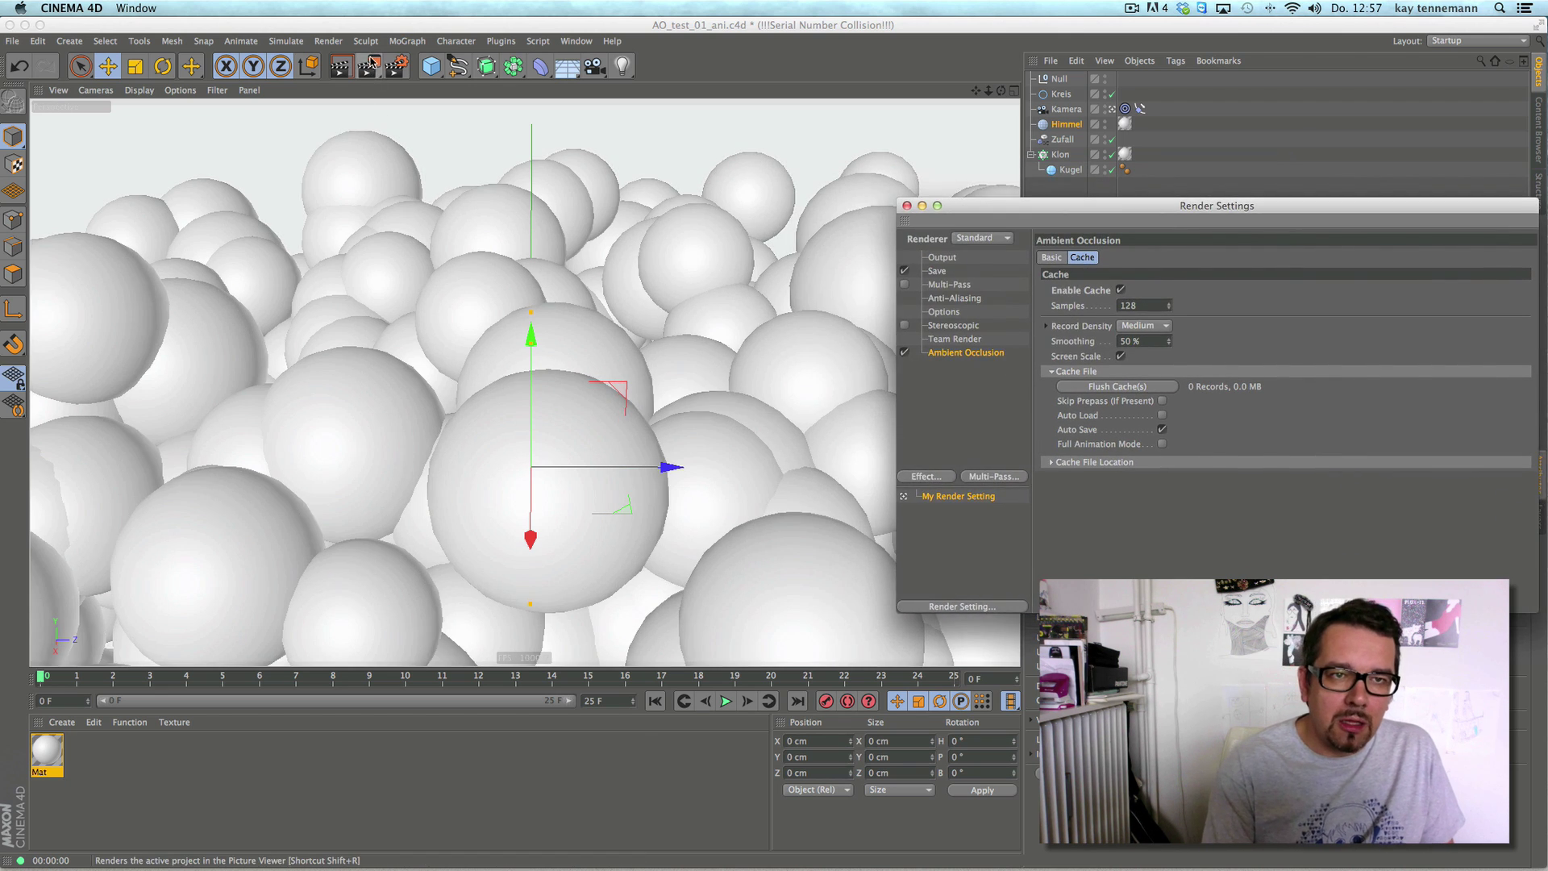
- Set the output Frame Range to All Frames (0–25)
left_click(368, 66)
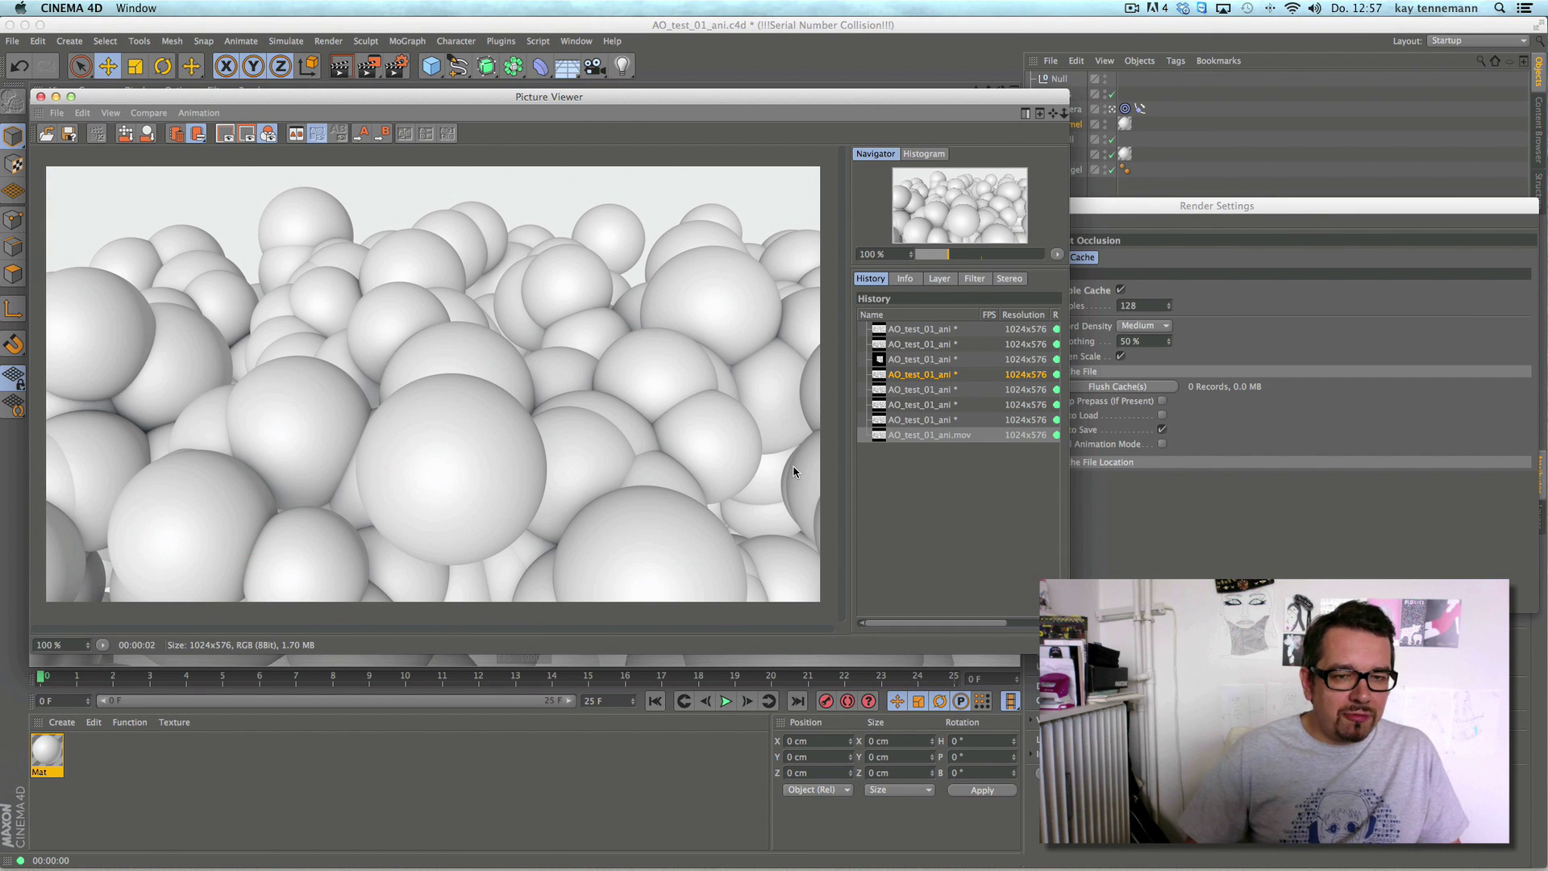
left_click(1231, 223)
left_click(938, 259)
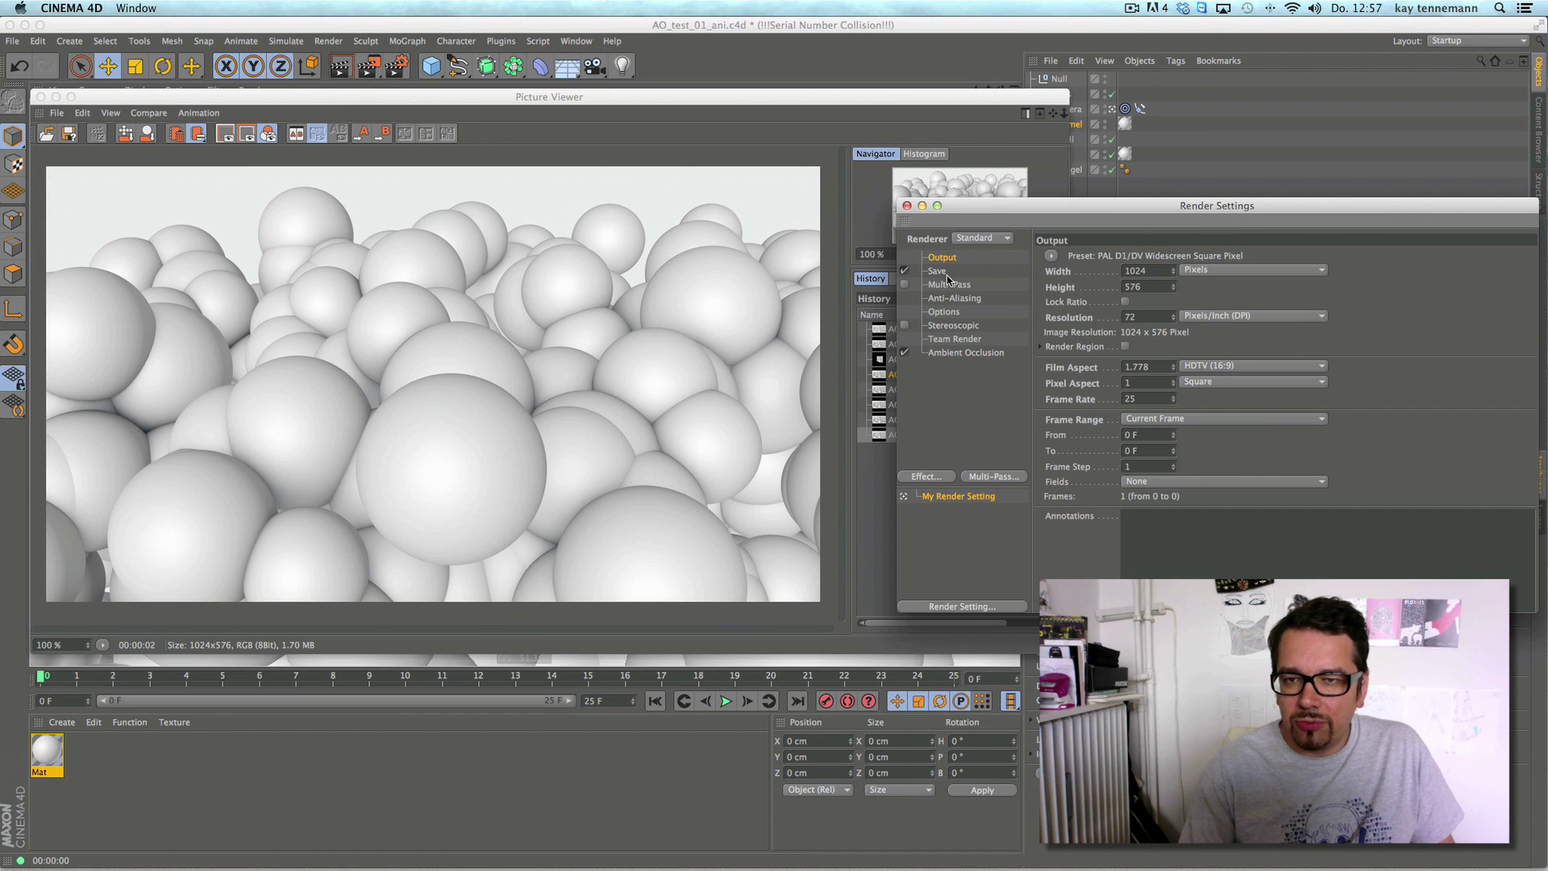
left_click(1176, 419)
left_click(1177, 434)
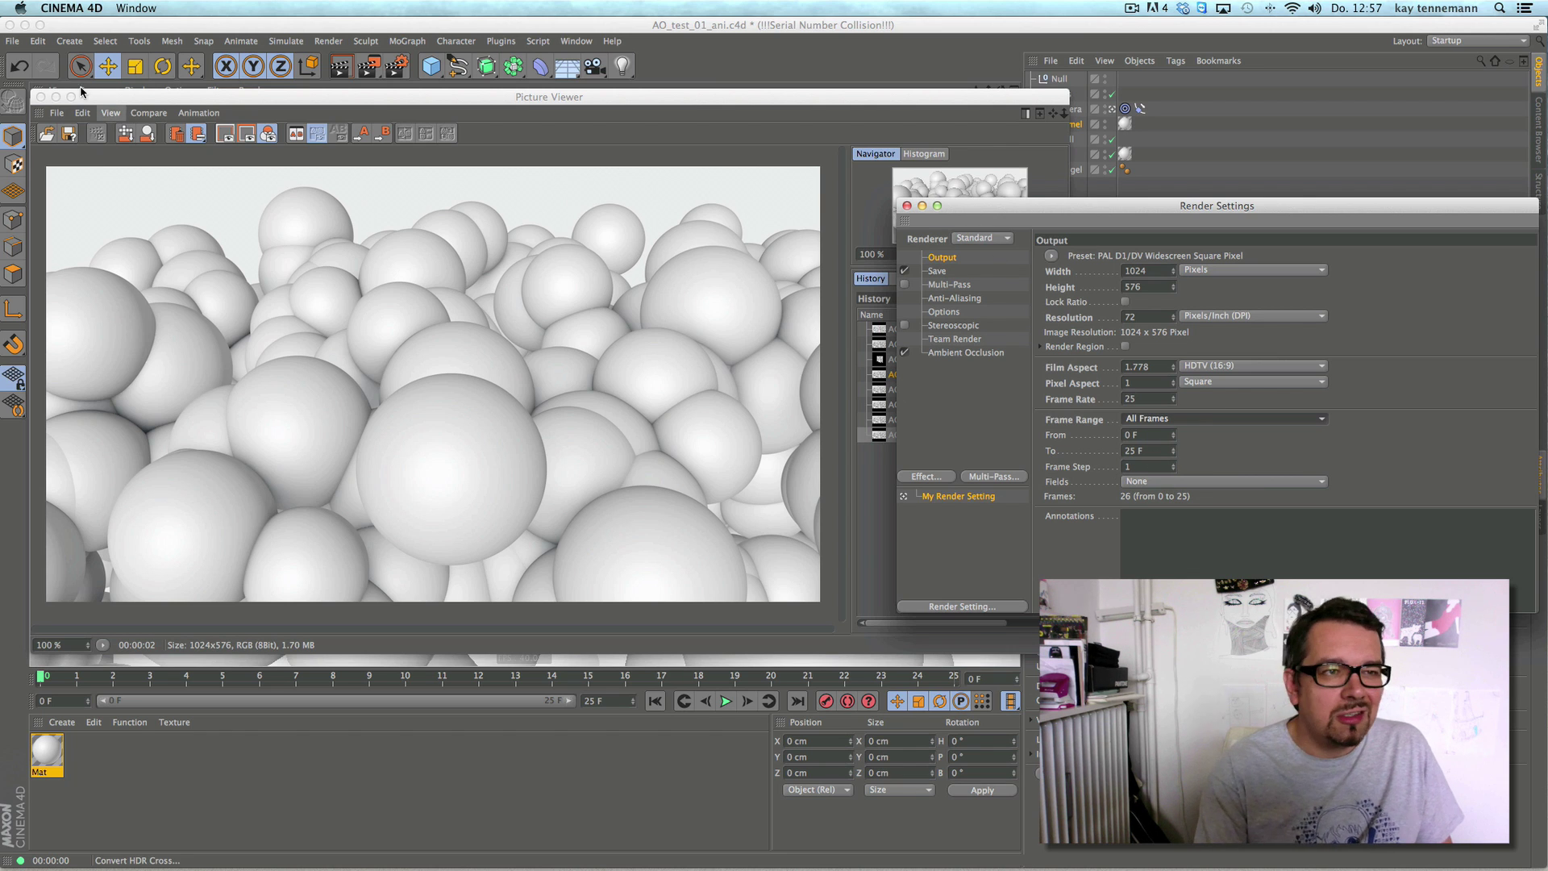
- Render the animation to the Picture Viewer, confirming overwrite of the existing movie
left_click(40, 97)
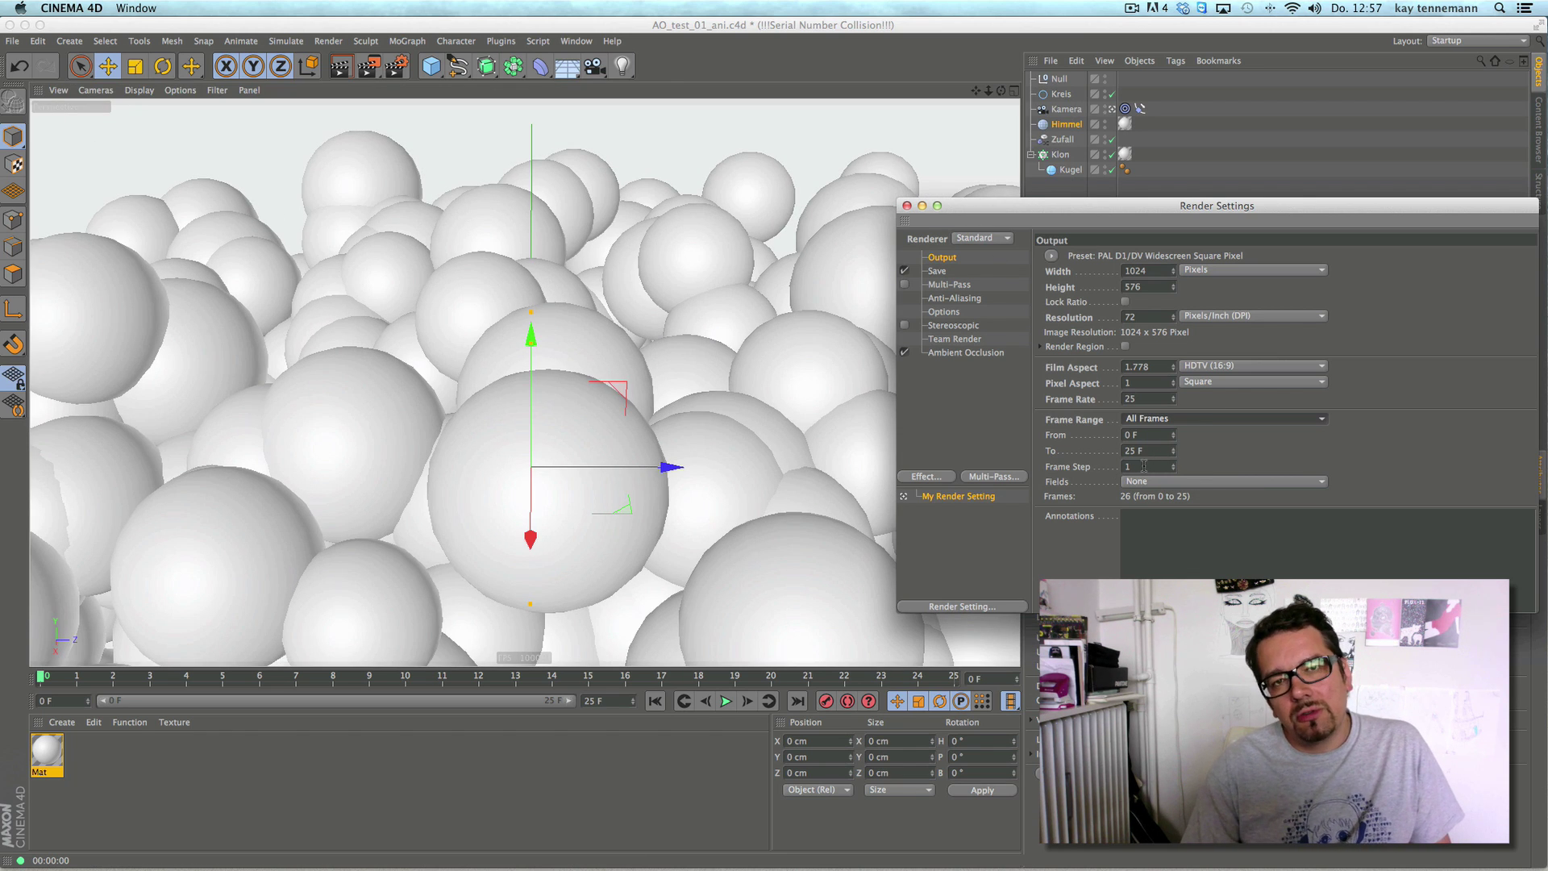
left_click(369, 66)
left_click(892, 294)
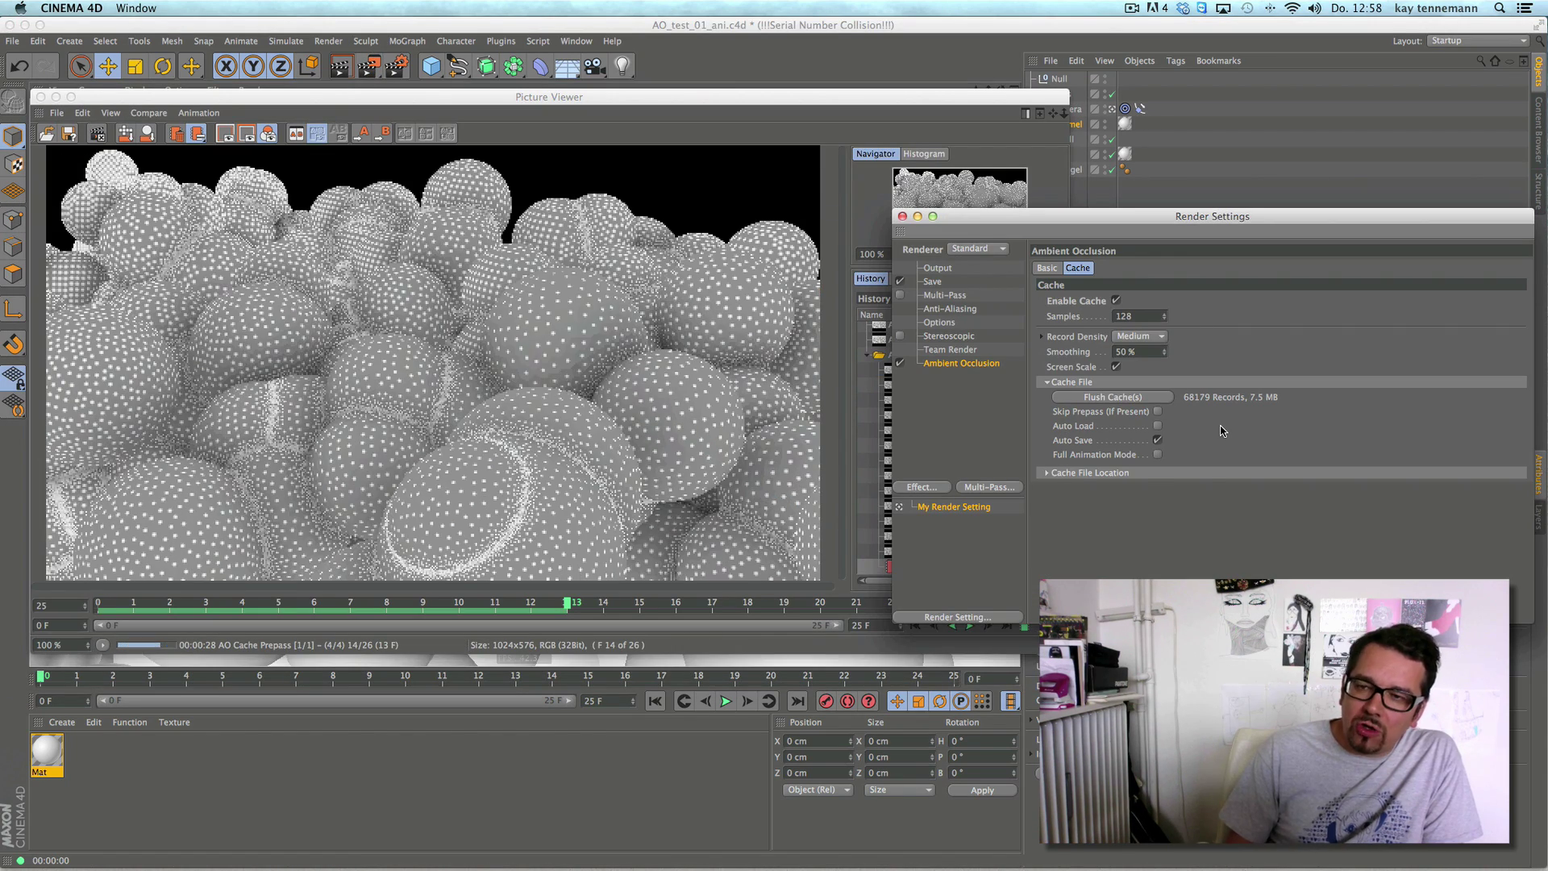
- Enable Auto Load for the AO cache and move Render Settings aside while rendering finishes
left_click(1158, 426)
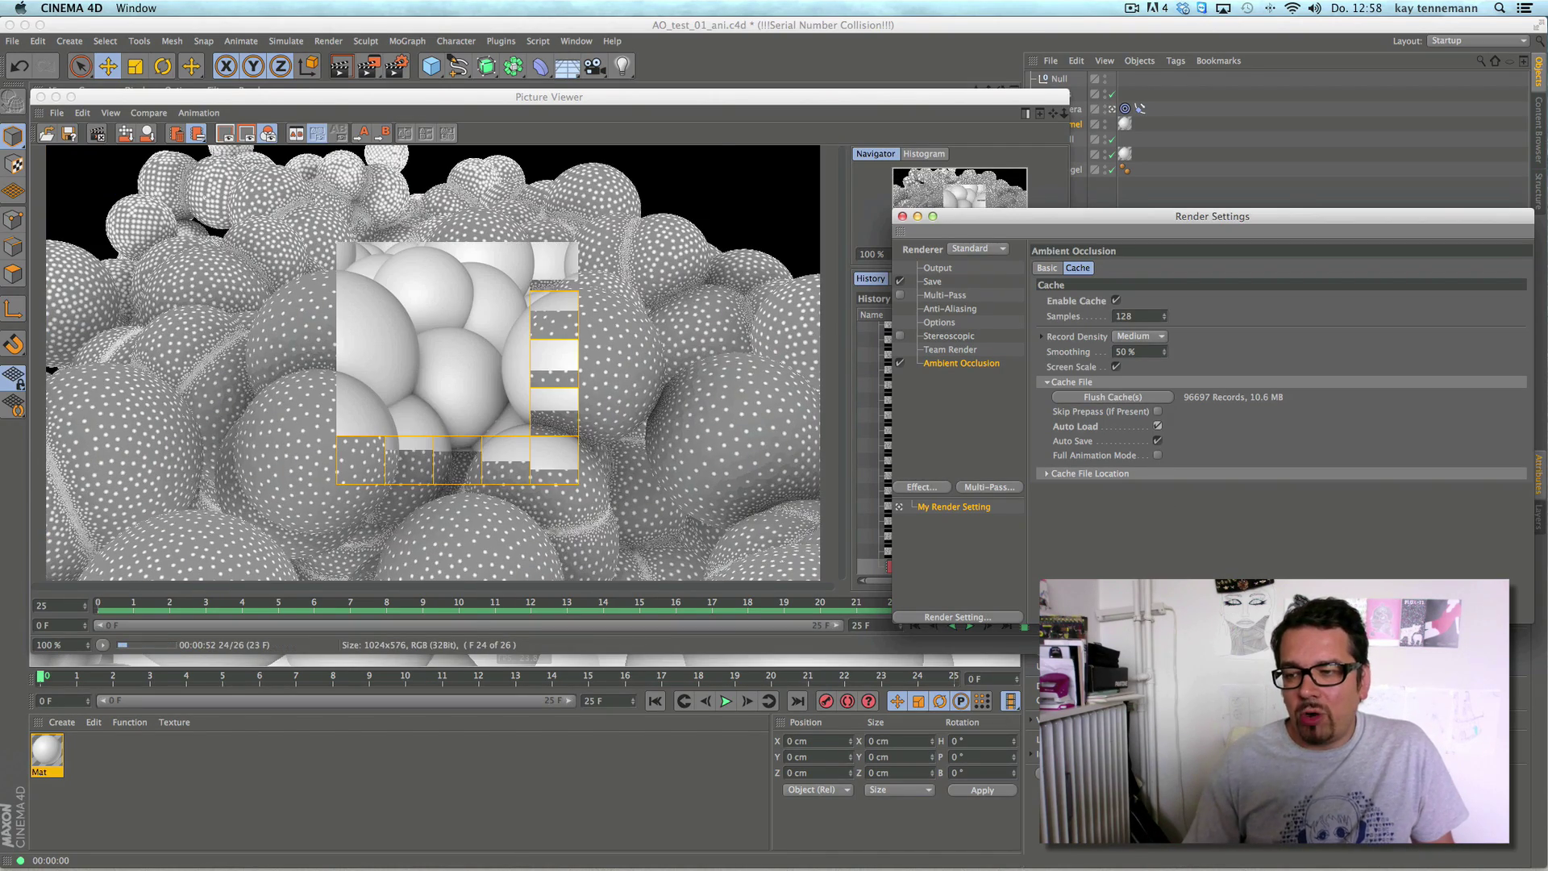
left_click_drag(951, 216, 1041, 254)
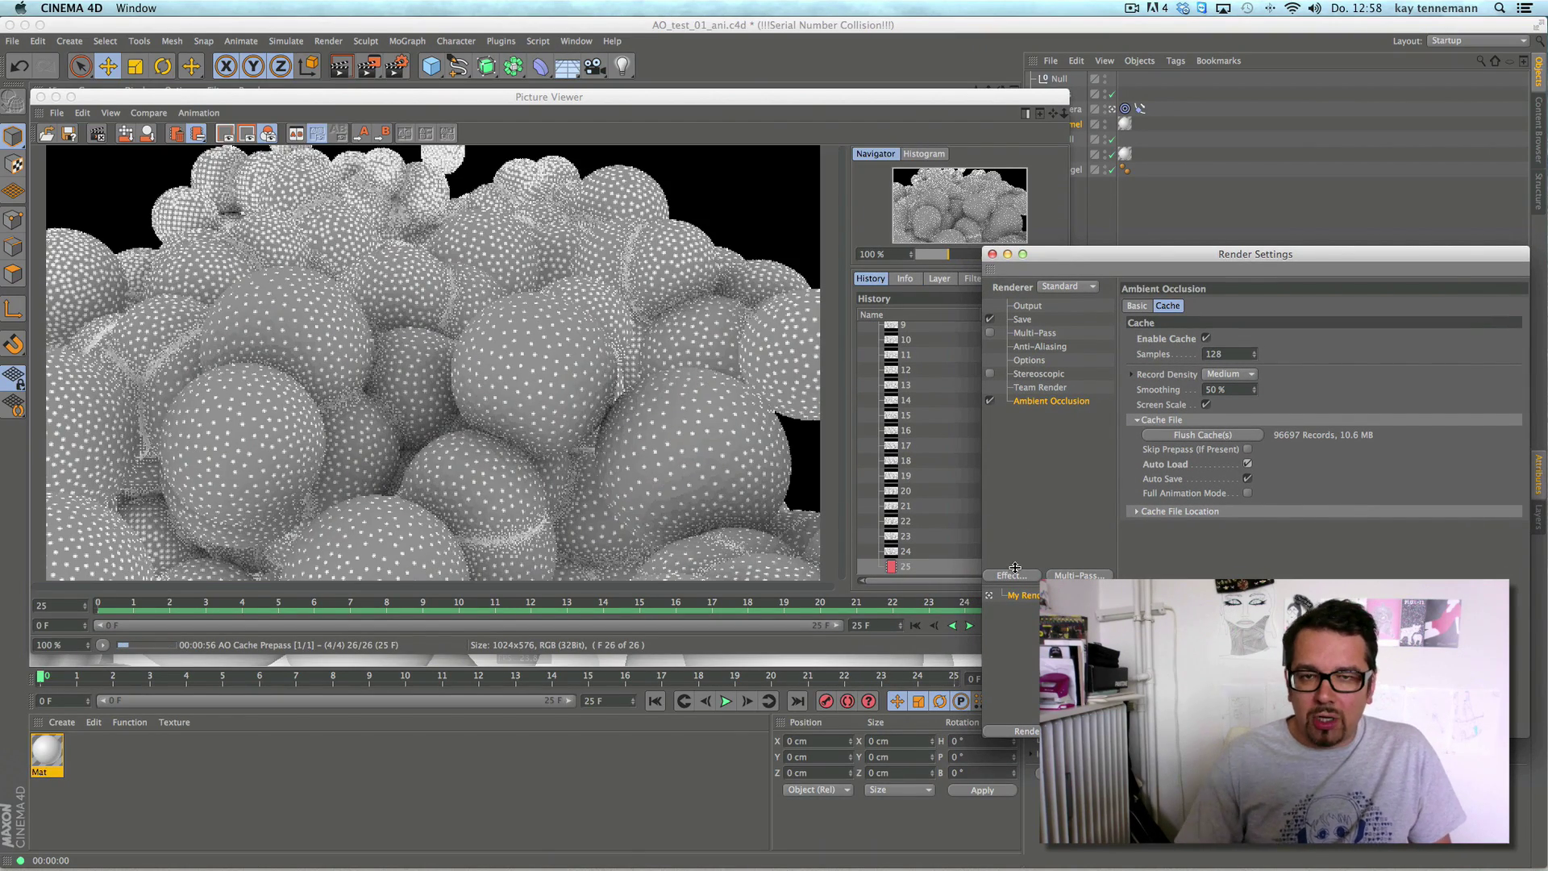
mouse_move(1041, 258)
left_mouse_down()
mouse_move(1227, 287)
mouse_move(973, 237)
mouse_move(1029, 259)
left_mouse_up()
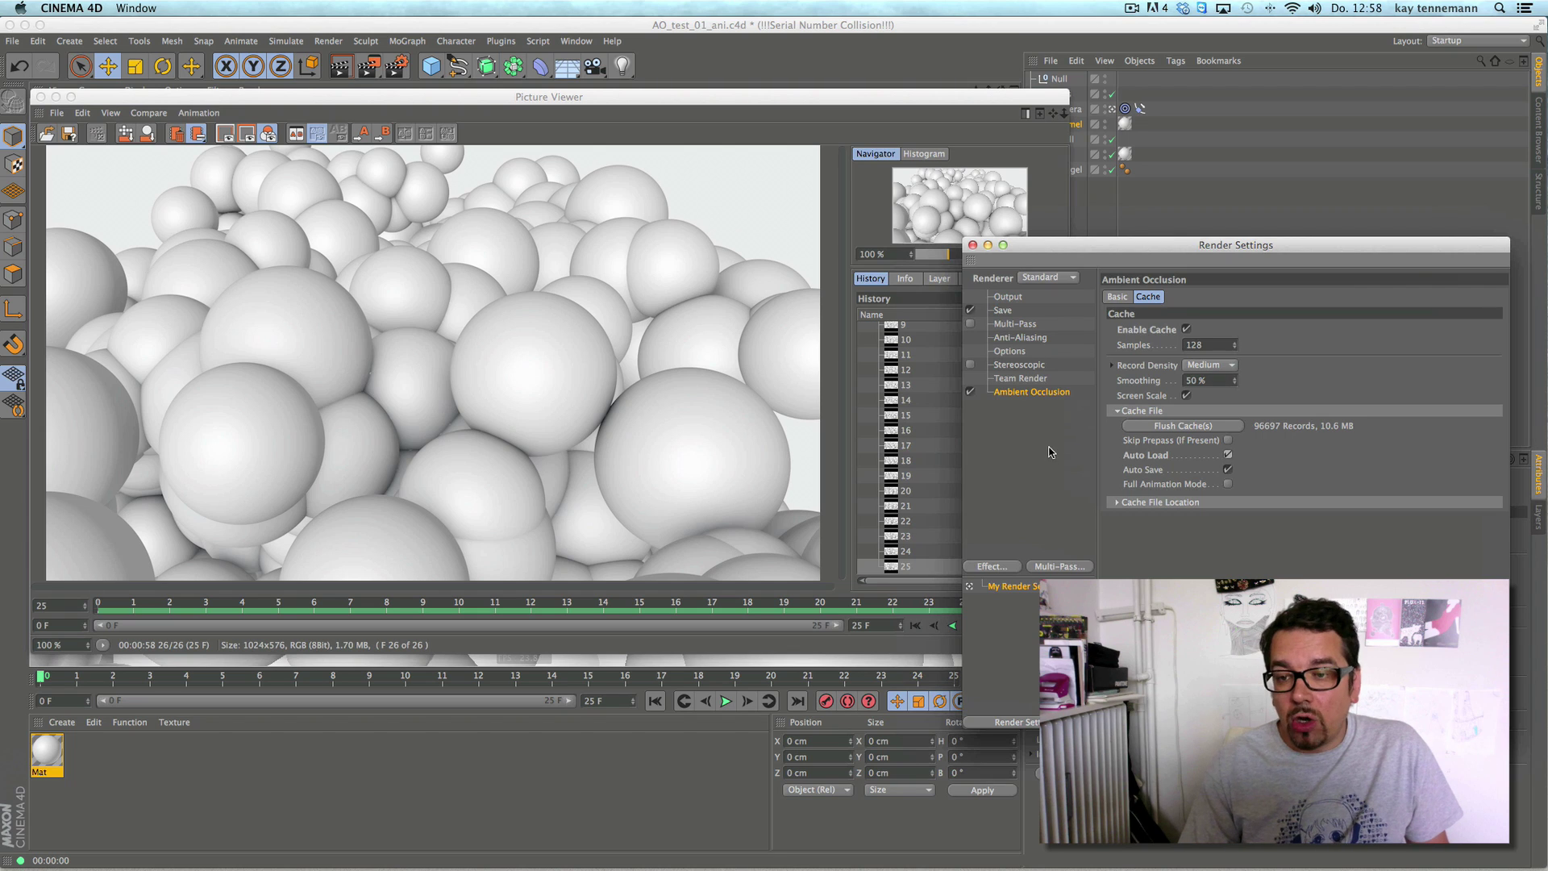
- Enable Skip Prepass (If Present), re-render over the old movie, then stop after a few frames
left_click(1228, 440)
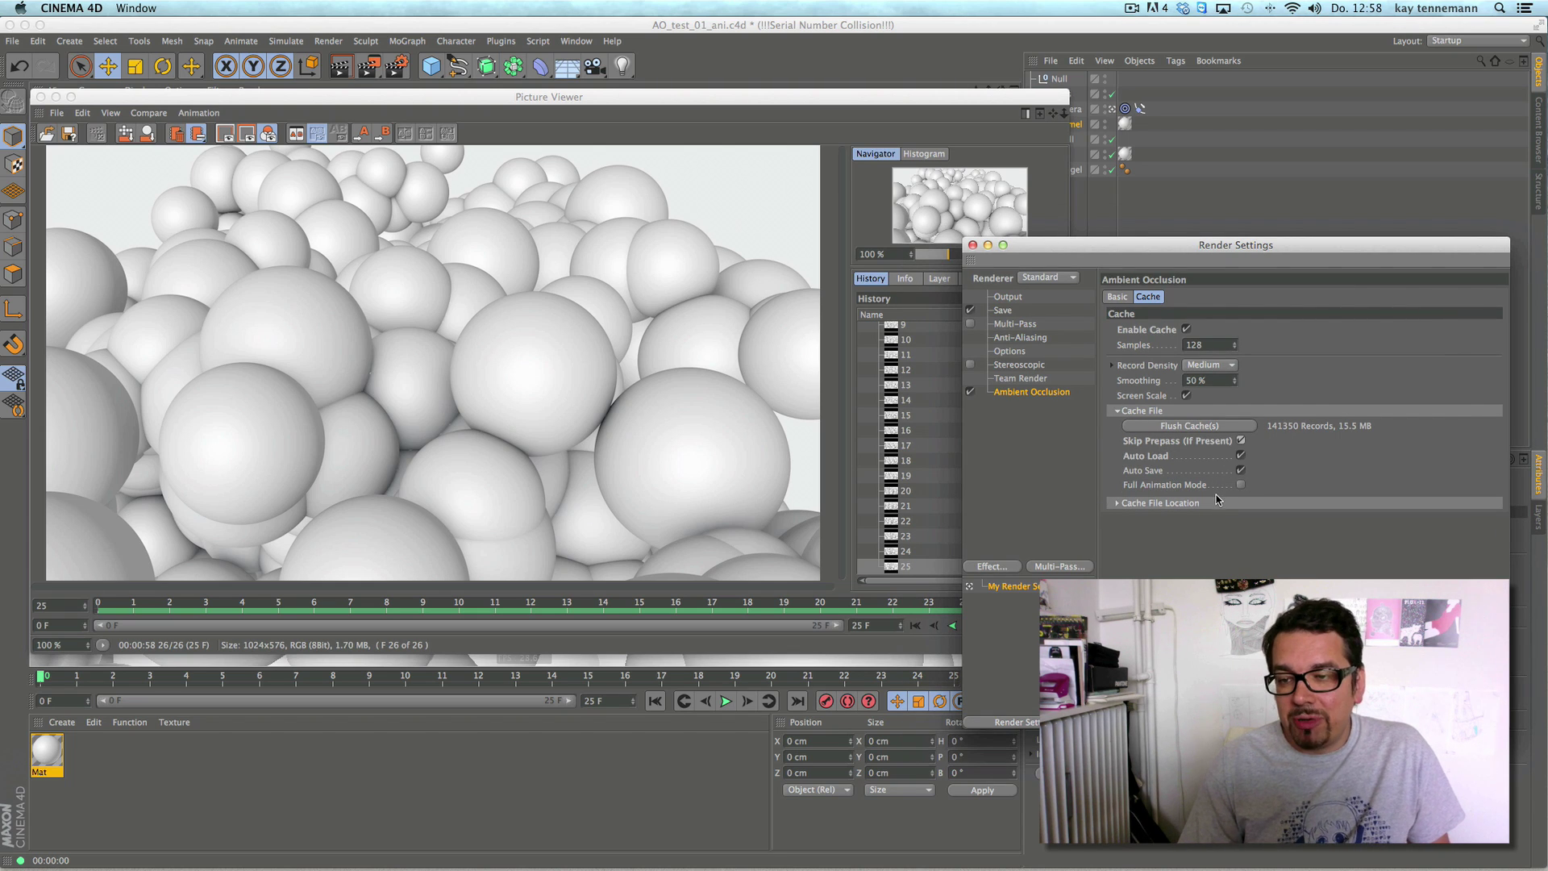
left_click(371, 67)
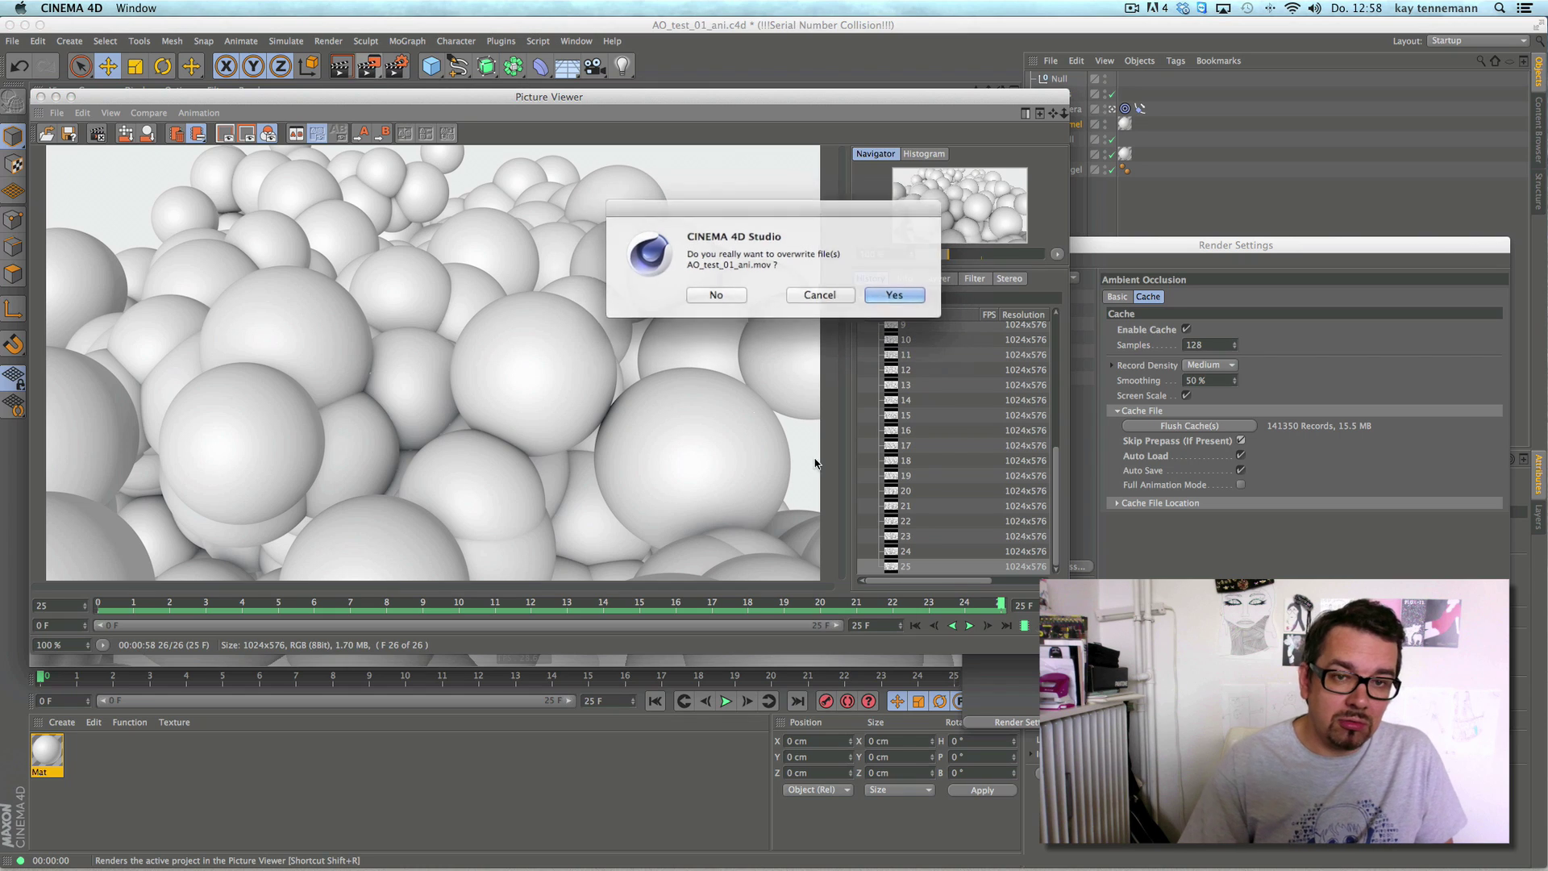
left_click(893, 295)
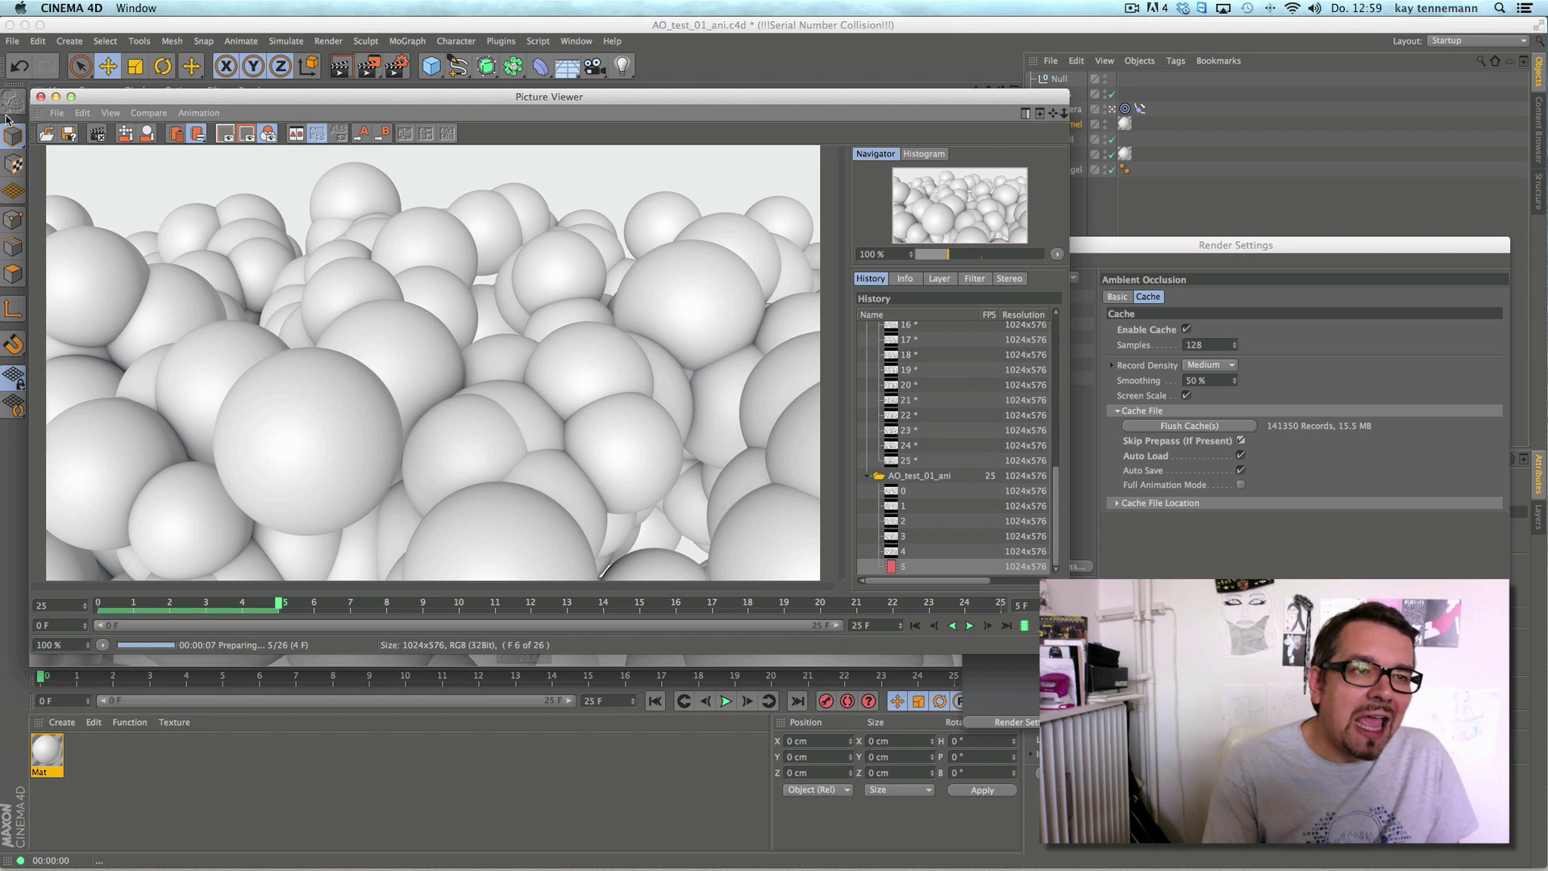
left_click(41, 96)
left_click(894, 294)
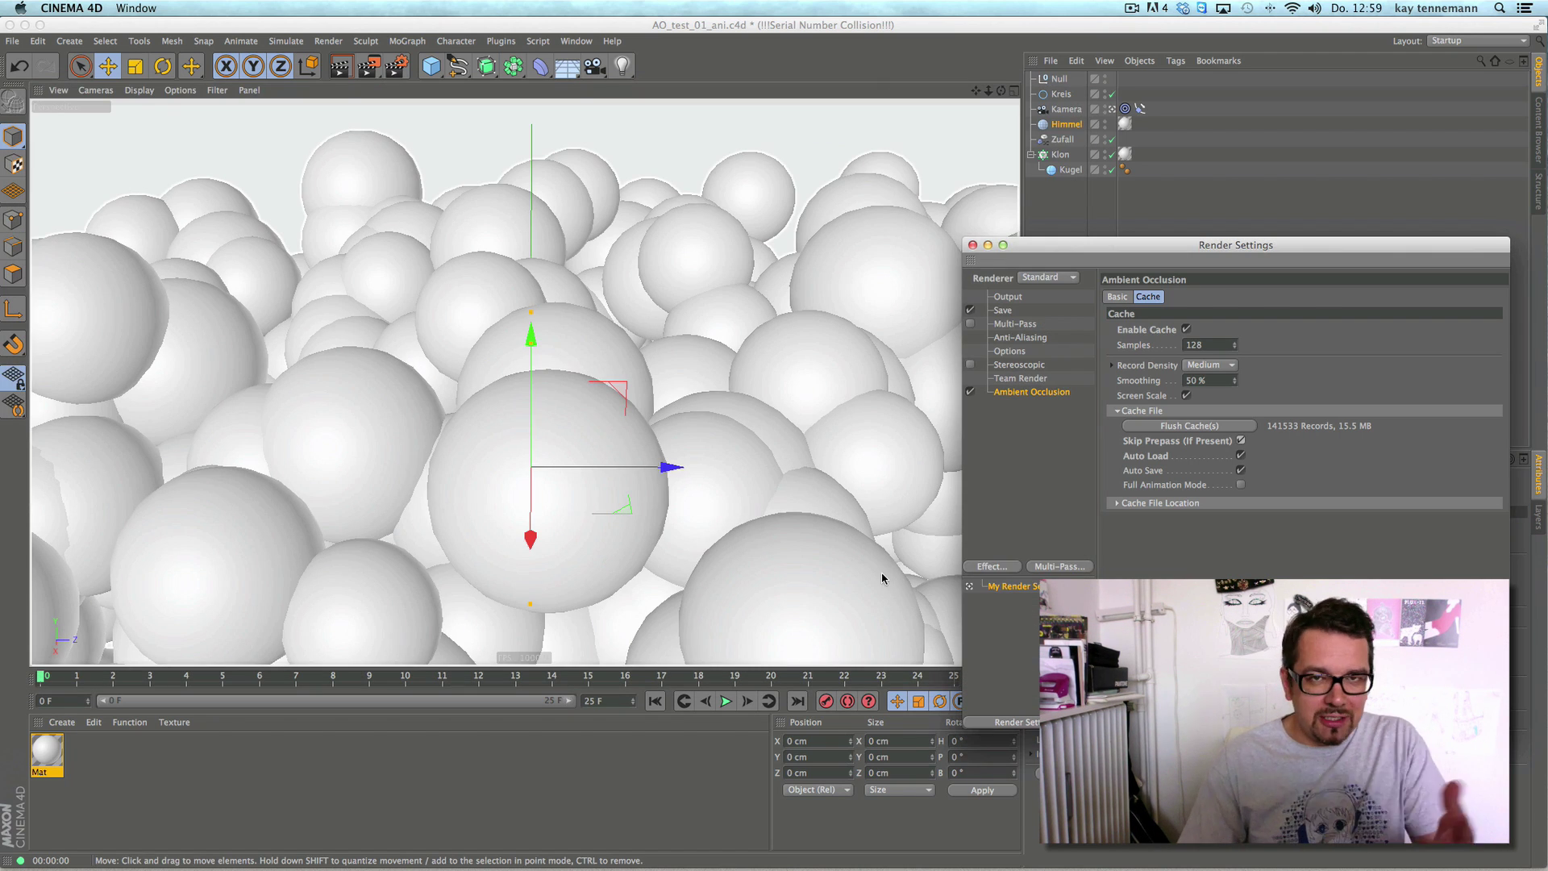
- Add a Physical Sky and load a Fresnel shader into Mat's Reflection channel
left_click(568, 68)
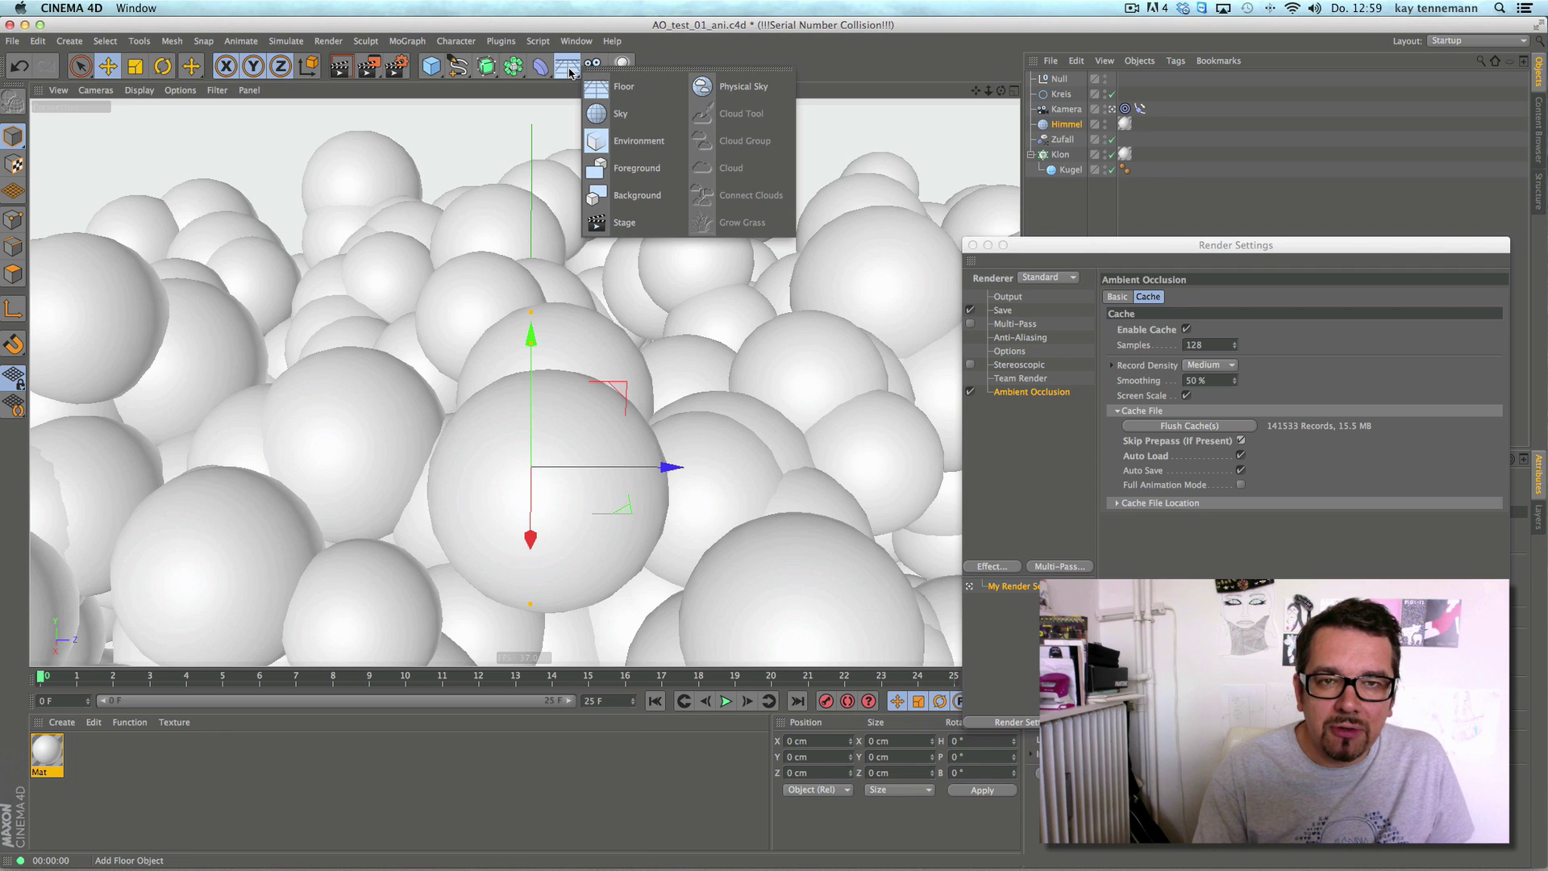
left_click(734, 86)
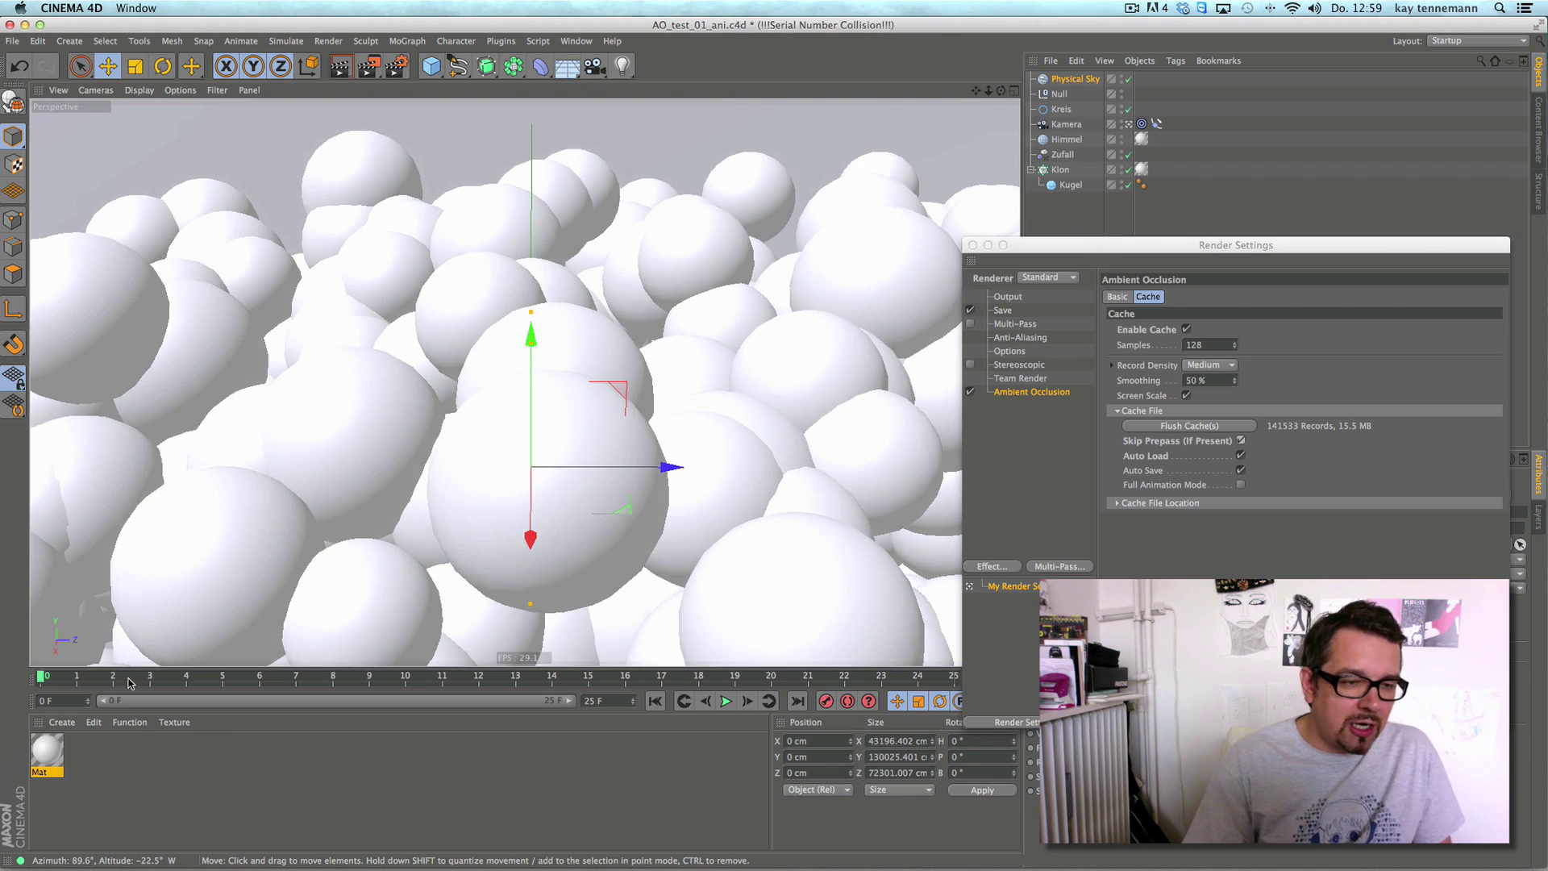
double_click(47, 752)
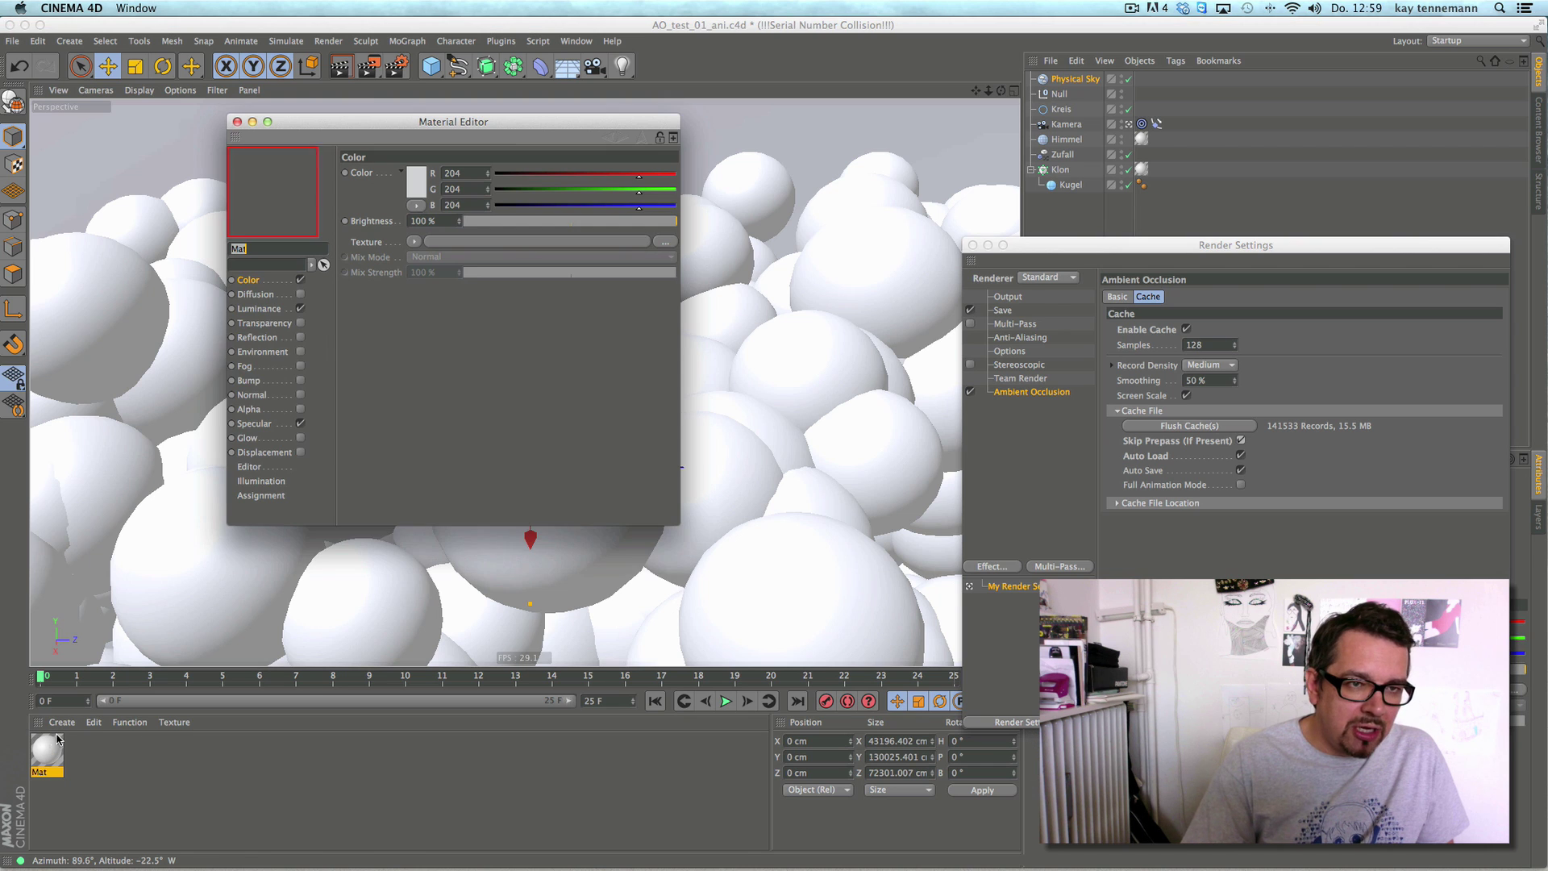
left_click(301, 338)
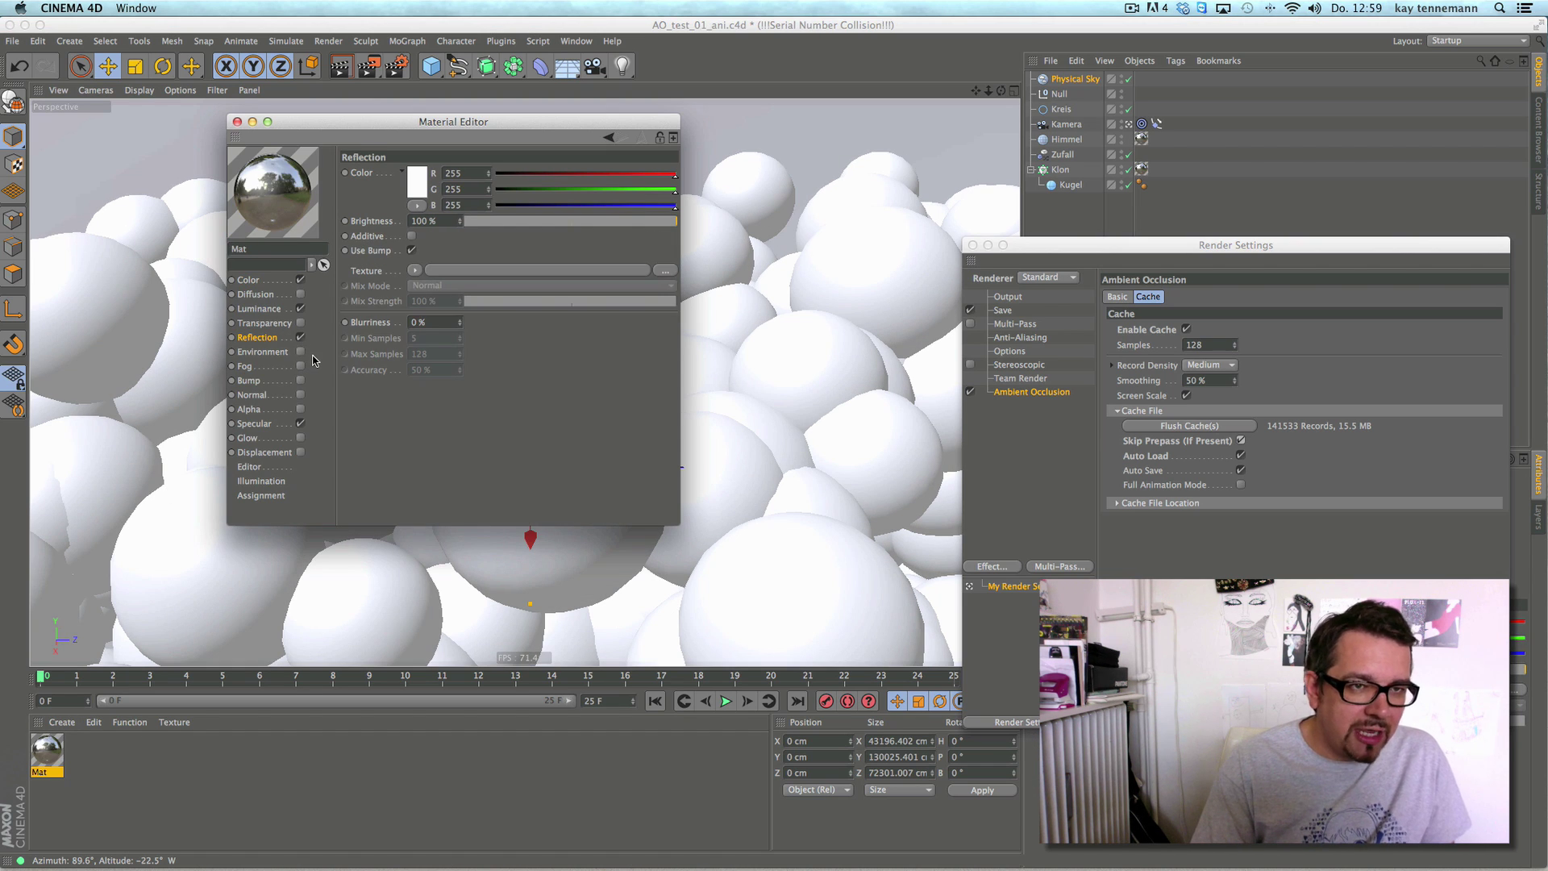
left_click(413, 270)
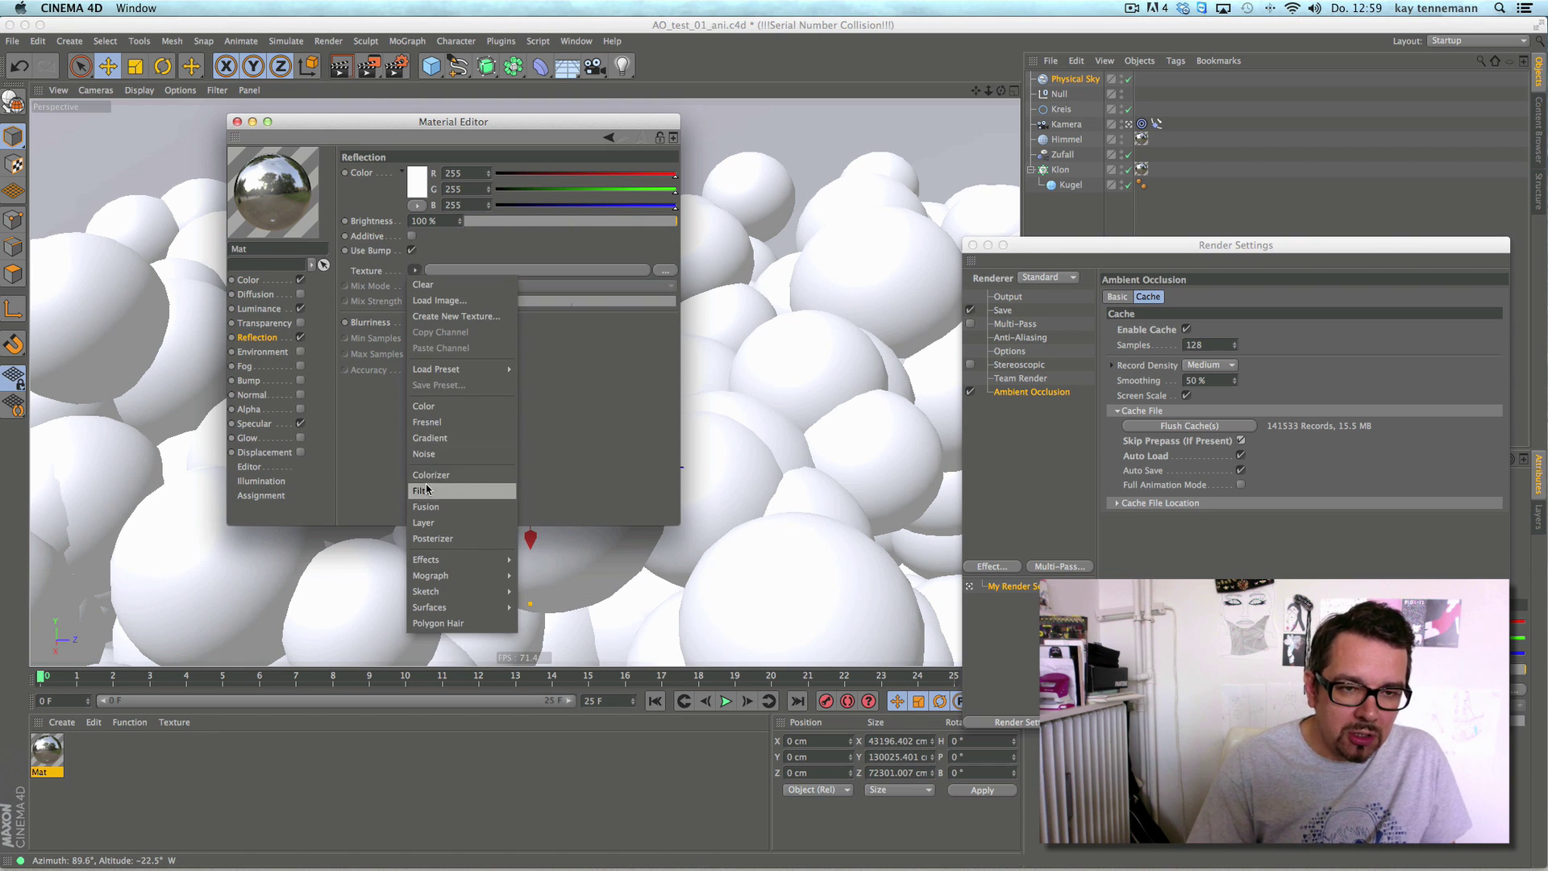
left_click(459, 436)
- Make the Fresnel physical with the Plastic (PET) preset, brightness 0% and mix strength 28%
left_click(454, 269)
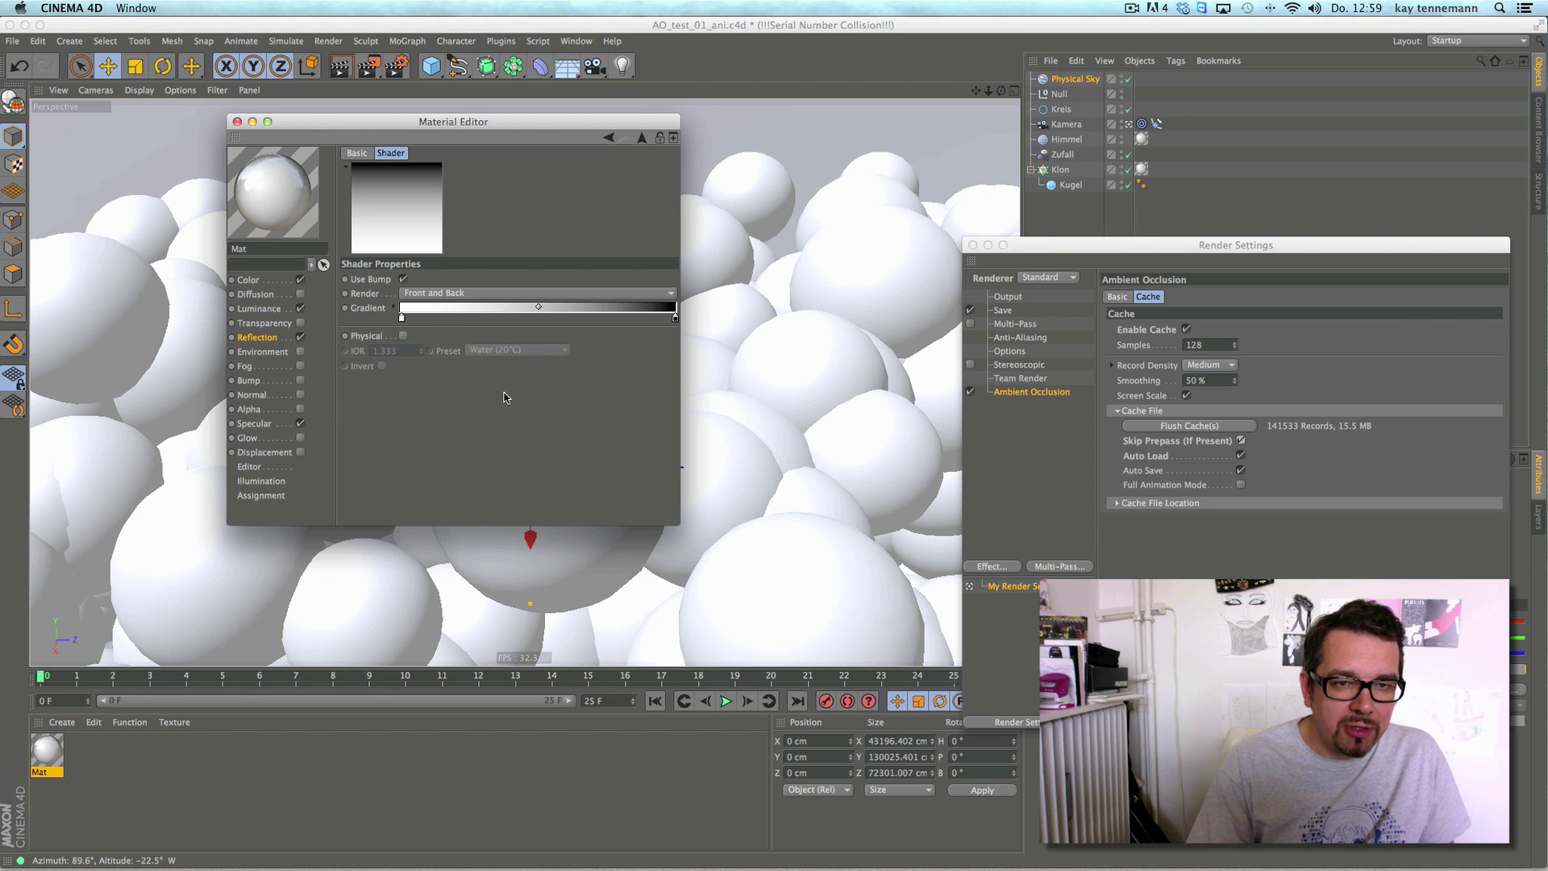
left_click(403, 335)
left_click(491, 351)
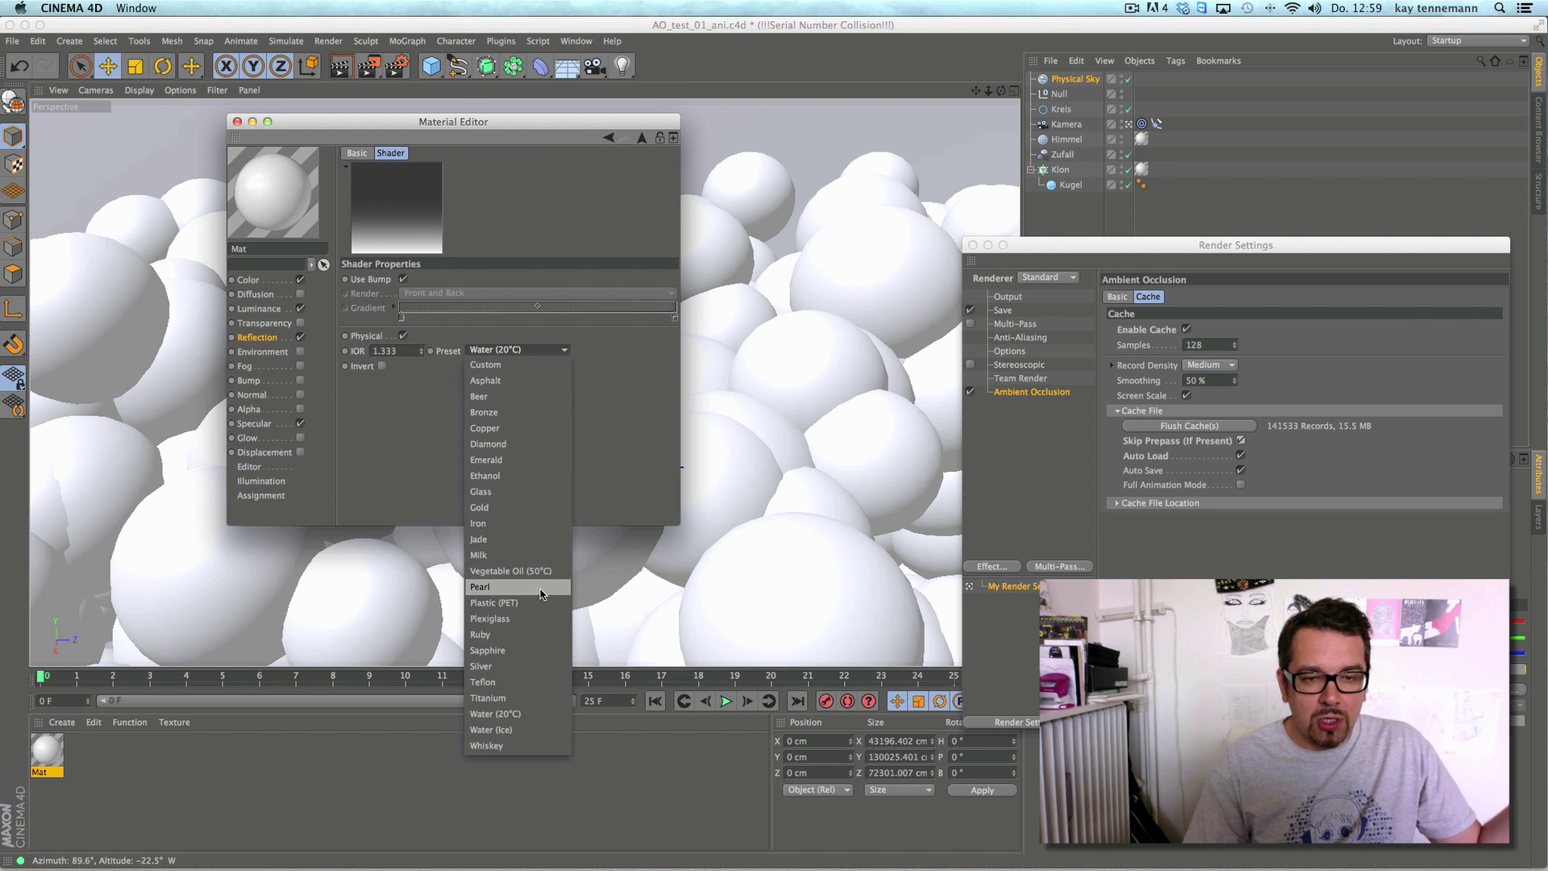
left_click(516, 602)
left_click(254, 337)
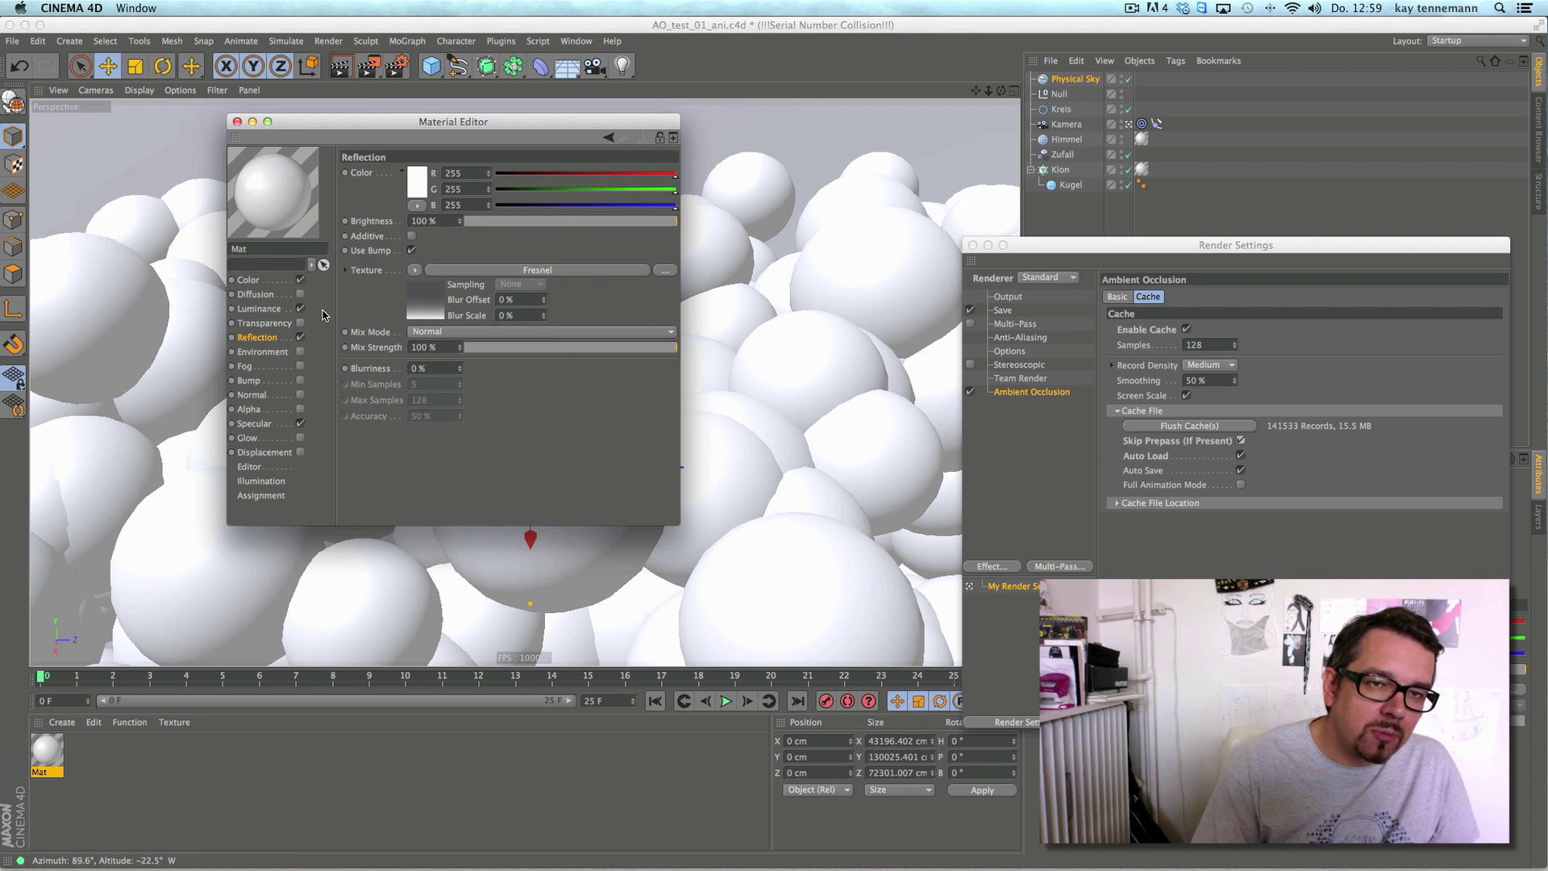
left_click_drag(485, 220, 461, 221)
left_click_drag(571, 348, 524, 349)
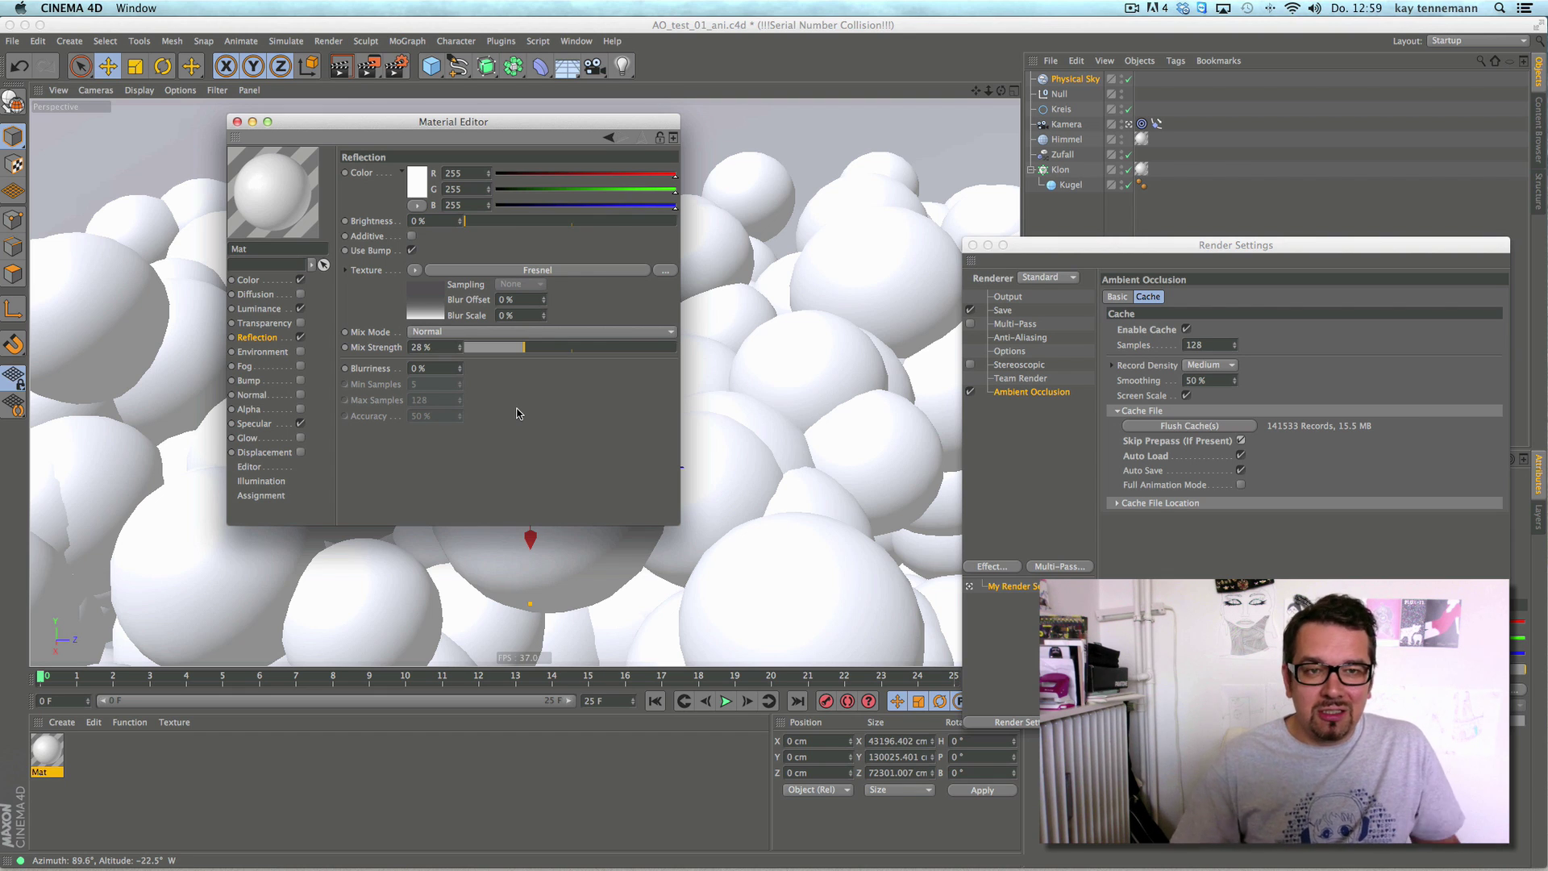
left_click(258, 280)
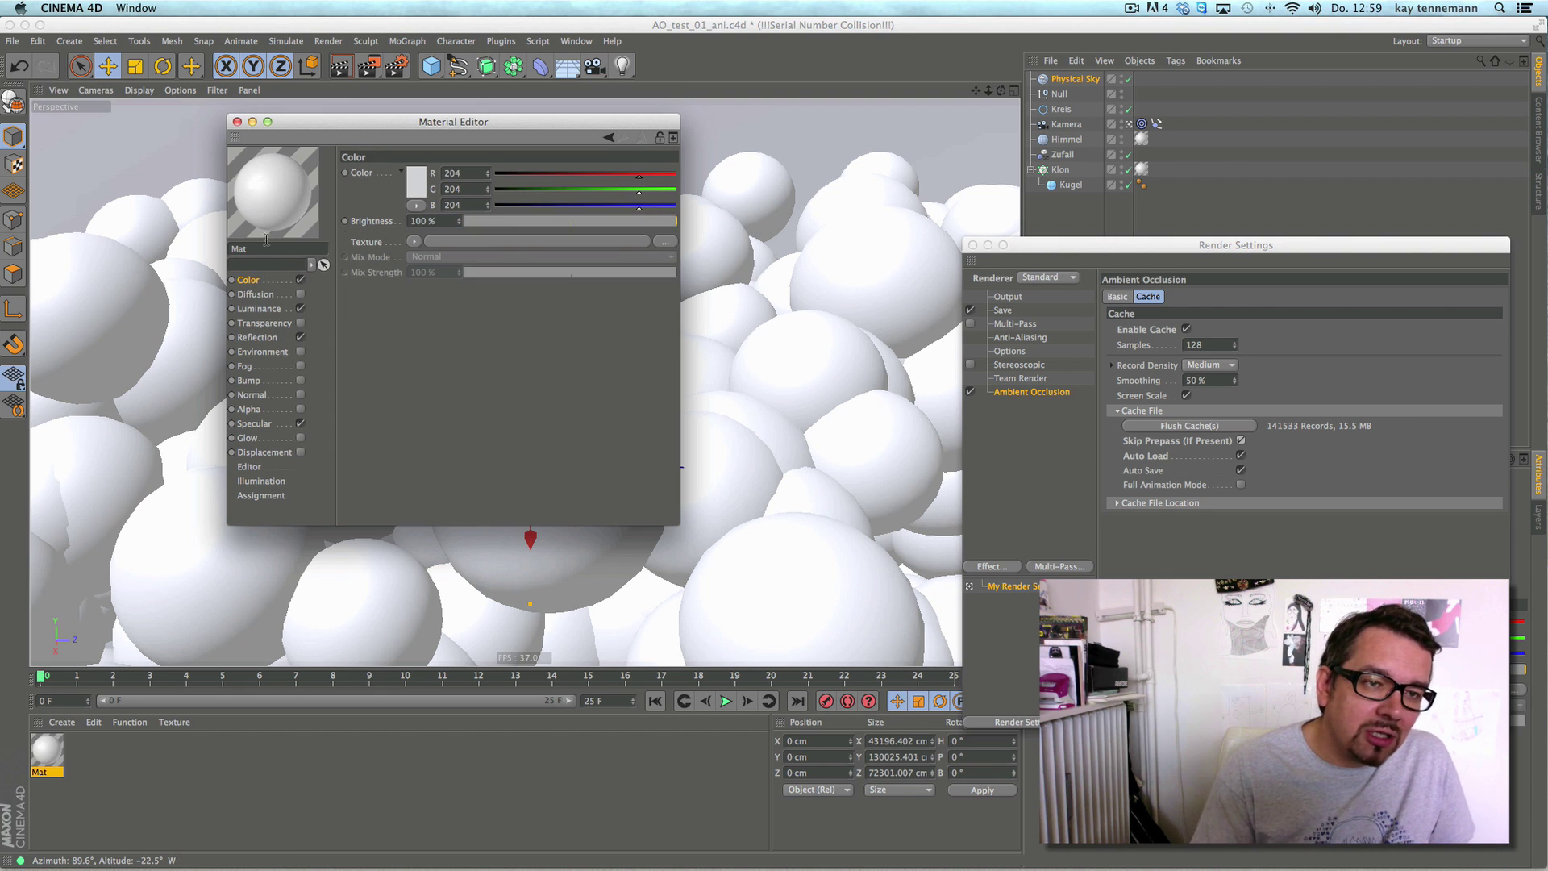
left_click(238, 122)
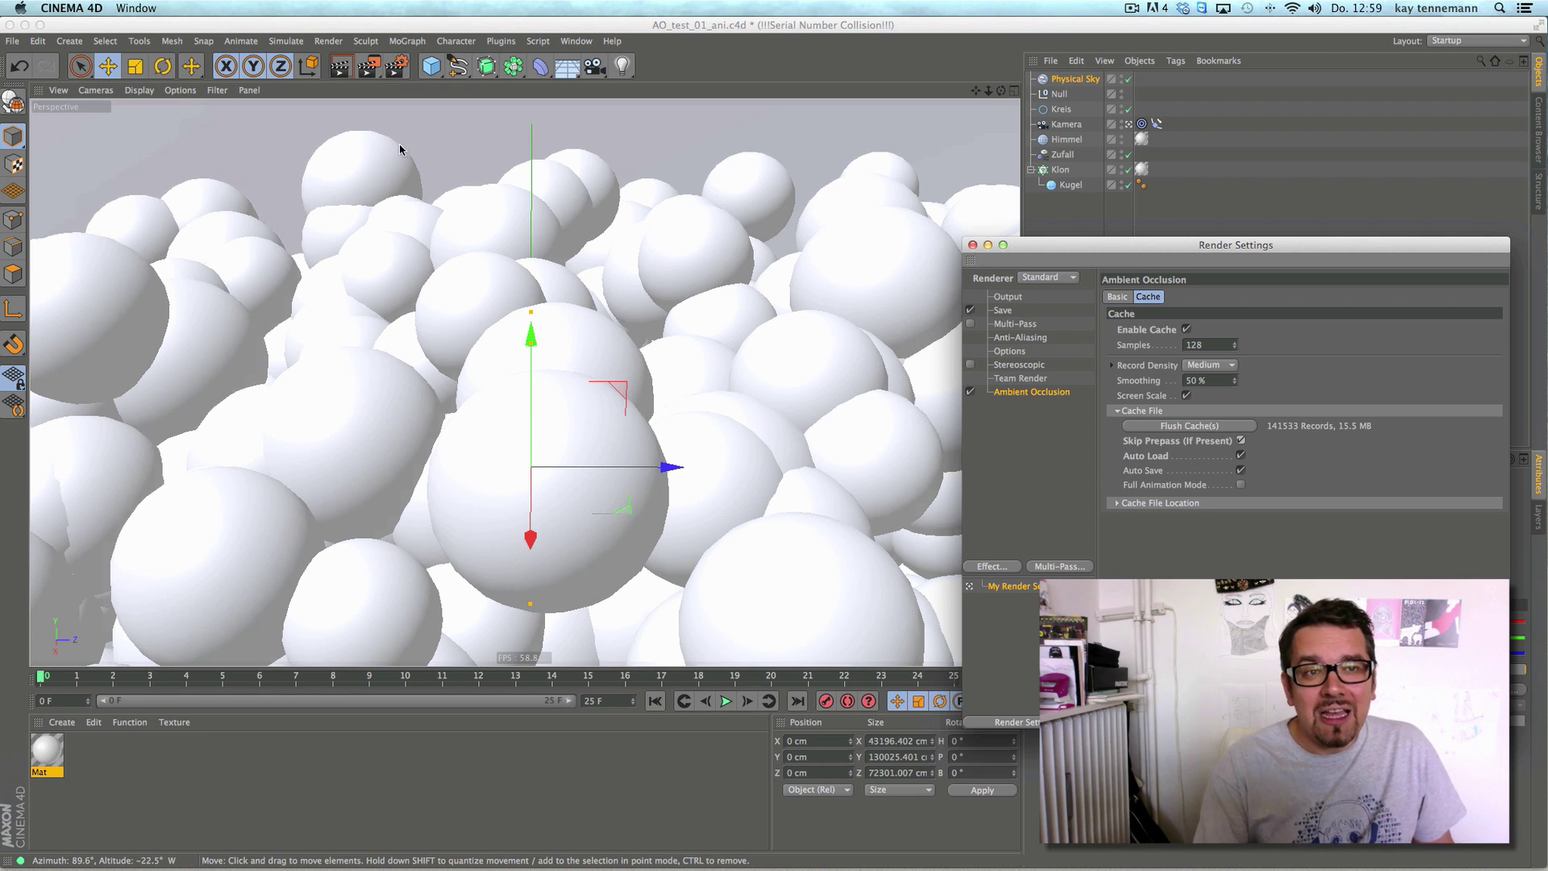
- Render the animation to the Picture Viewer, overwriting AO_test_01_ani.mov
left_click(369, 66)
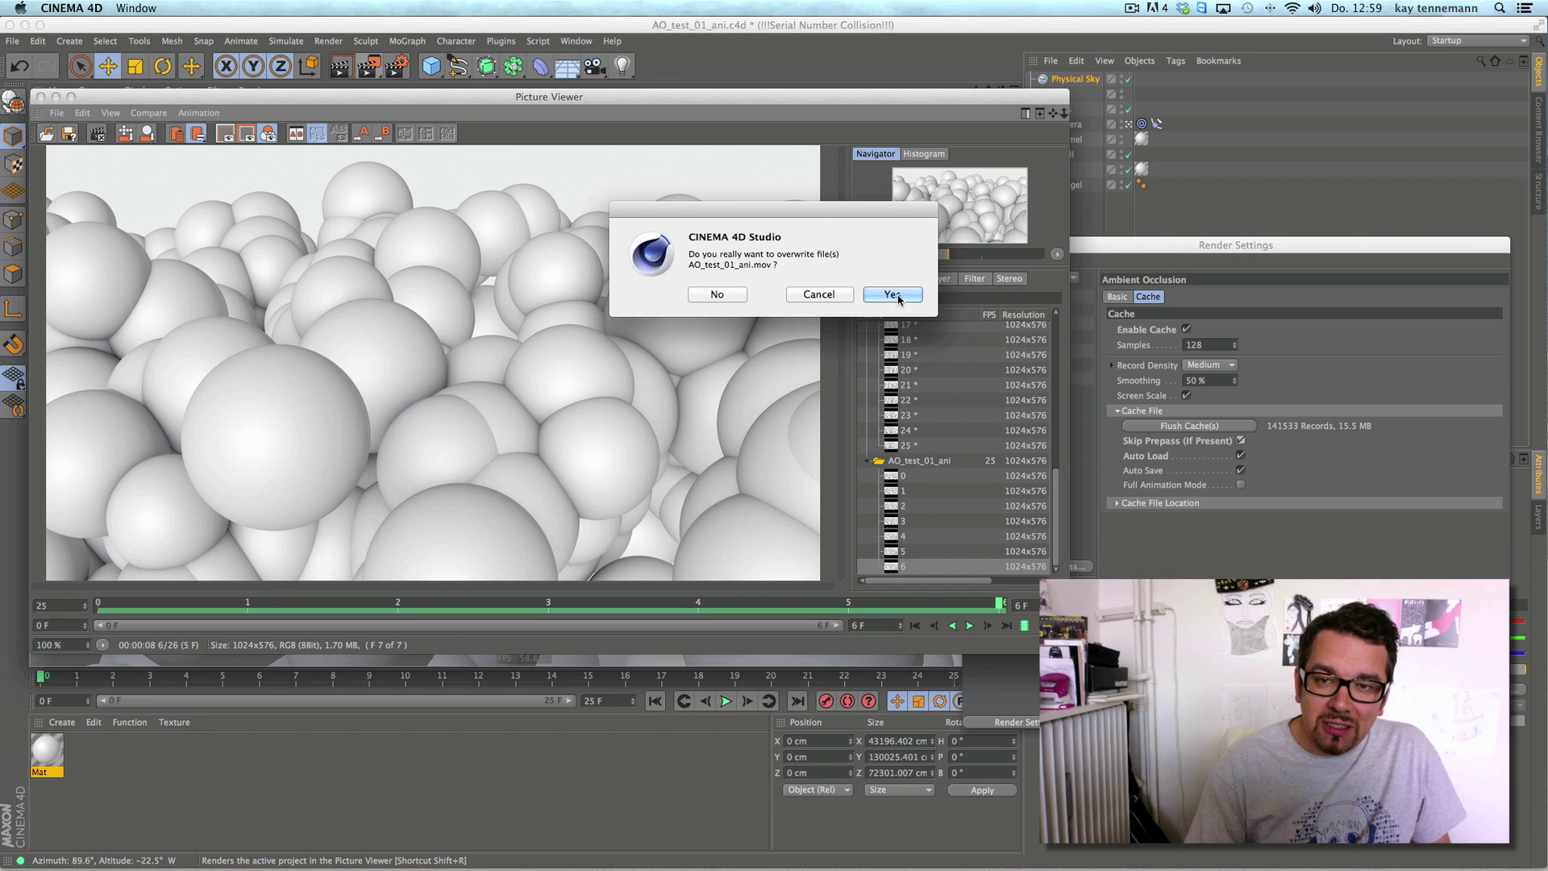
left_click(892, 294)
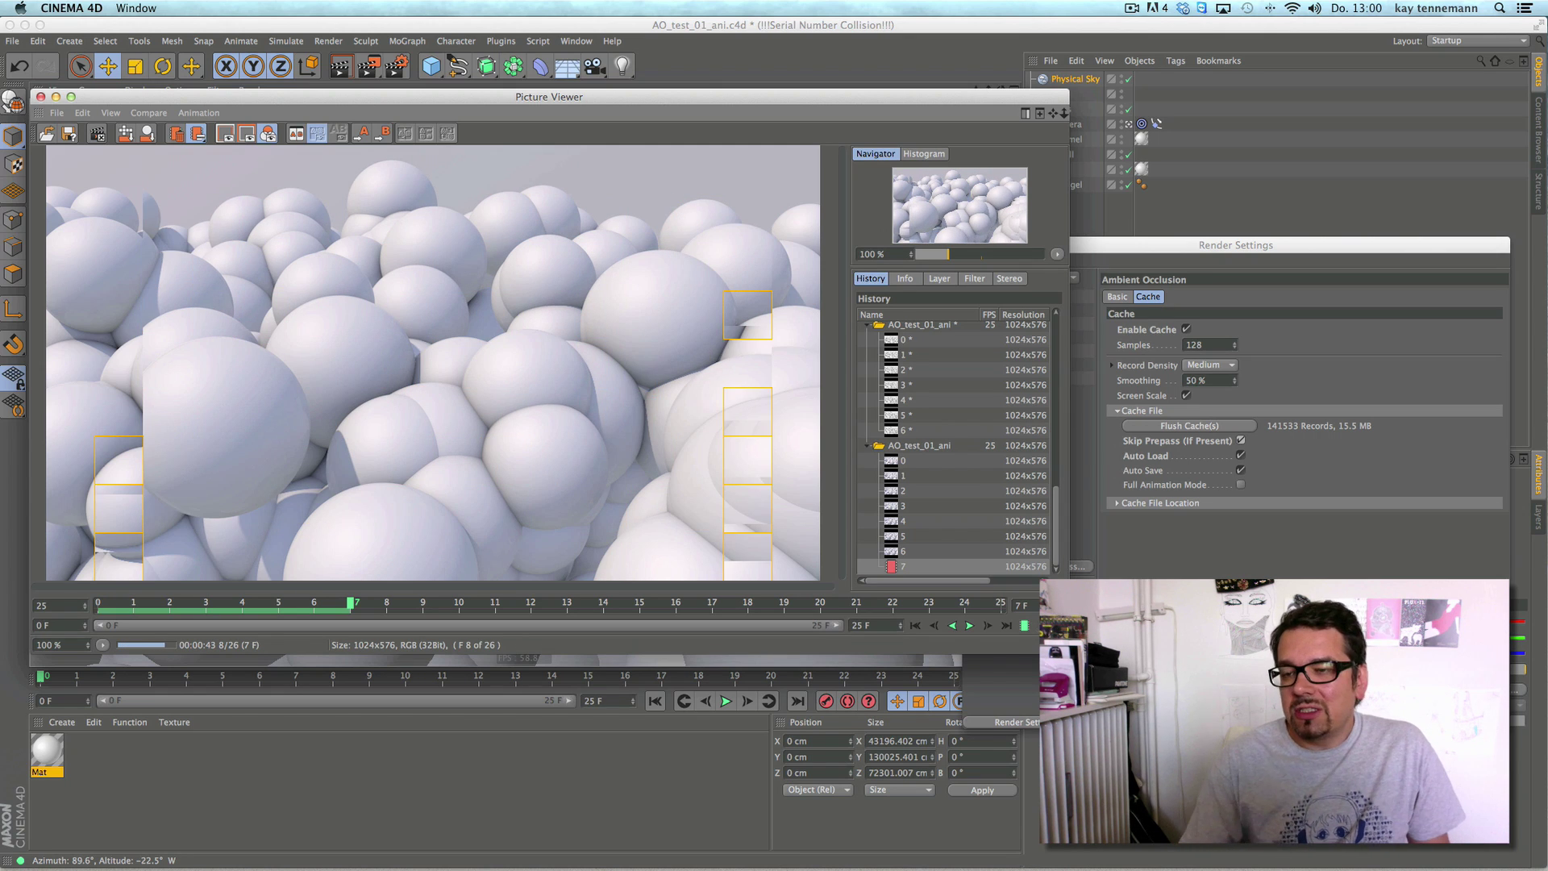
left_click(1171, 493)
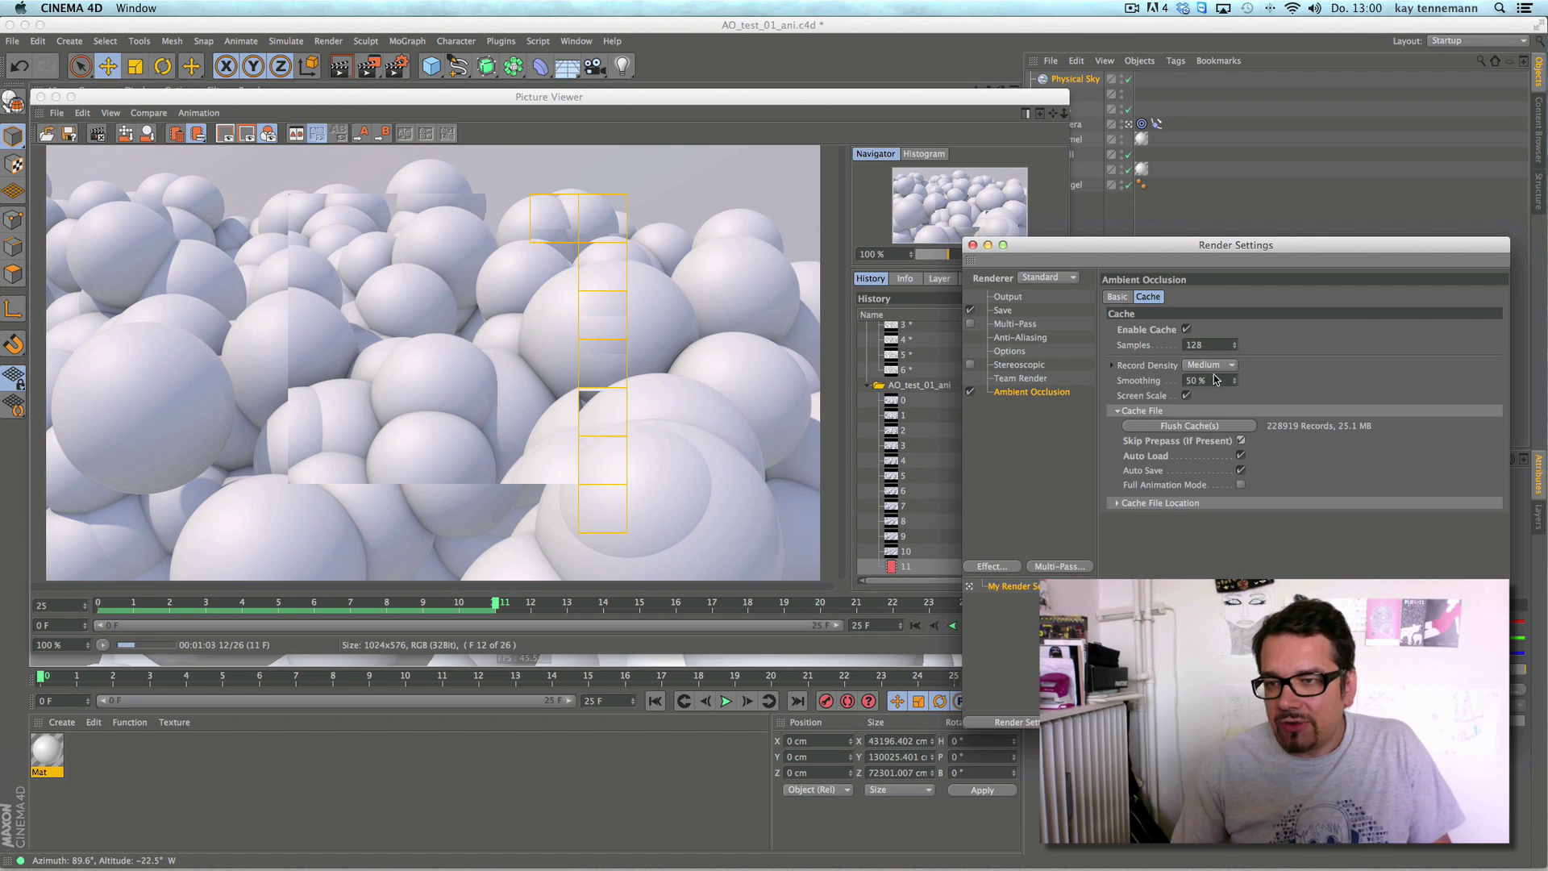
- Check the AO Basic settings, then stop the running animation render and confirm
left_click(1112, 296)
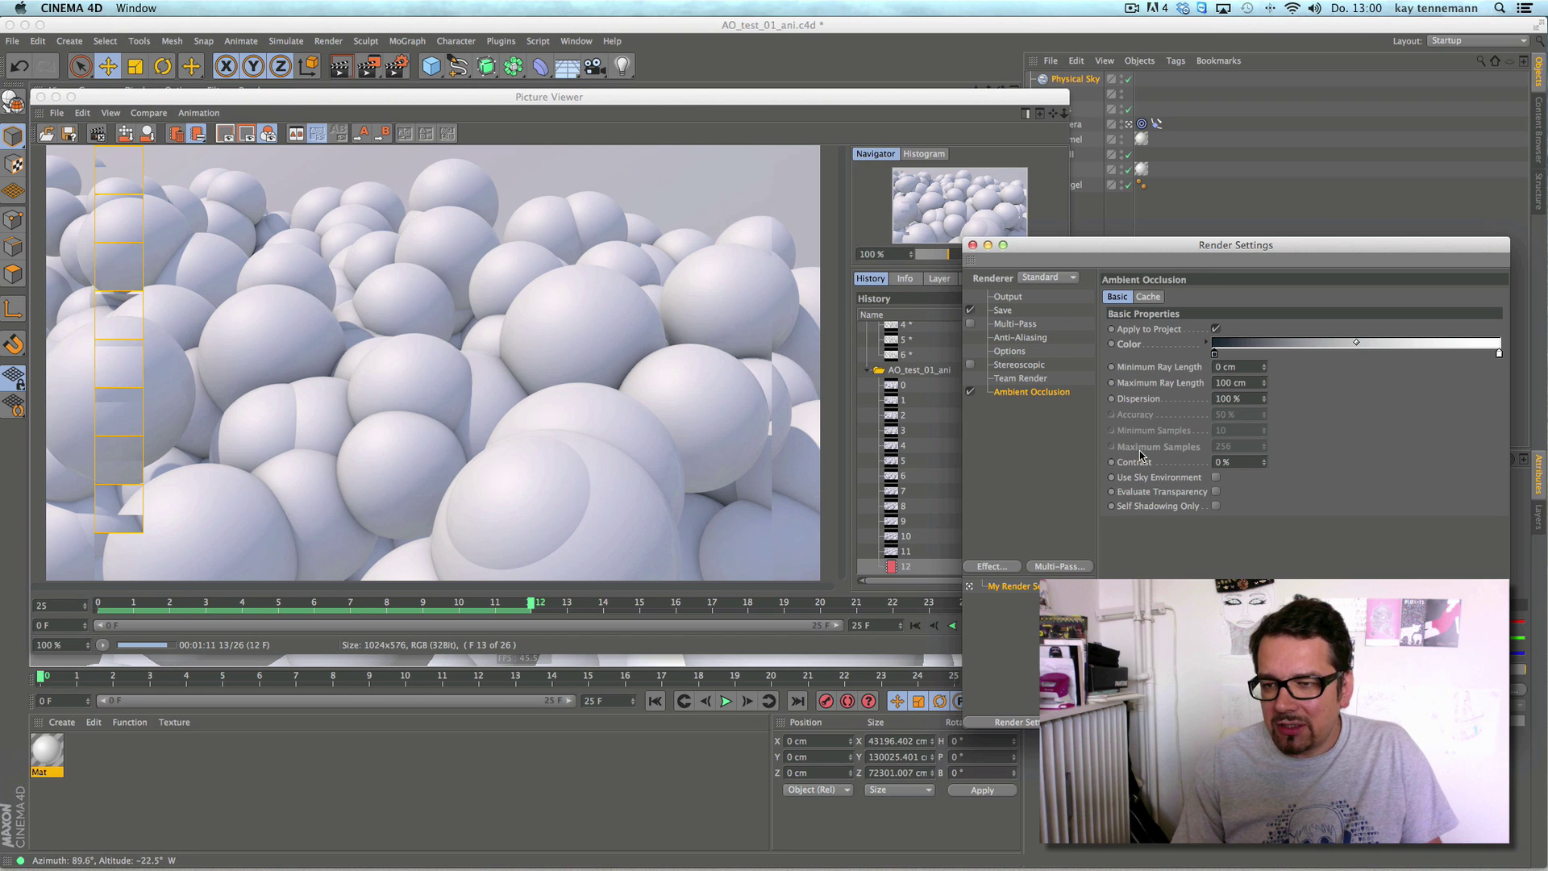
left_click(1148, 296)
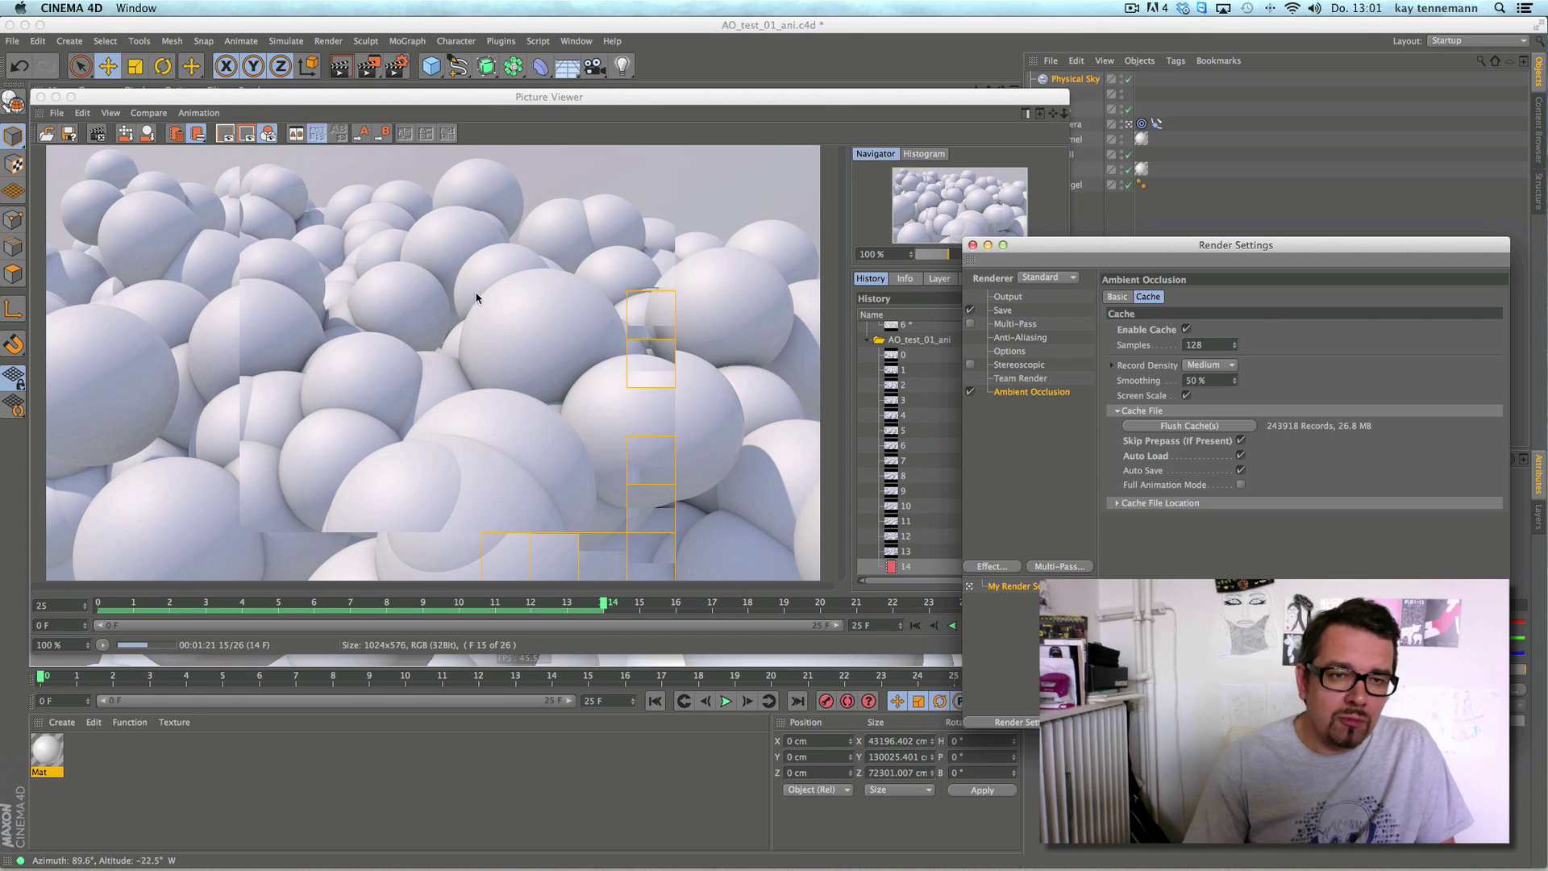
key("shift+r")
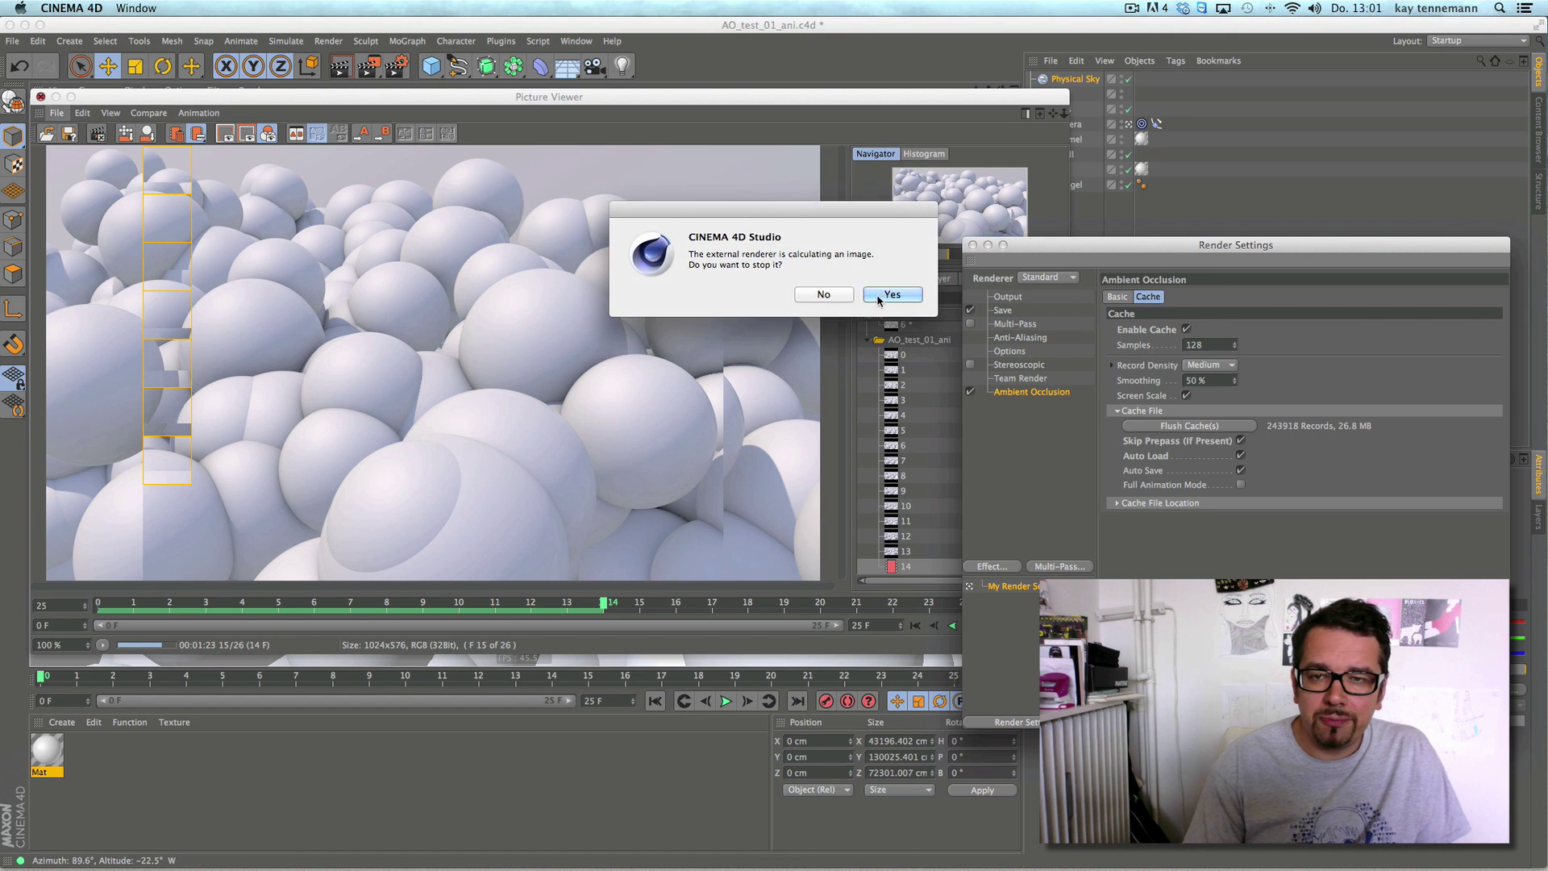
left_click(882, 297)
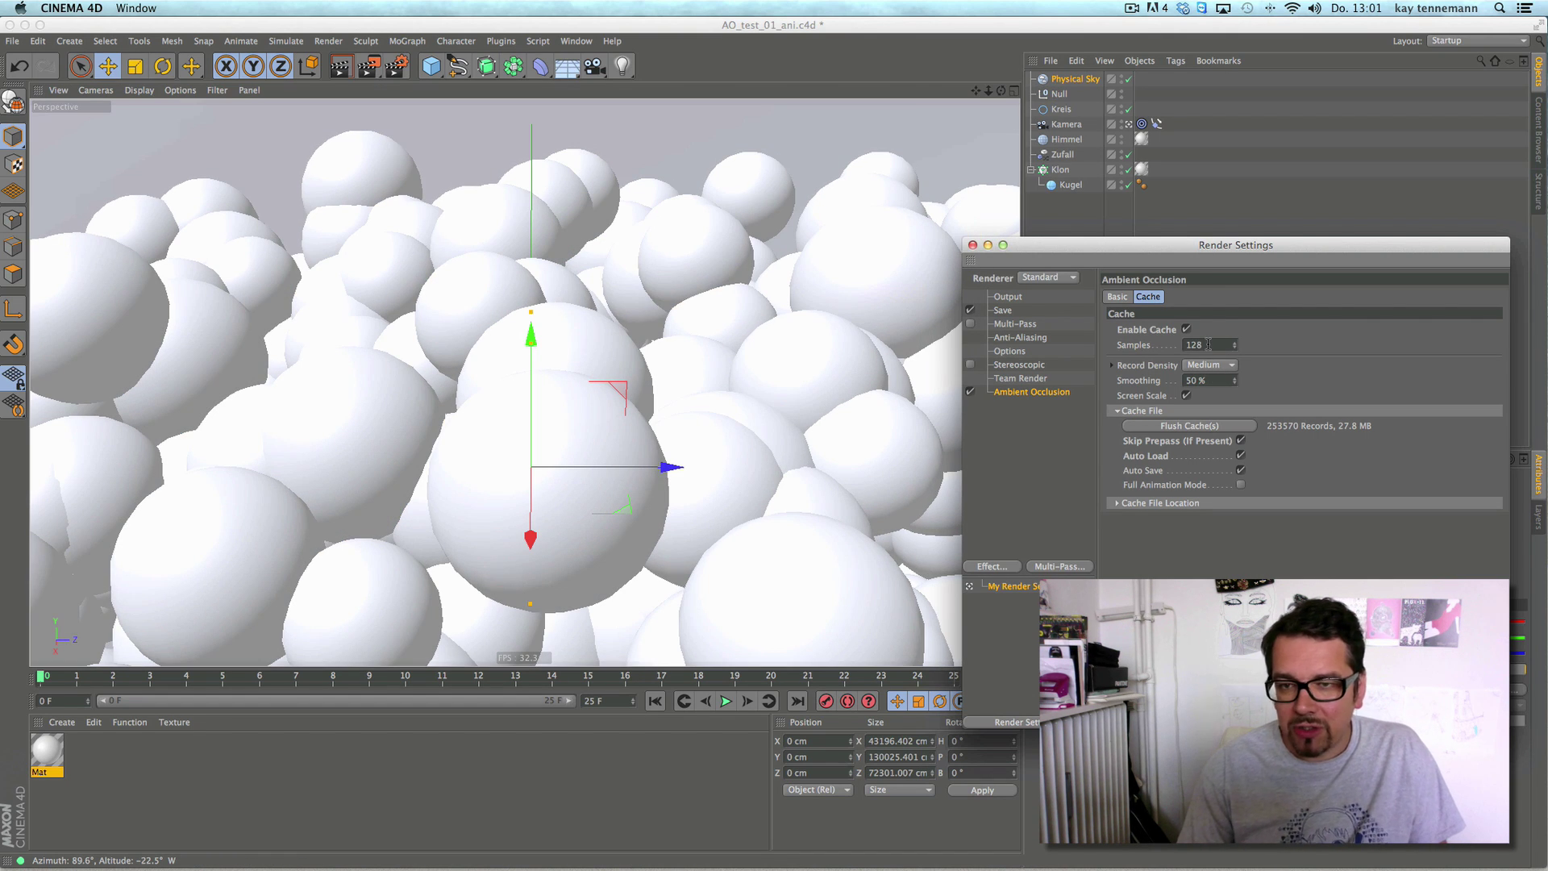
- Lower the AO cache samples to 16 and re-render the viewport
left_click(339, 71)
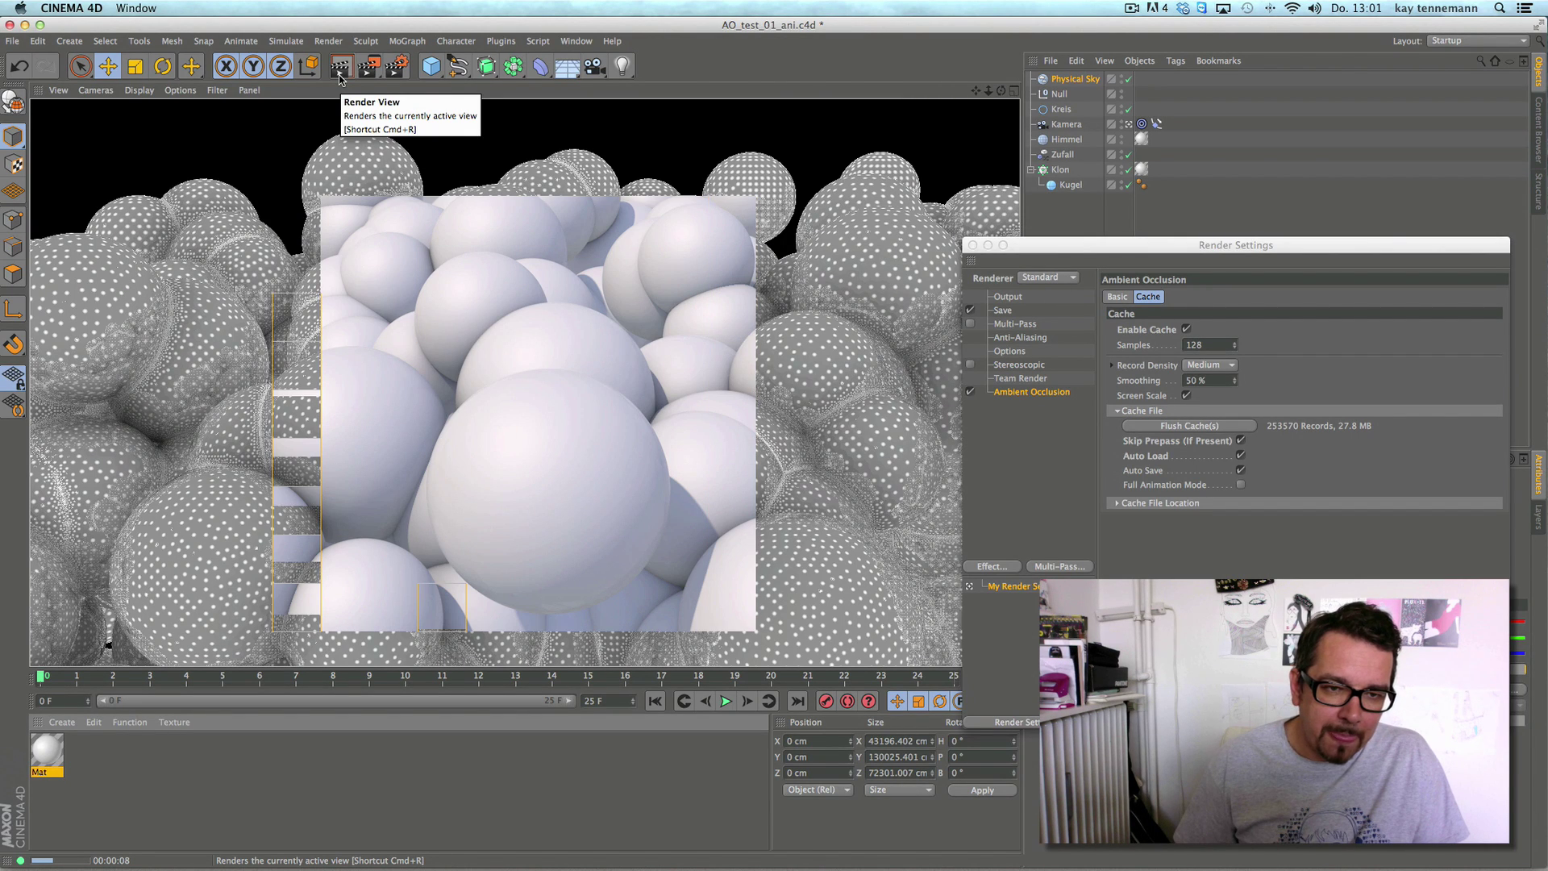
left_click(1214, 342)
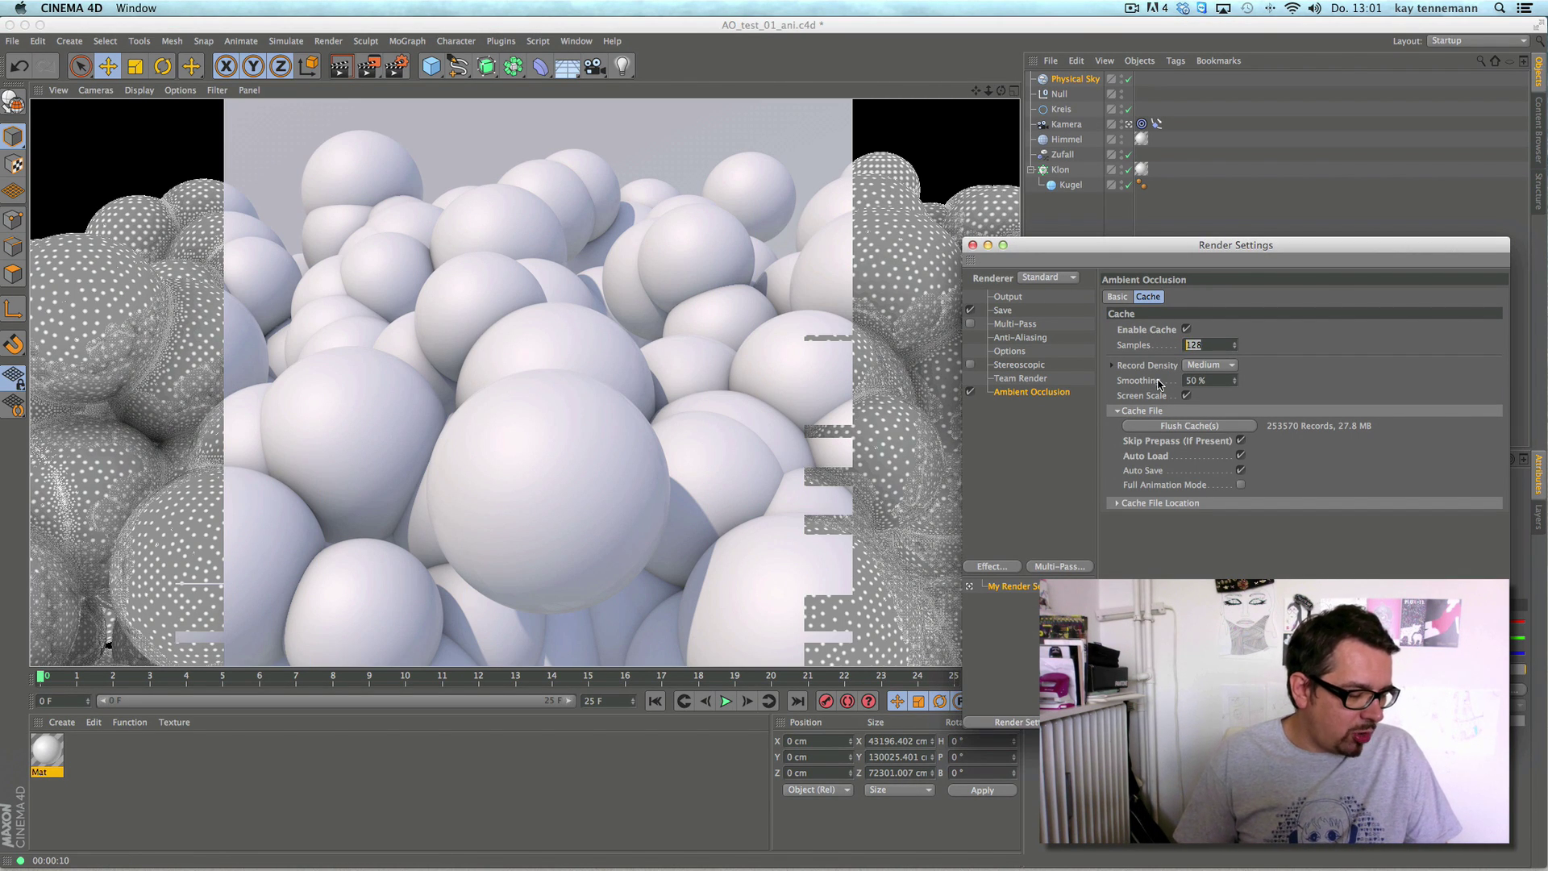
key("Return")
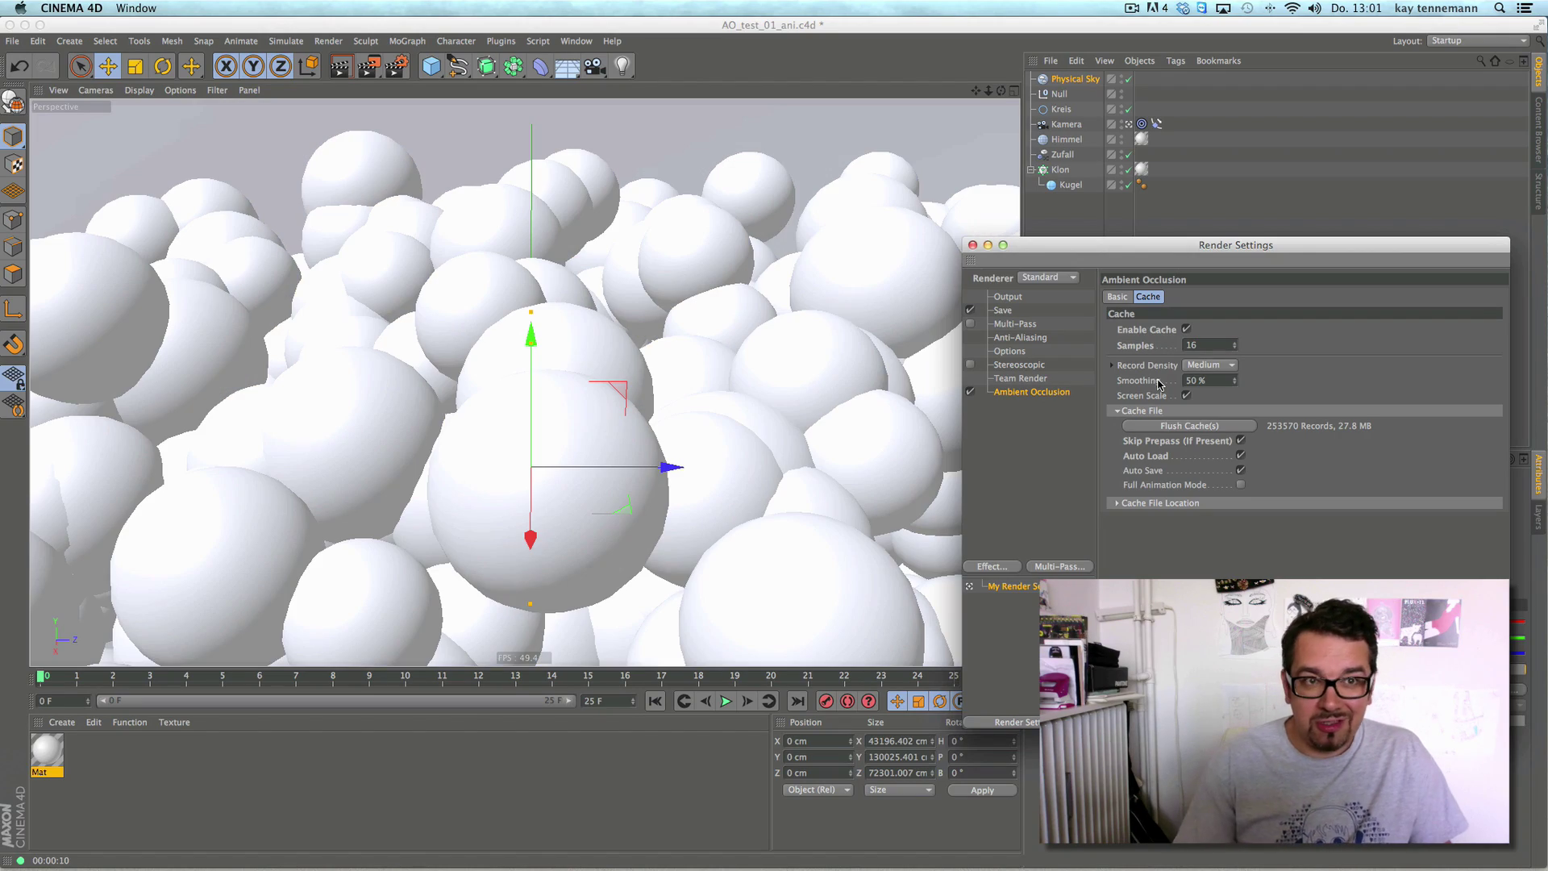
left_click(343, 69)
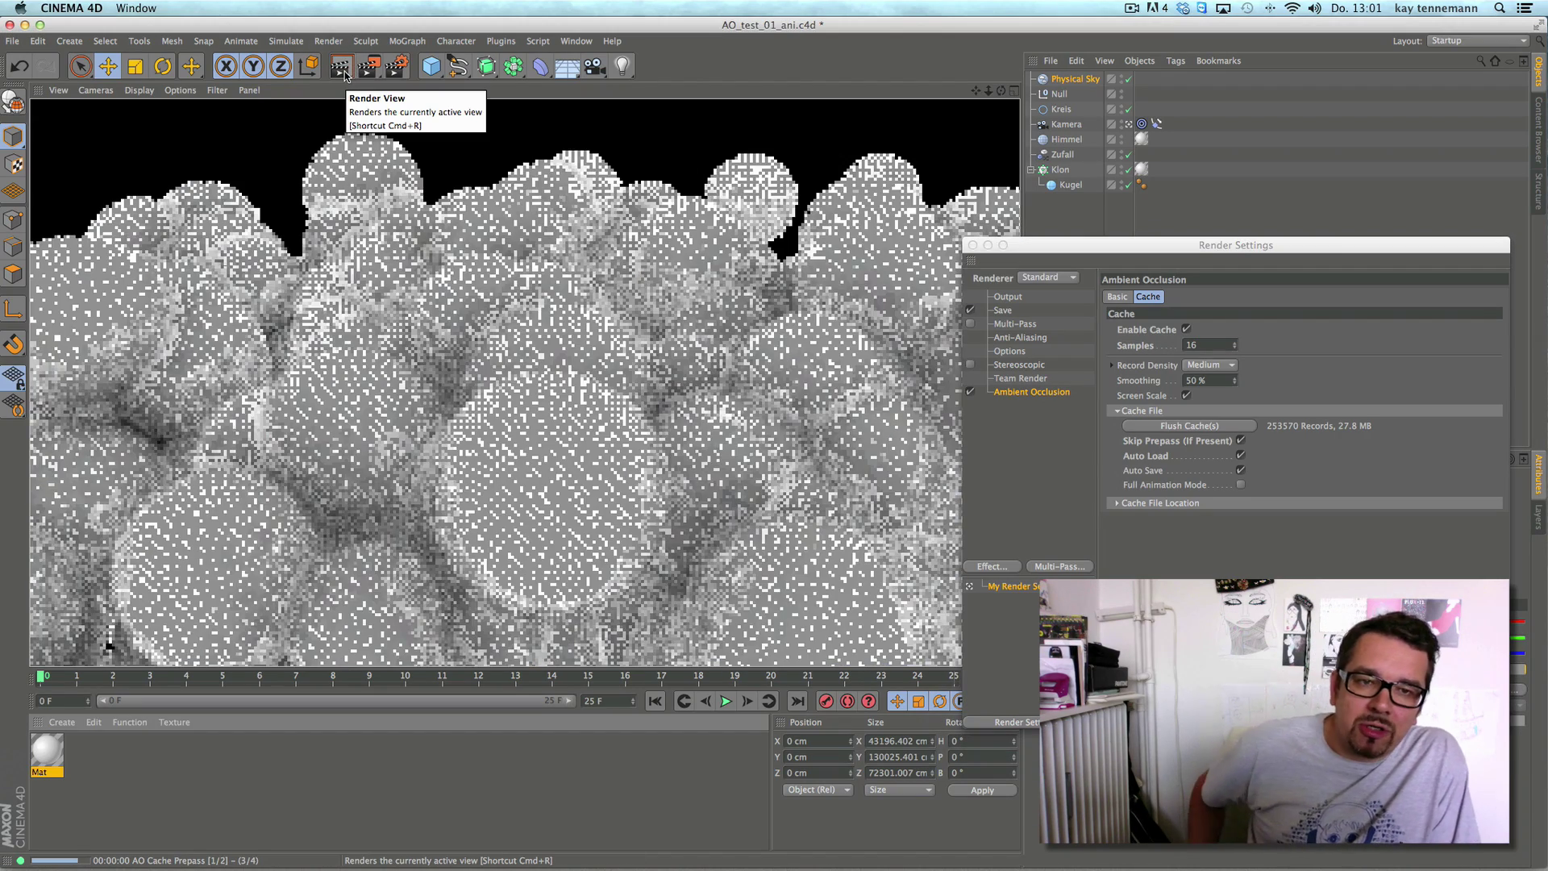